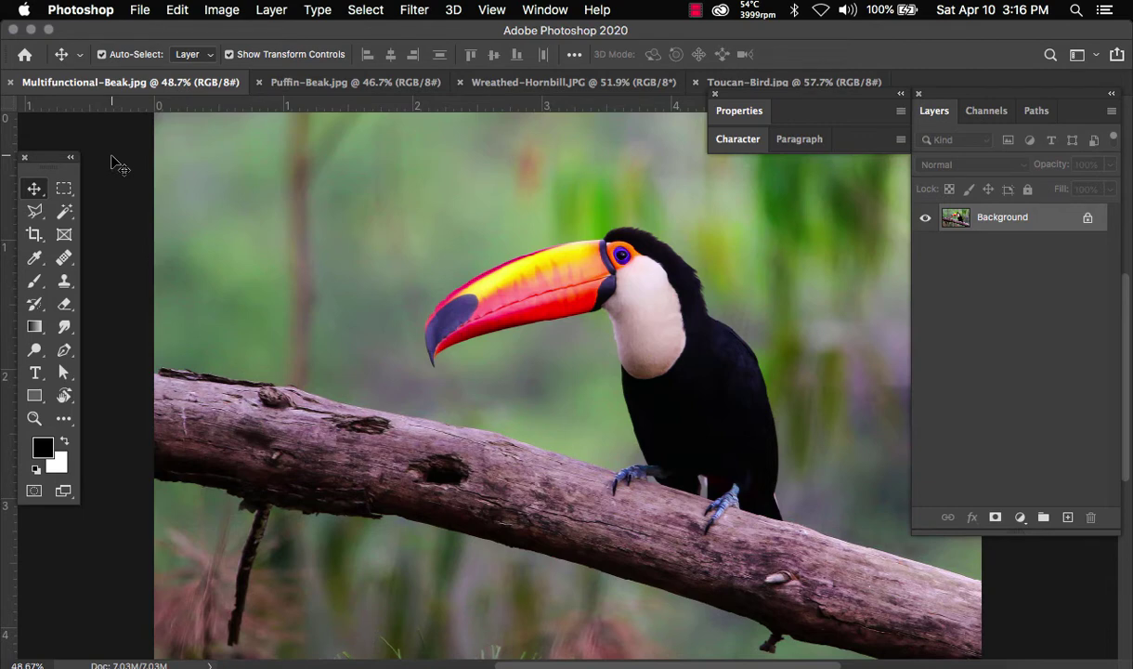
# Step: In Multifunctional-Beak.jpg, convert the locked Background into a regular layer with the default name and duplicate it
pyautogui.click(339, 86)
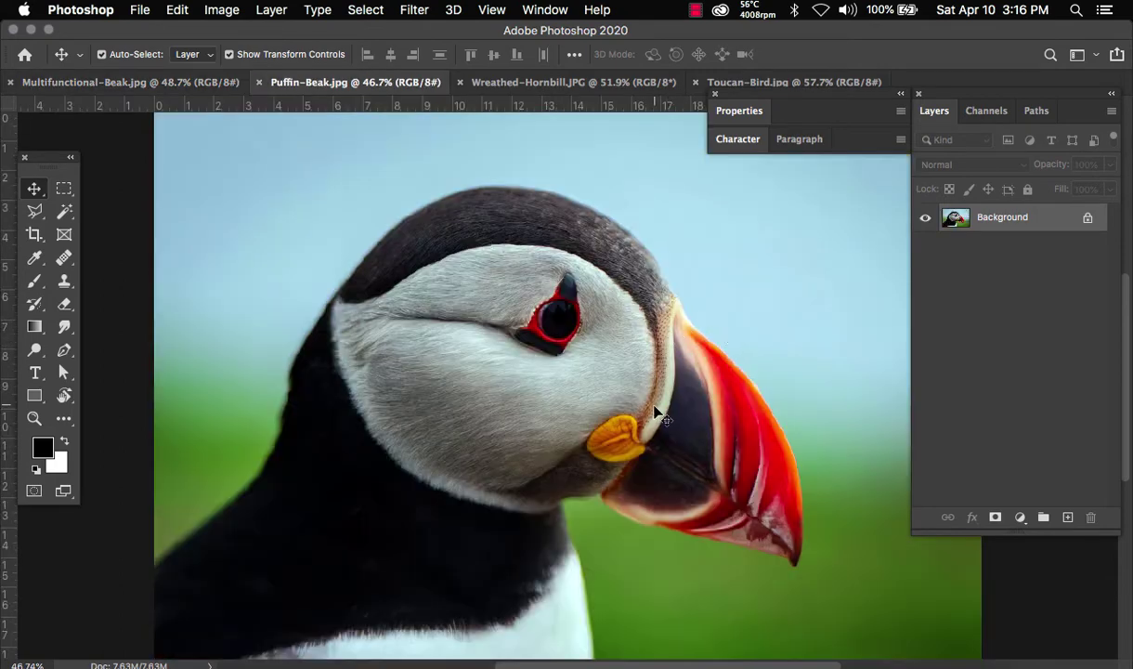
pyautogui.click(591, 87)
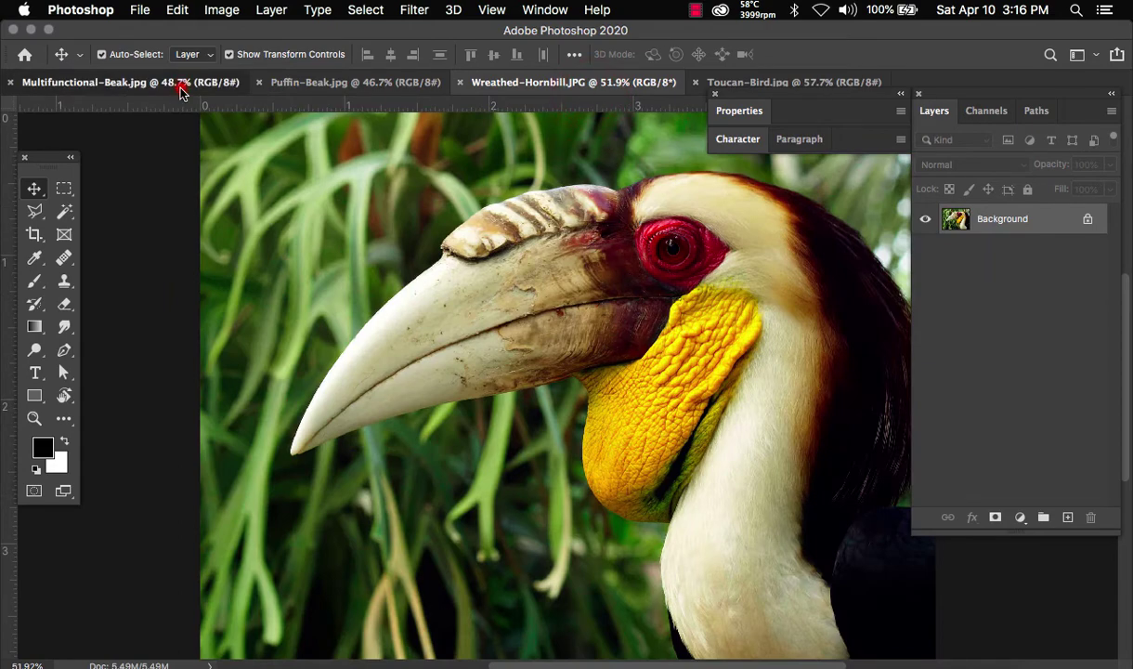
pyautogui.click(182, 91)
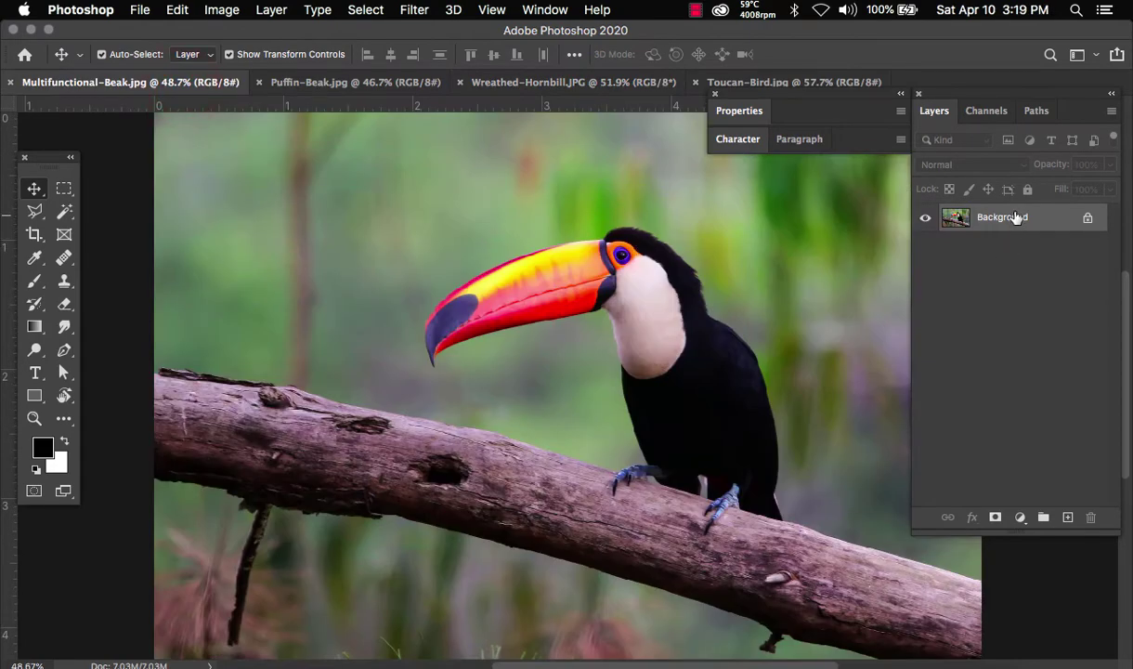
pyautogui.doubleClick(1014, 218)
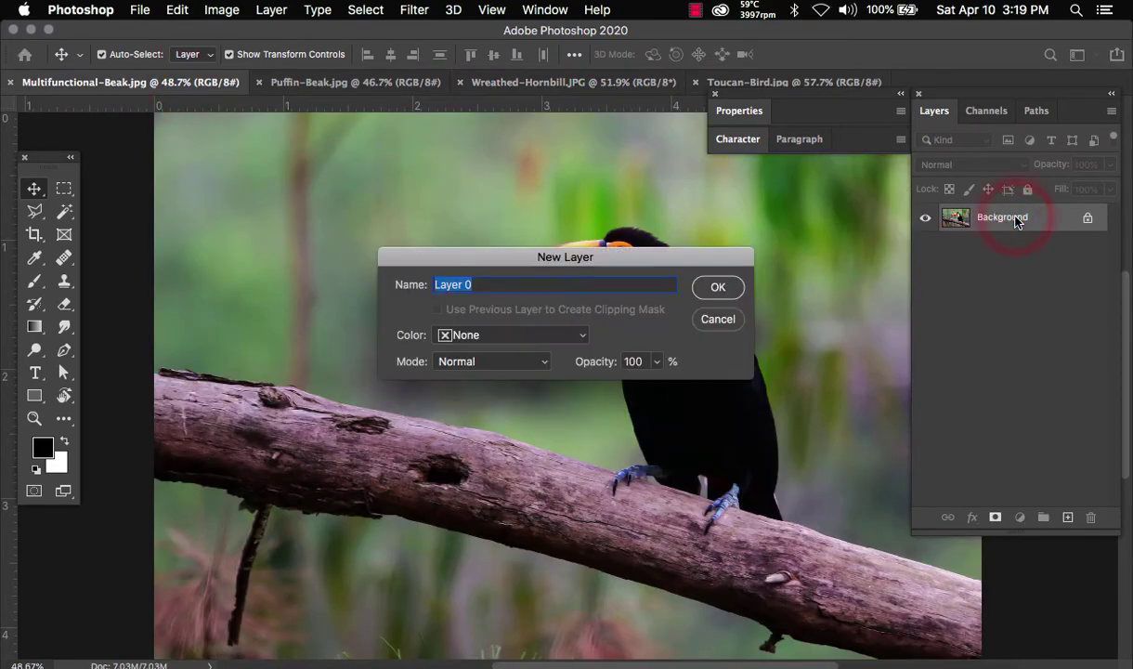
pyautogui.press('Return')
pyautogui.press('super+j')
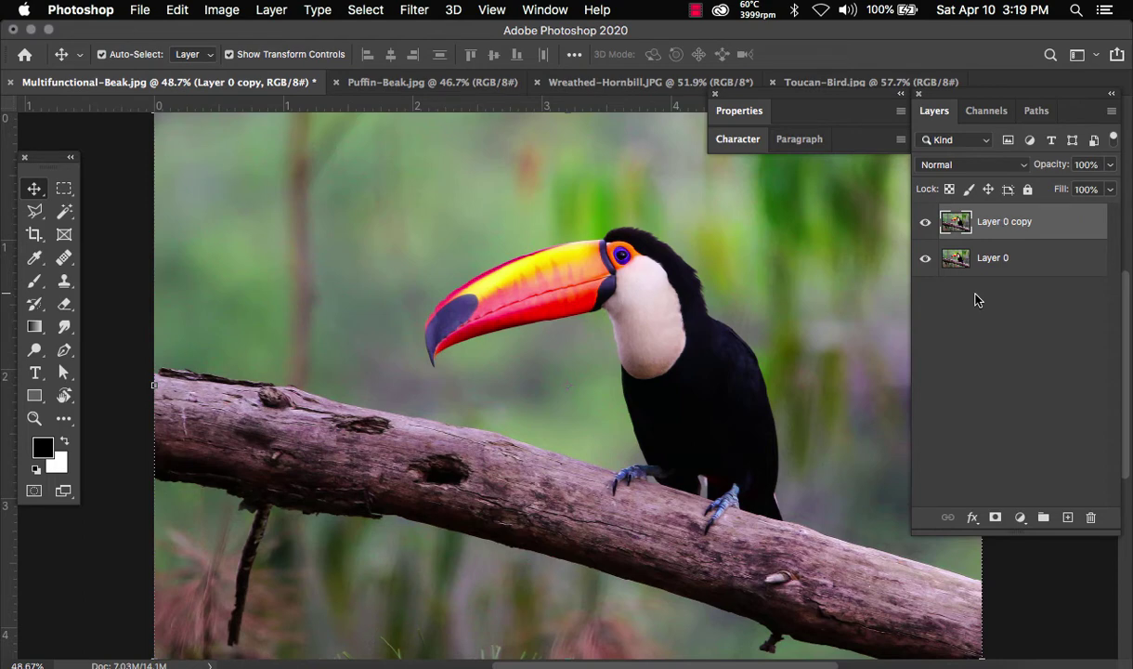
# Step: Rename the bottom layer as Org and hide it, and rename the duplicate layer as Main
pyautogui.doubleClick(994, 257)
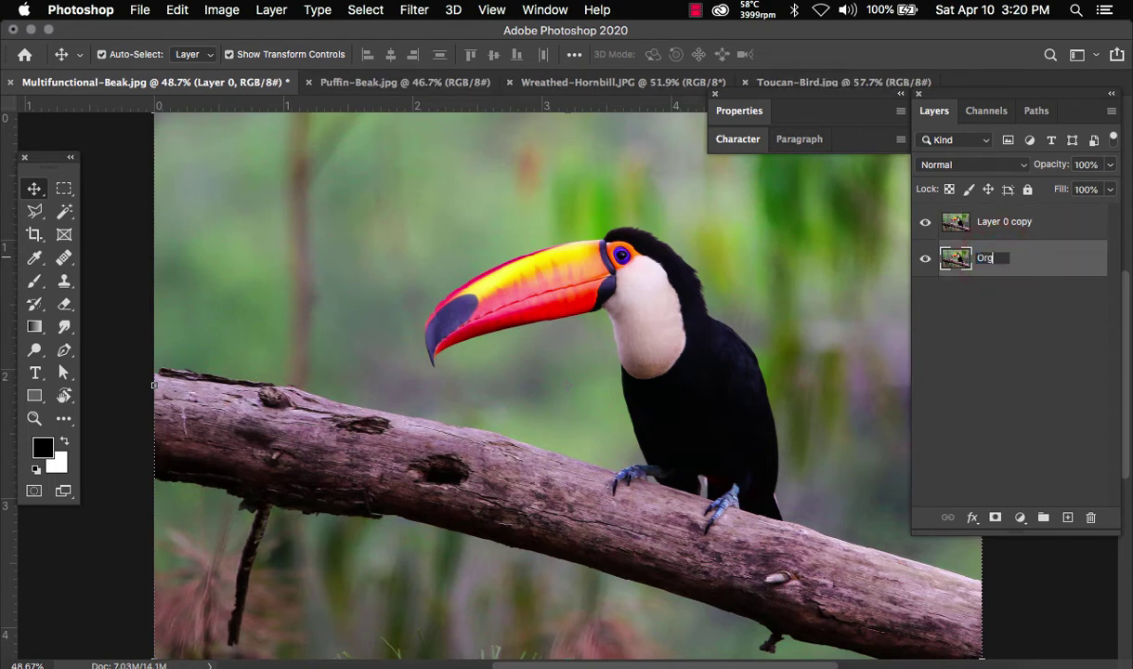
pyautogui.press('Return')
pyautogui.click(923, 261)
pyautogui.doubleClick(1005, 221)
pyautogui.write('Main')
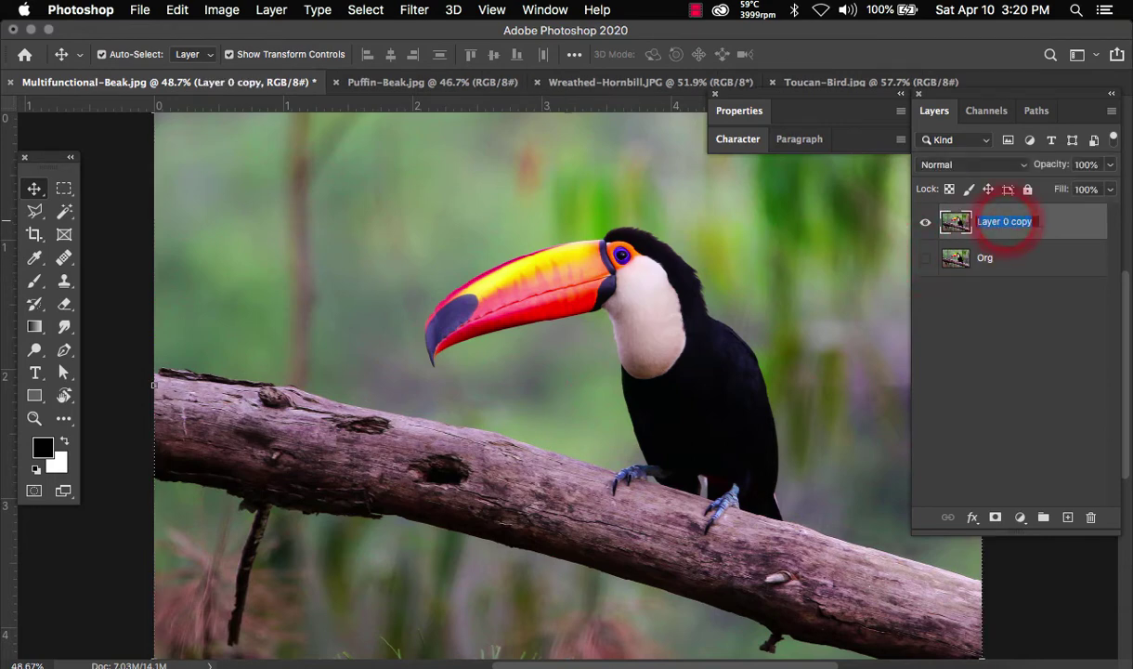
pyautogui.press('Return')
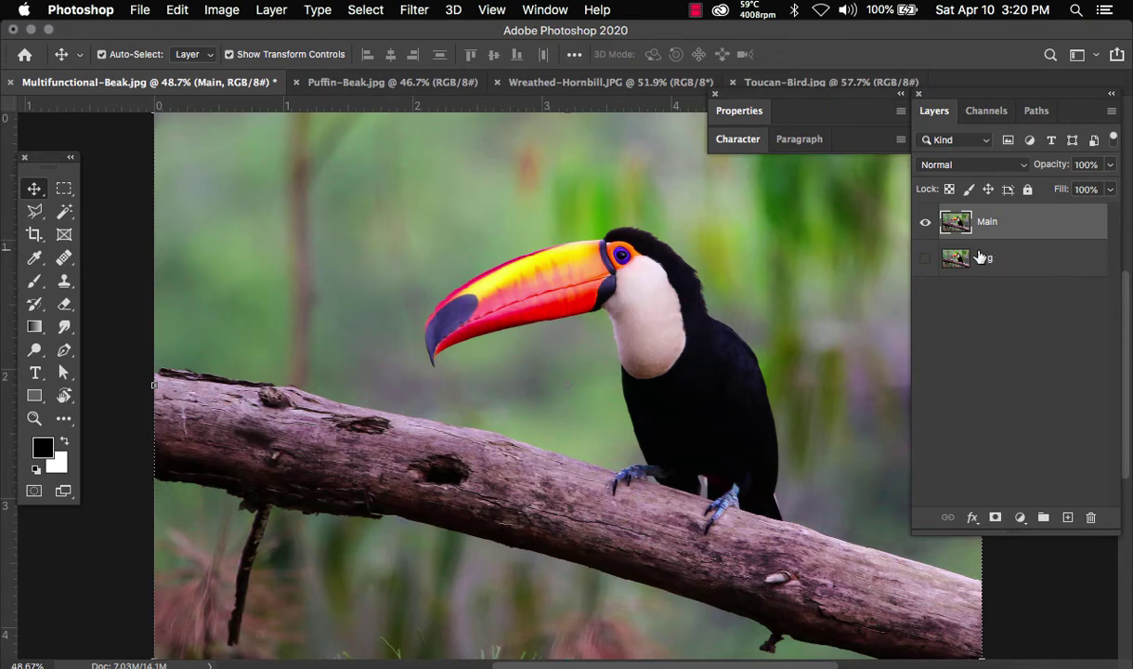
# Step: With the Pen tool in Shape mode, trace the beak's upper edge from its base beside the eye towards the tip
pyautogui.scroll(6, 548, 261)
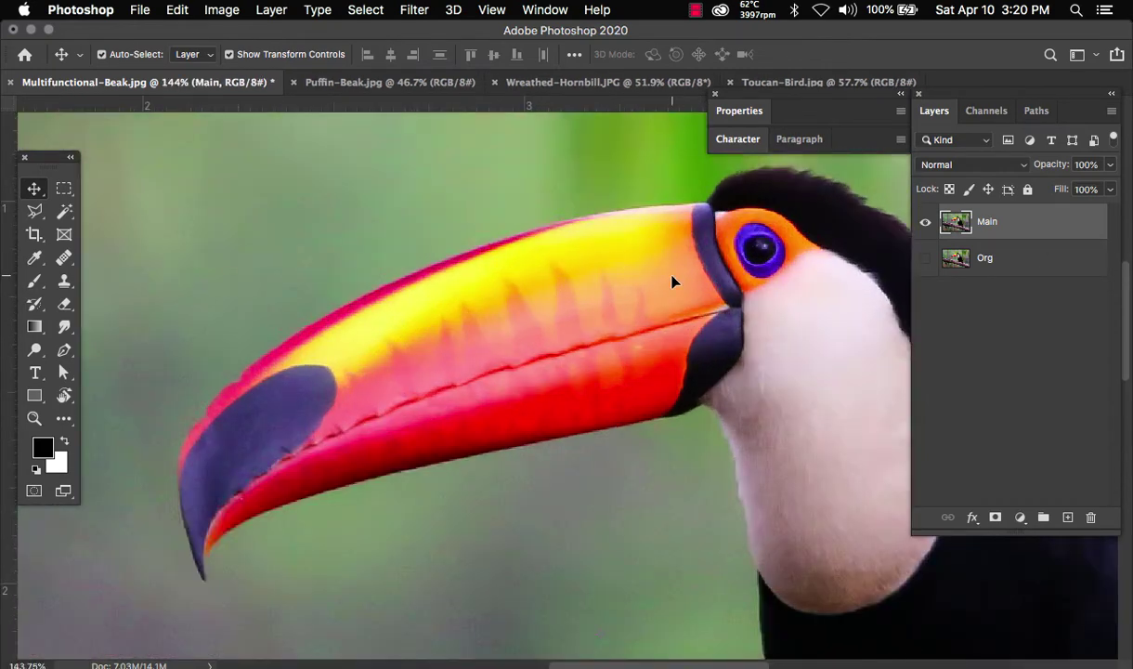
pyautogui.press('p')
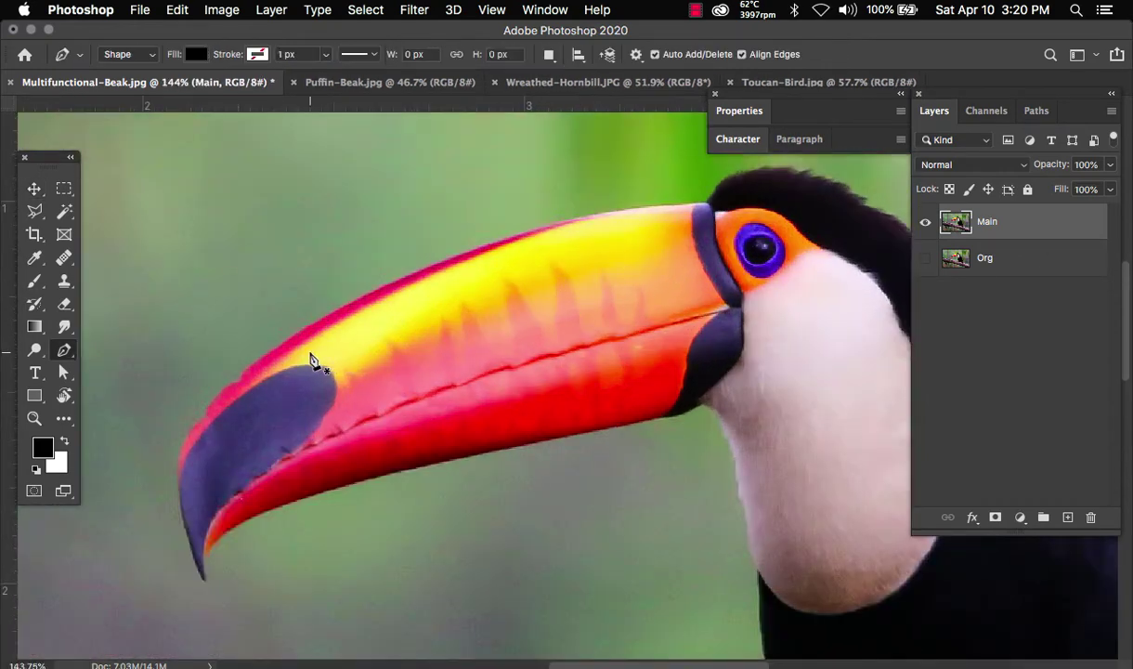
pyautogui.click(65, 352)
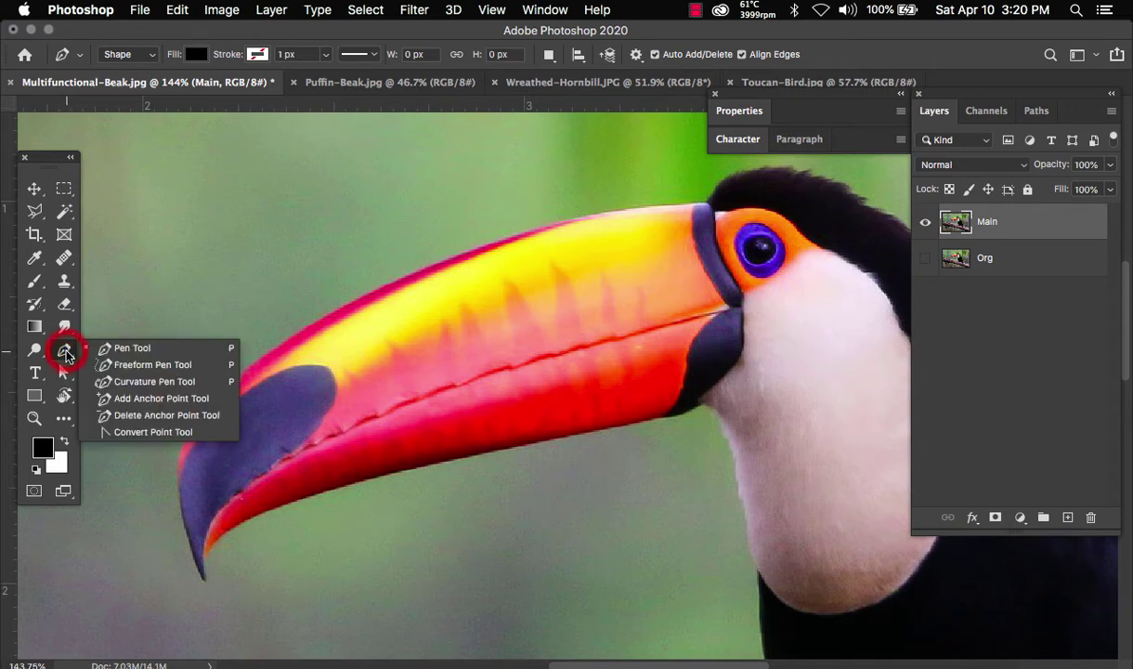
pyautogui.click(185, 351)
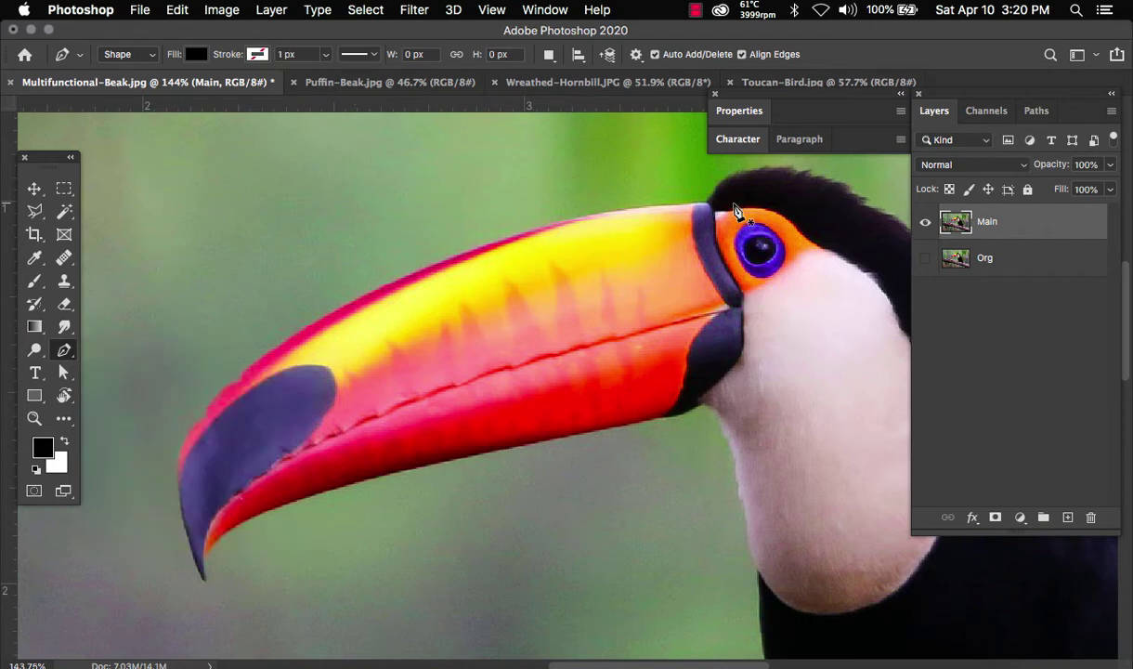
pyautogui.scroll(3, 732, 212)
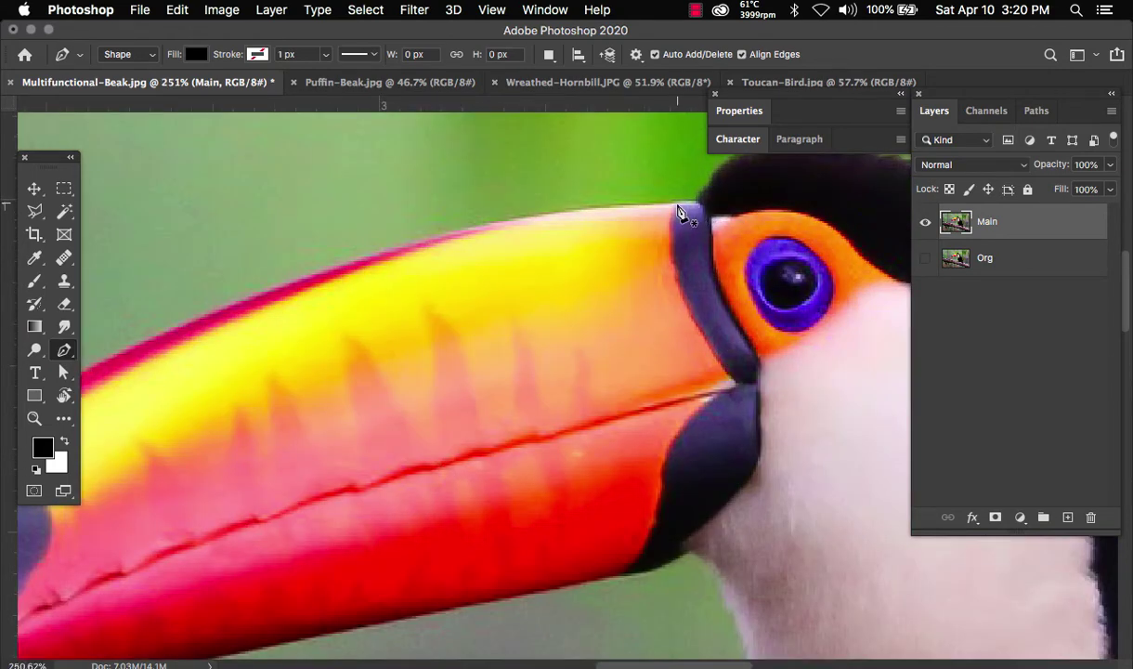
pyautogui.click(680, 205)
pyautogui.moveTo(599, 206); pyautogui.dragTo(576, 215)
pyautogui.moveTo(482, 225); pyautogui.dragTo(451, 230)
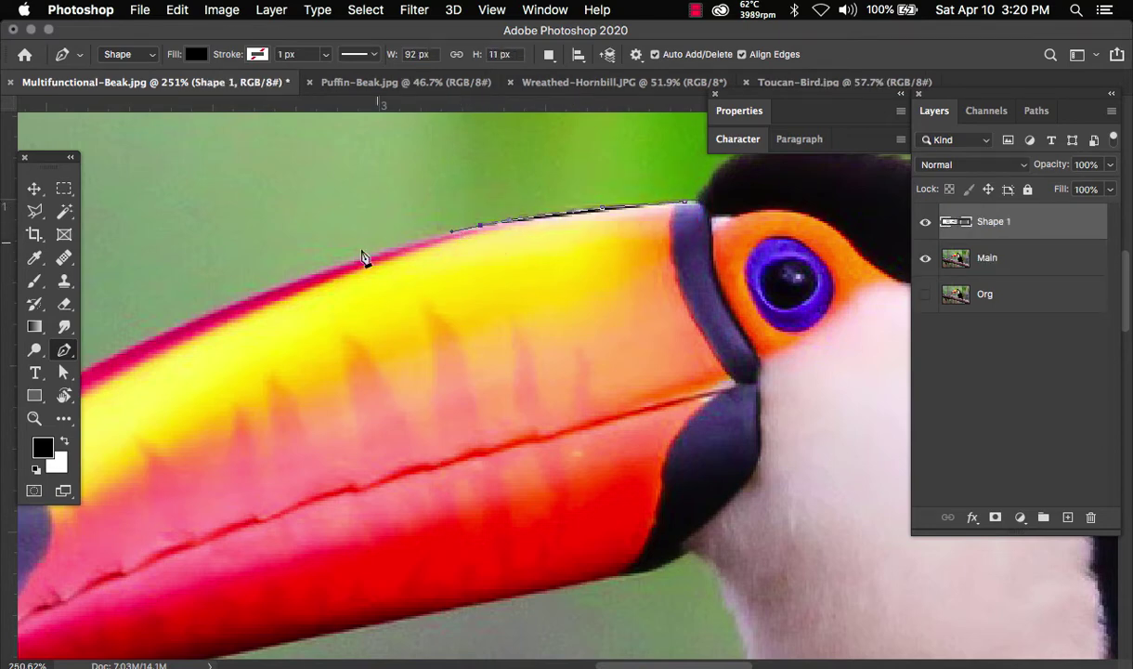
pyautogui.moveTo(305, 280); pyautogui.dragTo(302, 280)
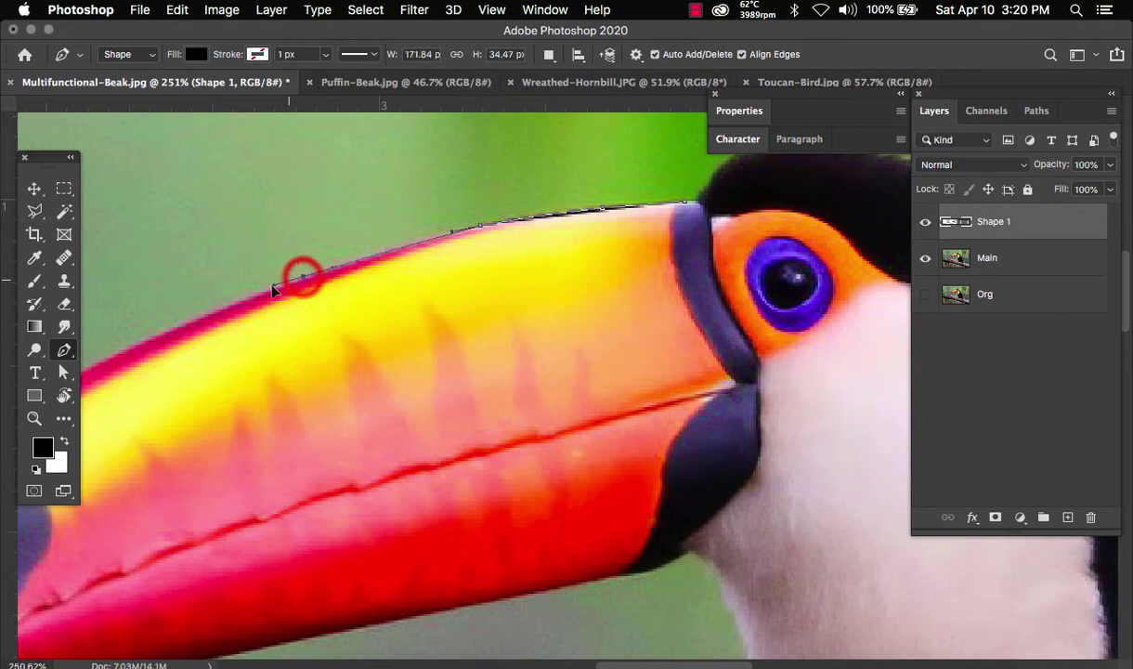
pyautogui.click(306, 281)
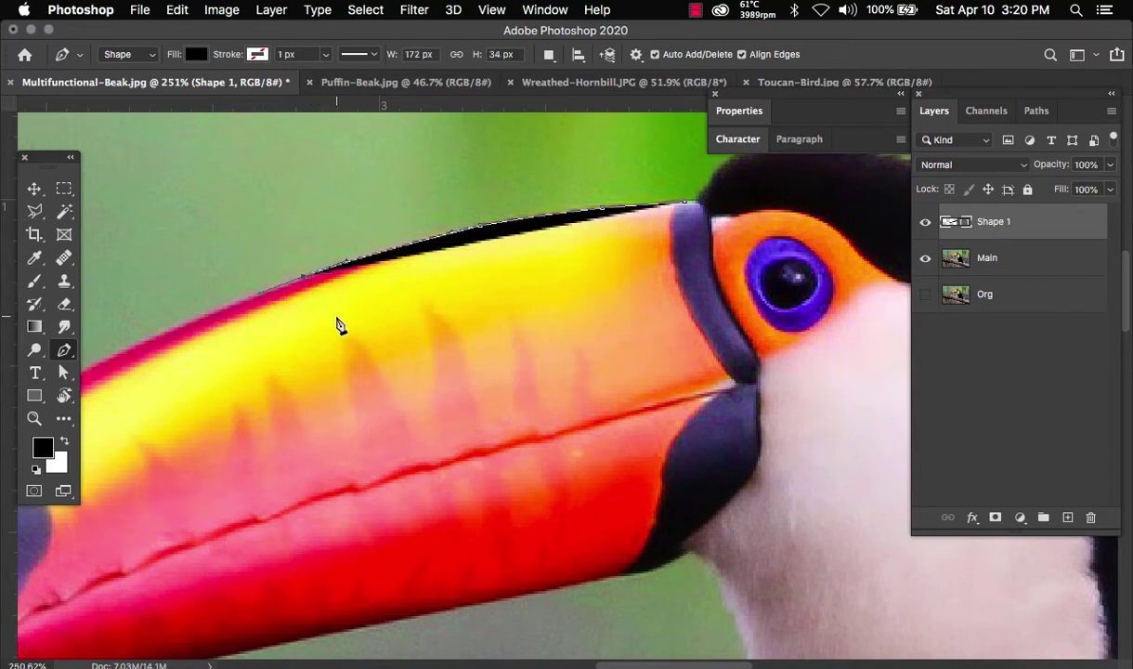
pyautogui.moveTo(338, 323); pyautogui.dragTo(742, 224)
pyautogui.moveTo(479, 269); pyautogui.dragTo(414, 305)
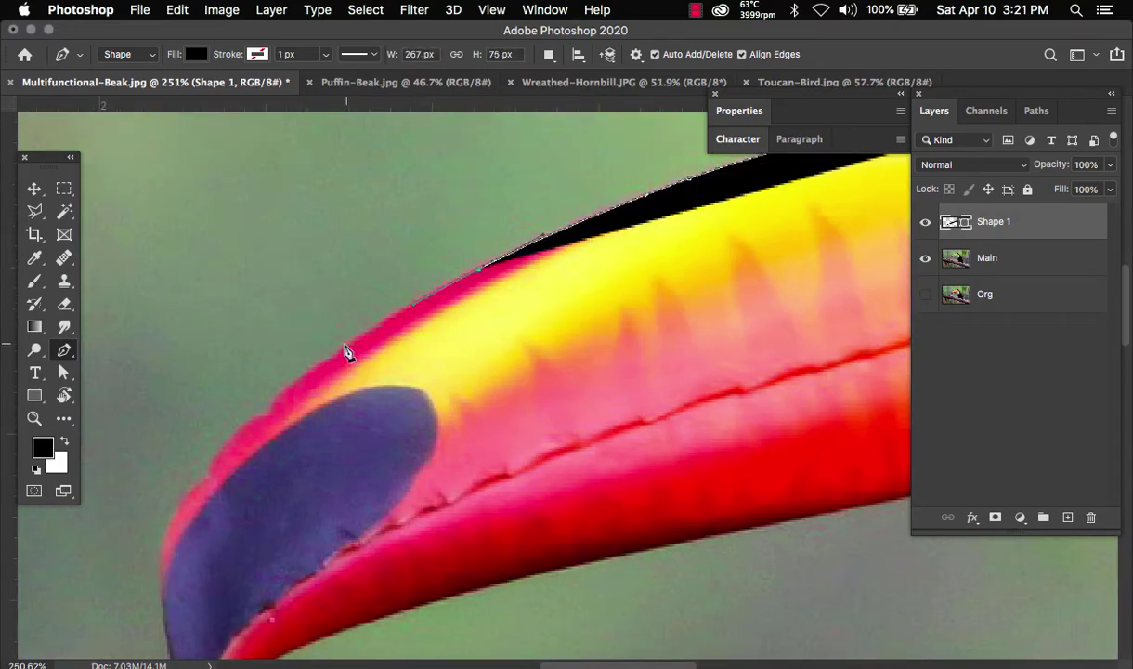
# Step: Continue the pen outline over the bumps at the front of the beak and down its dark outer edge
pyautogui.click(323, 362)
pyautogui.scroll(3, 386, 407)
pyautogui.click(415, 266)
pyautogui.click(296, 410)
pyautogui.moveTo(249, 461); pyautogui.dragTo(335, 236)
pyautogui.click(296, 410)
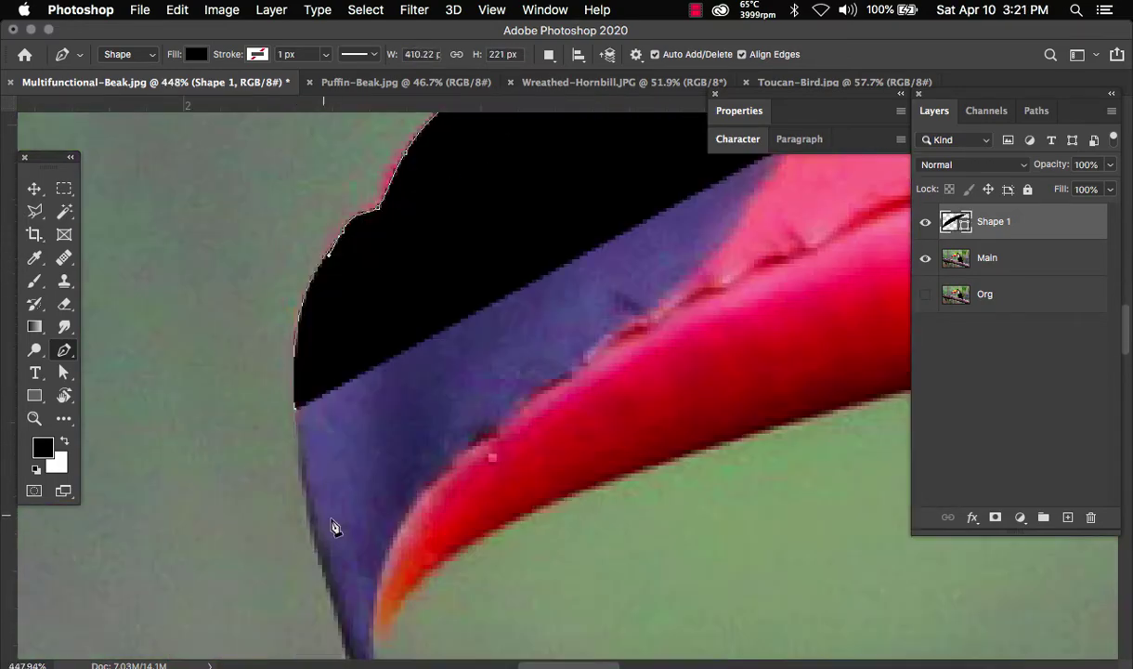
# Step: Lower the shape layer's opacity to 21% and continue the outline around the beak tip and along its lower edge
pyautogui.press('2')
pyautogui.press('1')
pyautogui.click(326, 485)
pyautogui.moveTo(433, 559)
pyautogui.mouseDown()
pyautogui.moveTo(387, 341)
pyautogui.moveTo(417, 334)
pyautogui.moveTo(458, 359)
pyautogui.mouseUp()
pyautogui.click(336, 418)
pyautogui.click(608, 247)
pyautogui.hscroll(5, 609, 247)
pyautogui.hscroll(4, 458, 362)
pyautogui.moveTo(715, 359); pyautogui.dragTo(745, 352)
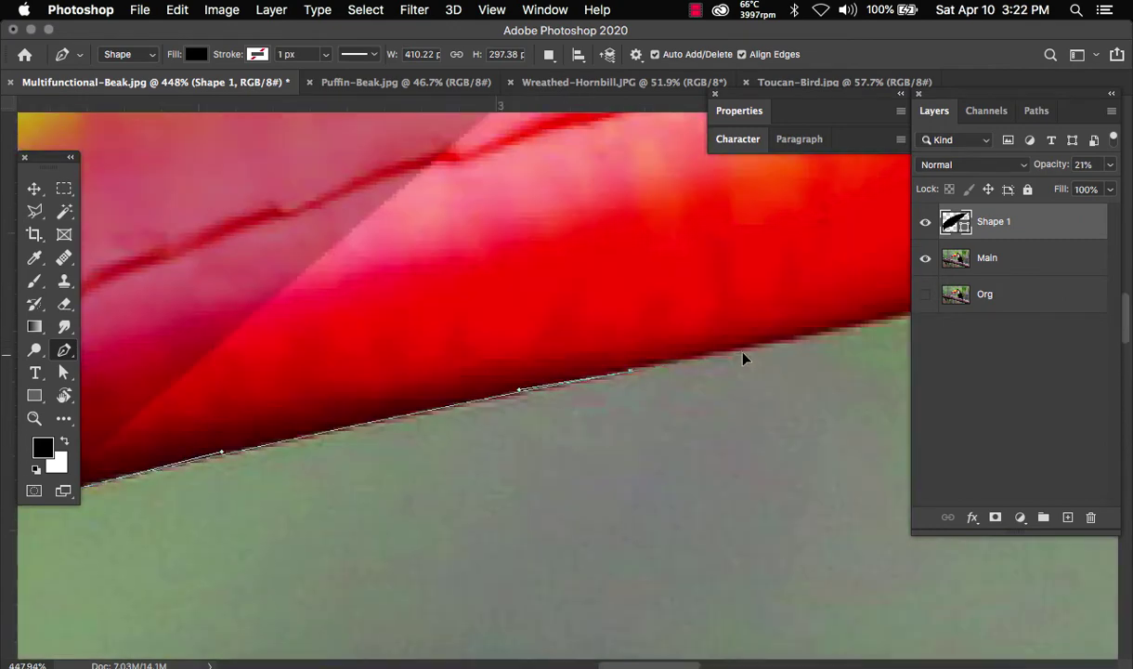
# Step: Trace up the dark base of the beak beside the eye and close the outline, about 444 by 297 px overall
pyautogui.moveTo(575, 407); pyautogui.dragTo(586, 401)
pyautogui.scroll(10, 586, 406)
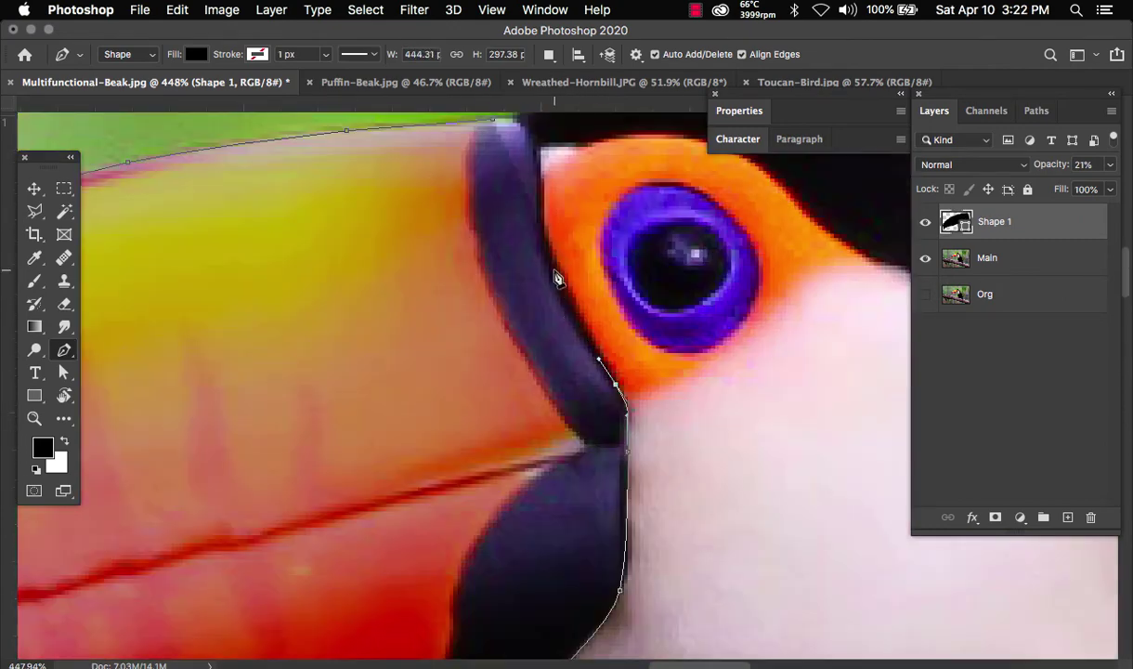
pyautogui.press('a')
pyautogui.click(647, 263)
pyautogui.scroll(-10, 483, 438)
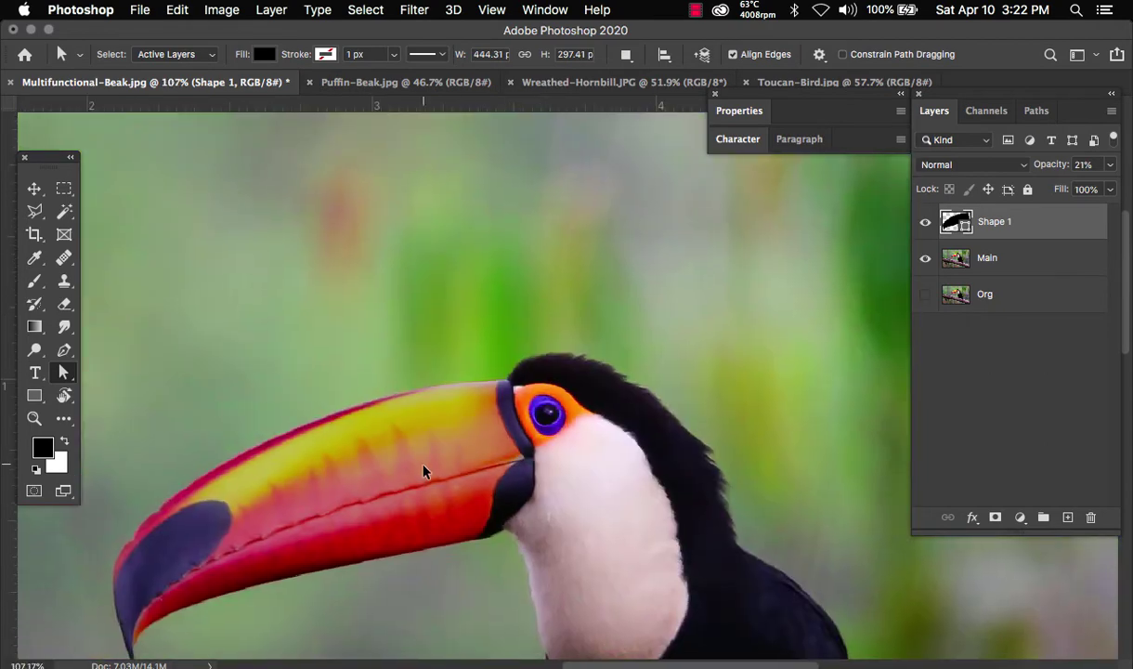
# Step: Load the Shape 1 beak outline as a selection
pyautogui.press('v')
pyautogui.moveTo(412, 498); pyautogui.dragTo(610, 322)
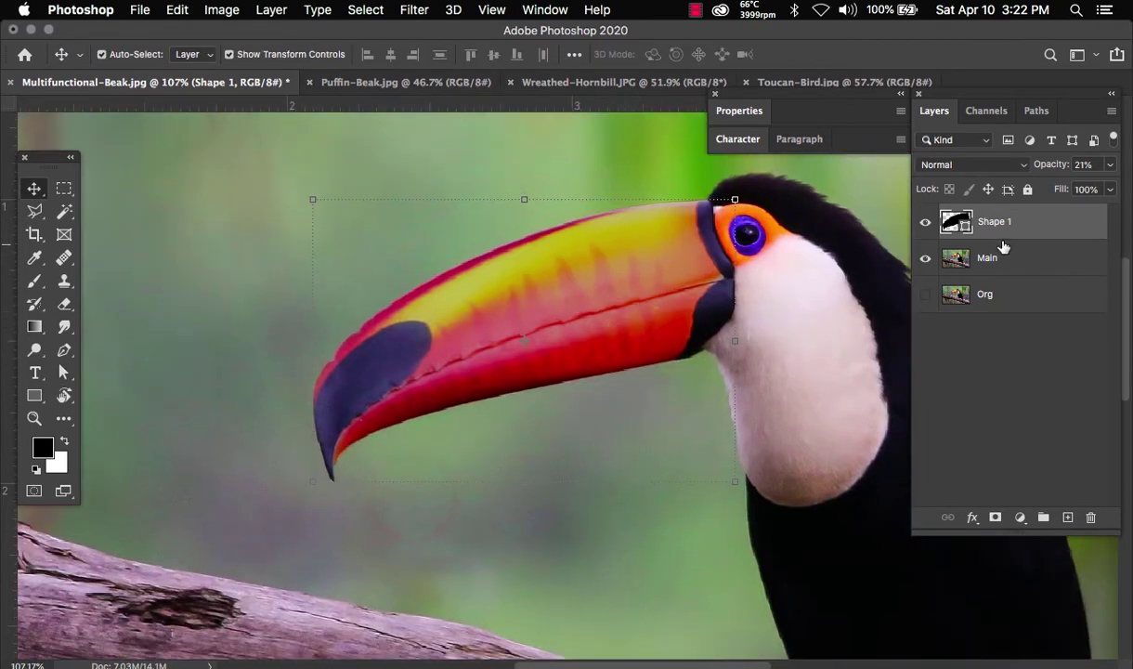
pyautogui.press('super')
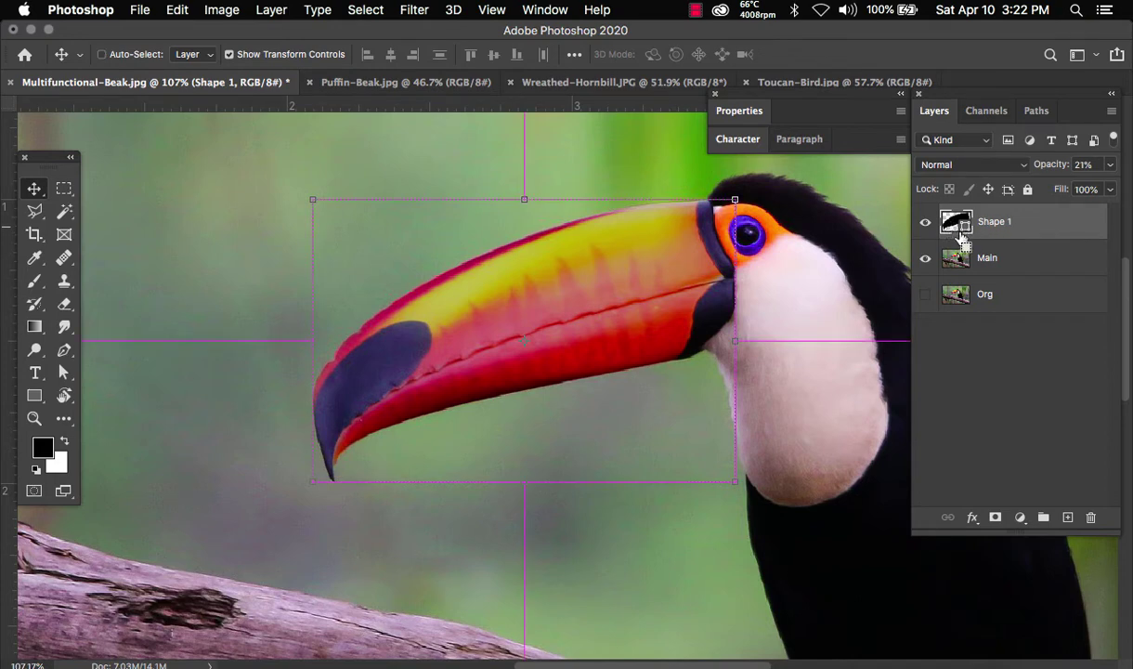
pyautogui.keyDown('super'); pyautogui.click(955, 229); pyautogui.keyUp('super')
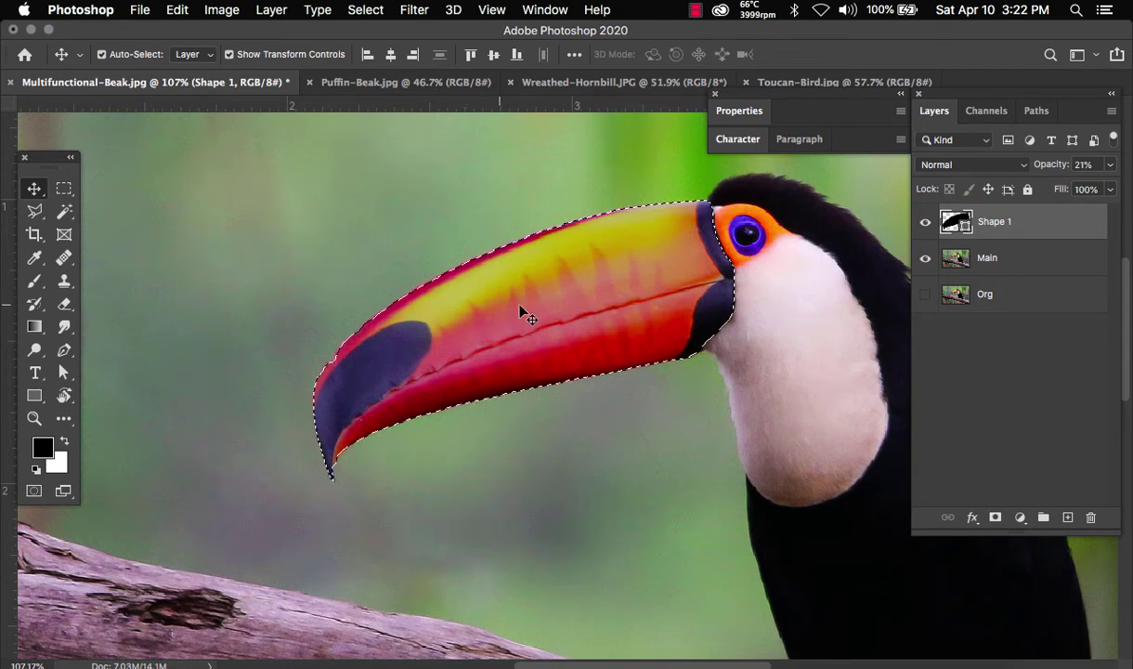
# Step: Hide Shape 1, copy the selected beak from the Main layer onto a new layer, and hide Main
pyautogui.click(925, 224)
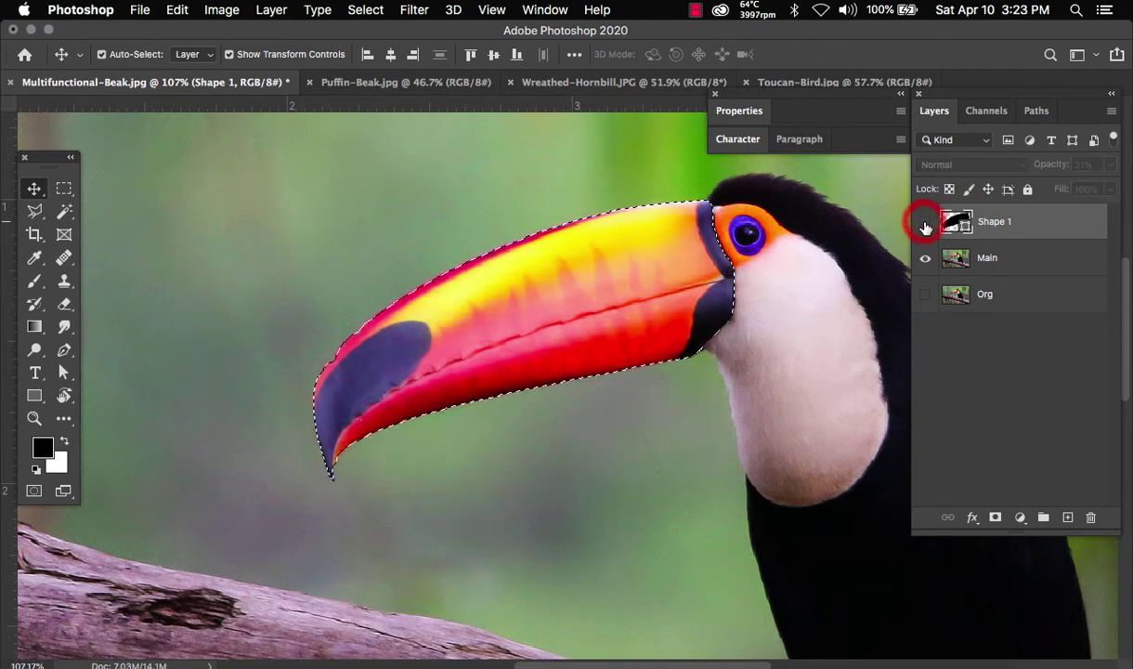
pyautogui.click(1009, 263)
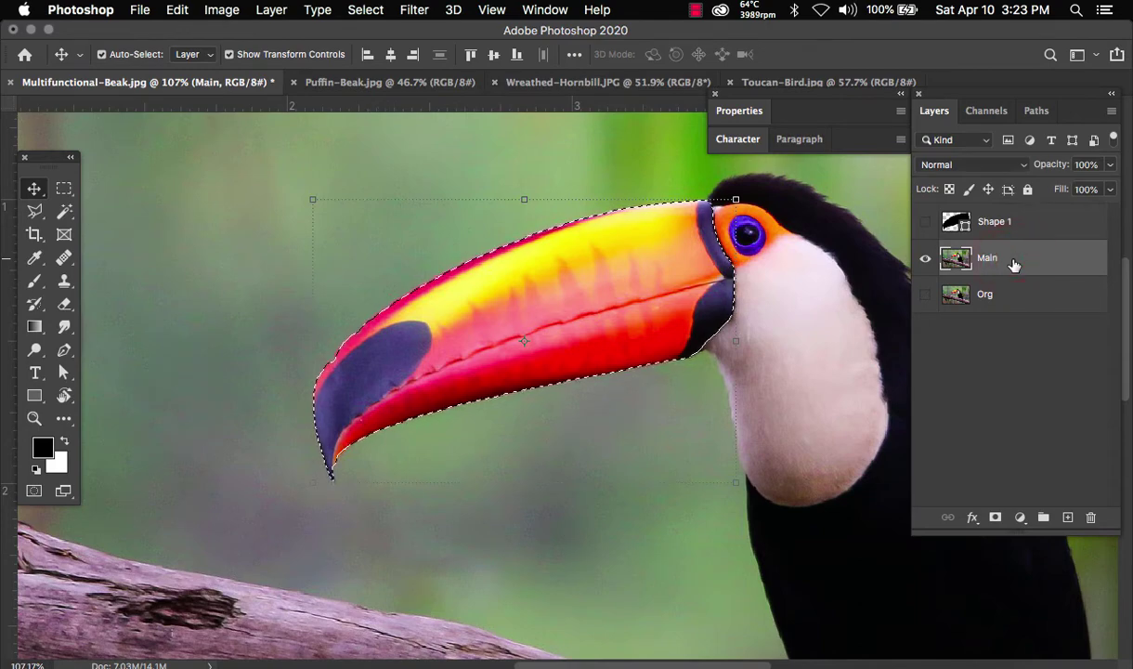
pyautogui.press('super+j')
pyautogui.click(927, 295)
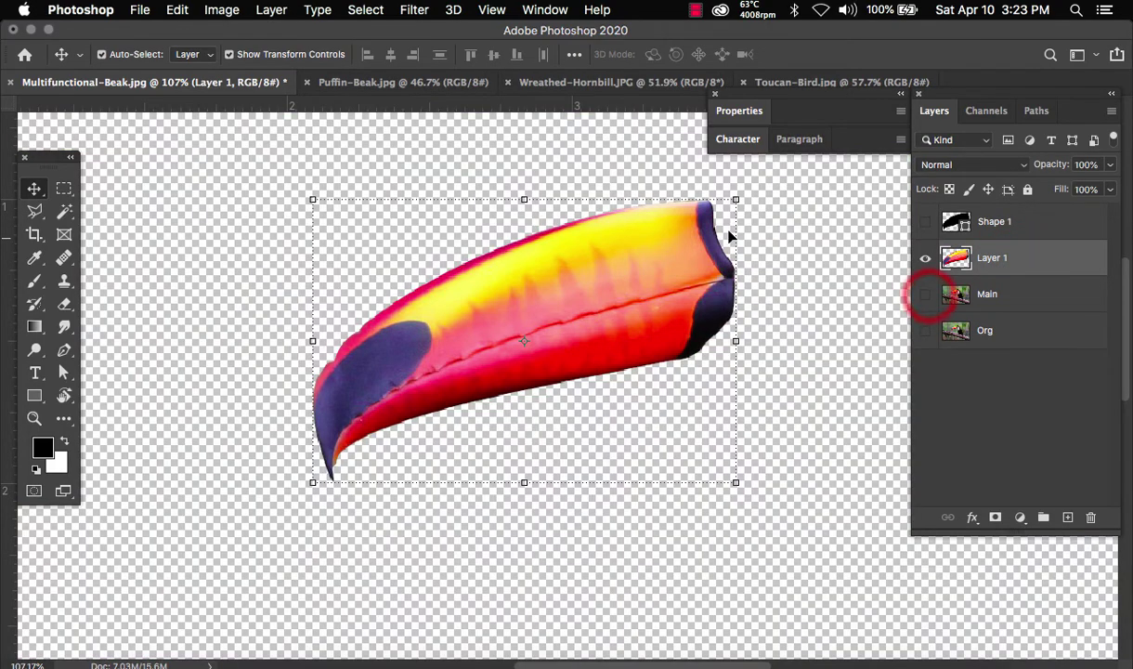
pyautogui.moveTo(661, 279)
pyautogui.mouseDown()
pyautogui.moveTo(567, 399)
pyautogui.moveTo(544, 293)
pyautogui.moveTo(741, 337)
pyautogui.moveTo(651, 293)
pyautogui.mouseUp()
pyautogui.press('super+z')
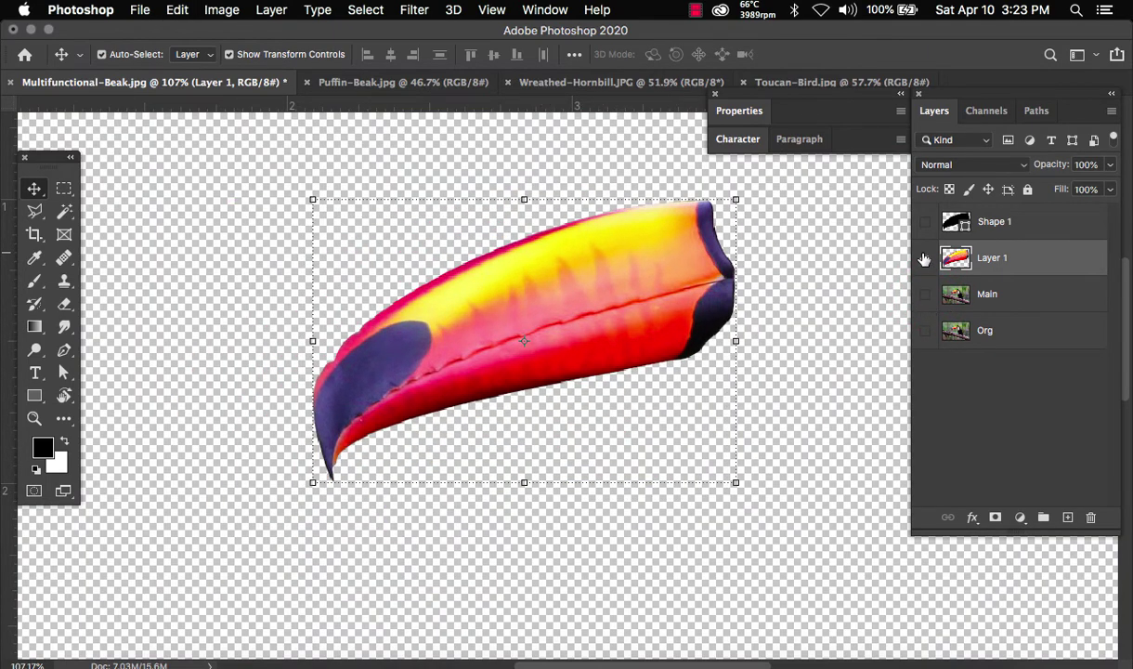
# Step: Hide the cut-out beak layer, and show and select the Main layer
pyautogui.click(924, 263)
pyautogui.click(925, 295)
pyautogui.click(998, 294)
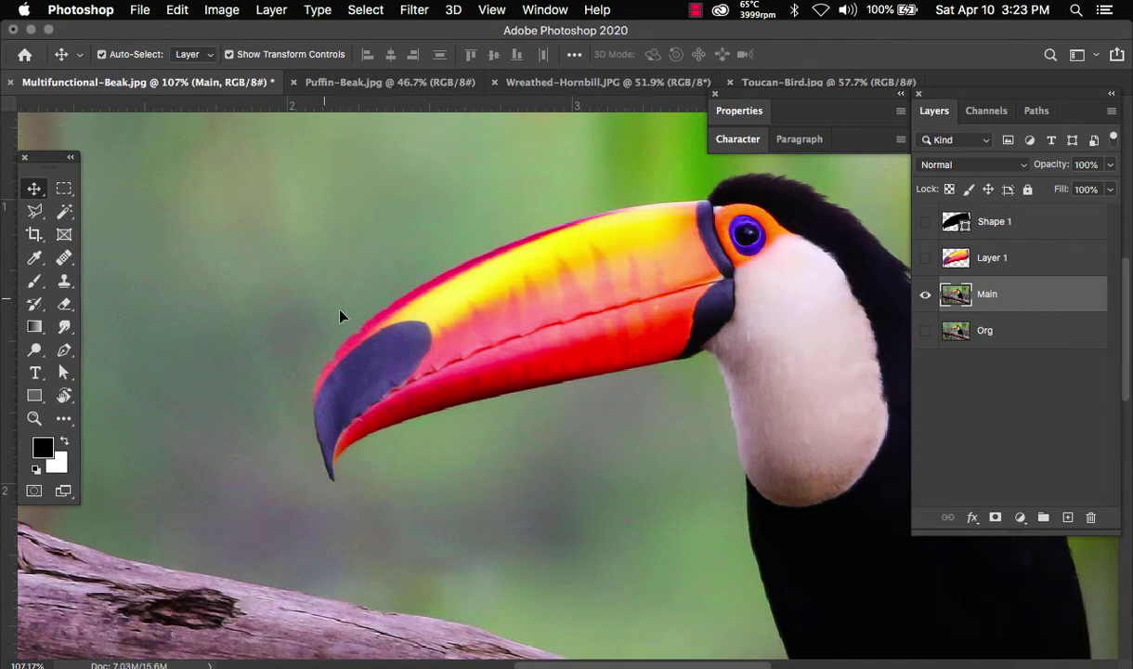
# Step: With the Healing Brush, paint over most of the toucan's beak on Main, using the green background as the source
pyautogui.scroll(3, 528, 338)
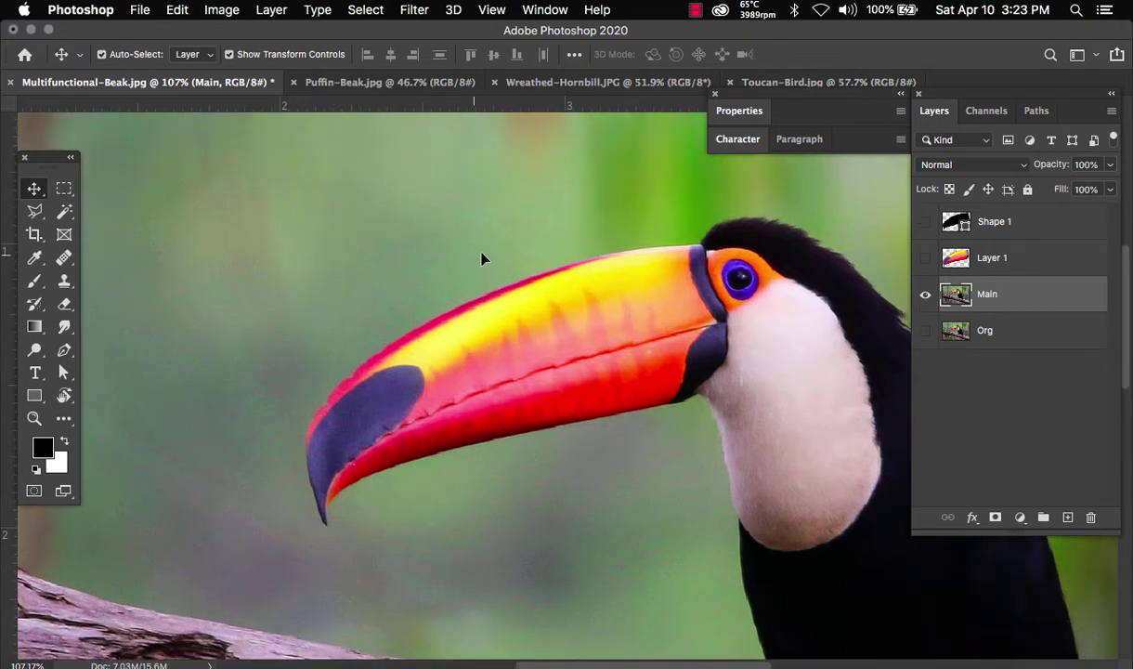
pyautogui.moveTo(574, 446); pyautogui.dragTo(574, 393)
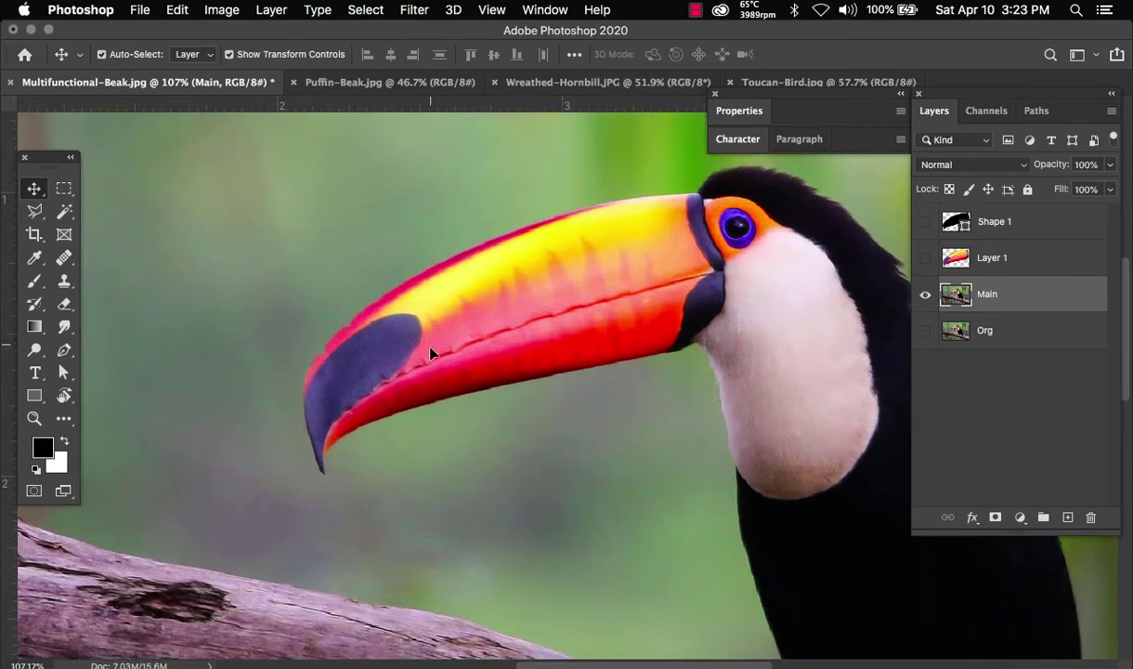
pyautogui.click(63, 257)
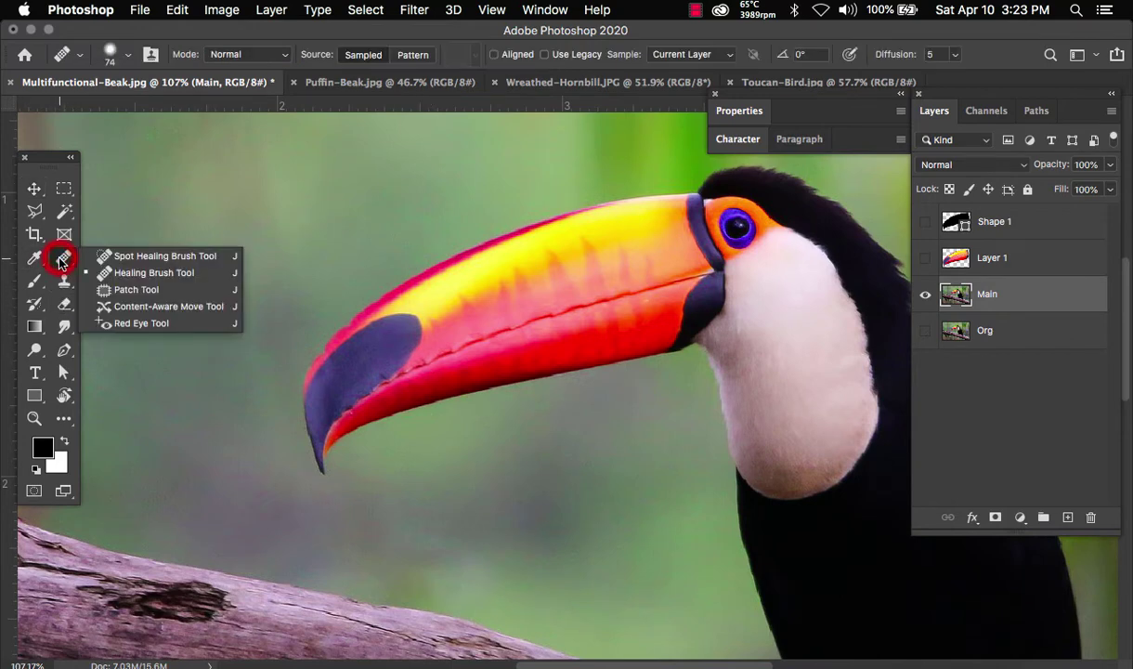
pyautogui.click(115, 274)
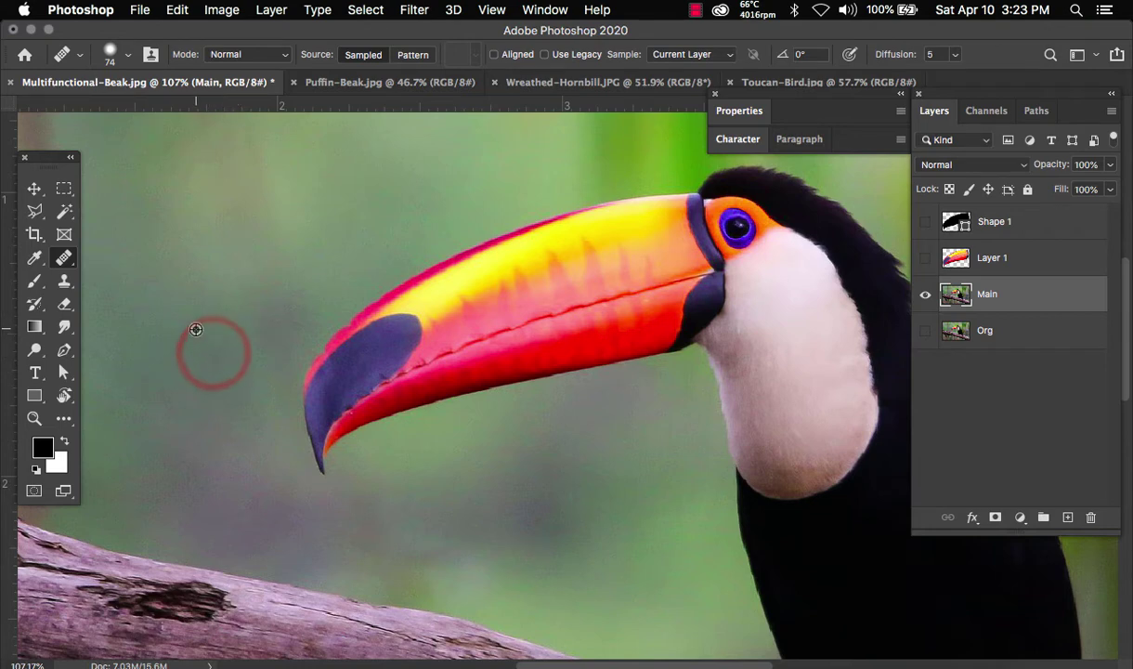
pyautogui.moveTo(293, 417)
pyautogui.mouseDown()
pyautogui.moveTo(303, 477)
pyautogui.moveTo(303, 354)
pyautogui.moveTo(312, 443)
pyautogui.moveTo(328, 315)
pyautogui.moveTo(347, 416)
pyautogui.moveTo(382, 320)
pyautogui.moveTo(362, 341)
pyautogui.moveTo(380, 476)
pyautogui.moveTo(387, 466)
pyautogui.moveTo(391, 485)
pyautogui.moveTo(390, 415)
pyautogui.mouseUp()
pyautogui.keyDown('alt'); pyautogui.click(275, 321); pyautogui.keyUp('alt')
pyautogui.click(389, 413)
pyautogui.moveTo(358, 283)
pyautogui.mouseDown()
pyautogui.moveTo(377, 311)
pyautogui.moveTo(417, 410)
pyautogui.moveTo(411, 212)
pyautogui.moveTo(426, 428)
pyautogui.moveTo(432, 284)
pyautogui.moveTo(463, 400)
pyautogui.moveTo(465, 262)
pyautogui.moveTo(491, 379)
pyautogui.moveTo(516, 321)
pyautogui.mouseUp()
pyautogui.moveTo(491, 240)
pyautogui.mouseDown()
pyautogui.moveTo(501, 359)
pyautogui.moveTo(513, 294)
pyautogui.moveTo(557, 206)
pyautogui.moveTo(562, 367)
pyautogui.moveTo(623, 346)
pyautogui.moveTo(627, 218)
pyautogui.mouseUp()
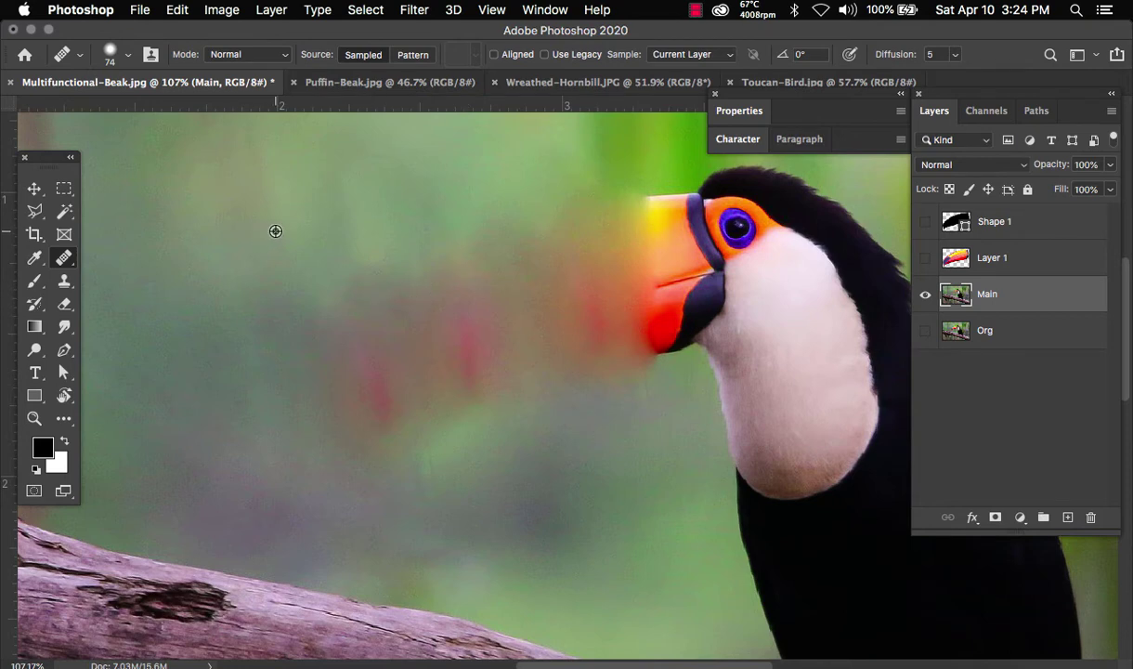
# Step: Heal the reddish streaks left by the beak's tip and middle using nearby green background, undoing one stray stroke
pyautogui.keyDown('alt'); pyautogui.click(275, 232); pyautogui.keyUp('alt')
pyautogui.moveTo(326, 274)
pyautogui.mouseDown()
pyautogui.moveTo(367, 336)
pyautogui.moveTo(400, 424)
pyautogui.moveTo(400, 217)
pyautogui.moveTo(480, 360)
pyautogui.moveTo(430, 349)
pyautogui.mouseUp()
pyautogui.keyDown('alt'); pyautogui.click(512, 526); pyautogui.keyUp('alt')
pyautogui.moveTo(452, 462)
pyautogui.mouseDown()
pyautogui.moveTo(400, 385)
pyautogui.moveTo(440, 451)
pyautogui.moveTo(426, 426)
pyautogui.mouseUp()
pyautogui.press('super+z')
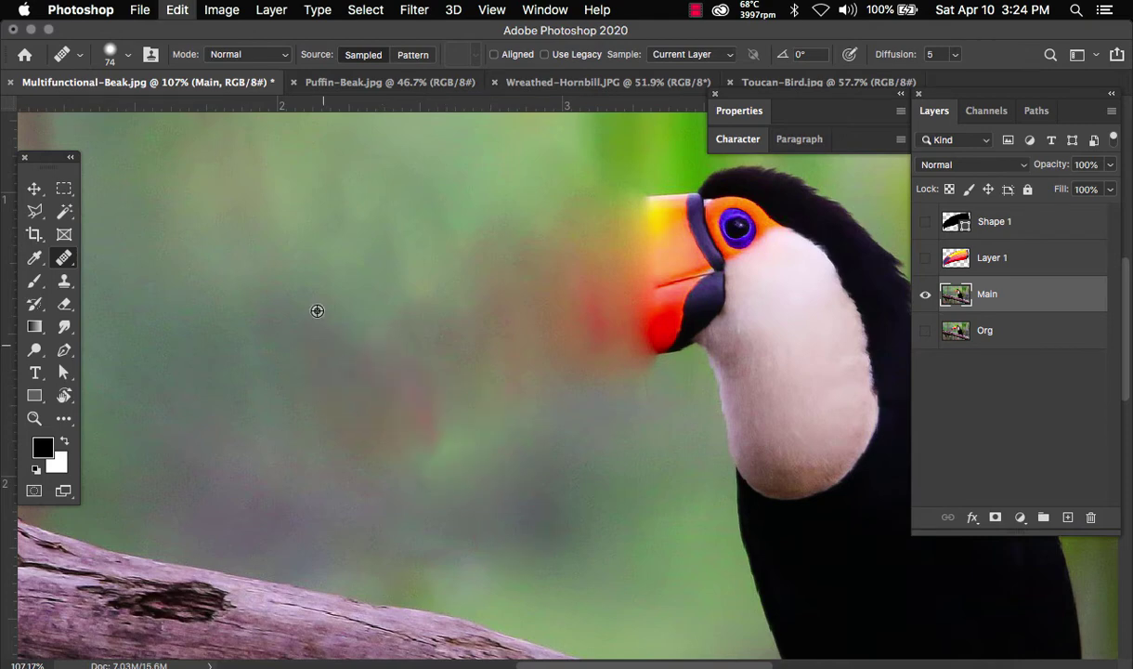
pyautogui.keyDown('alt'); pyautogui.click(304, 273); pyautogui.keyUp('alt')
pyautogui.moveTo(328, 300)
pyautogui.mouseDown()
pyautogui.moveTo(399, 442)
pyautogui.moveTo(397, 311)
pyautogui.moveTo(408, 430)
pyautogui.moveTo(455, 209)
pyautogui.moveTo(504, 373)
pyautogui.moveTo(504, 276)
pyautogui.moveTo(527, 428)
pyautogui.moveTo(524, 157)
pyautogui.moveTo(578, 390)
pyautogui.moveTo(526, 270)
pyautogui.moveTo(459, 211)
pyautogui.moveTo(593, 442)
pyautogui.mouseUp()
# Step: Paint the Healing Brush over the remaining base of the beak beside the toucan's face, sampling the green background
pyautogui.keyDown('alt'); pyautogui.click(450, 233); pyautogui.keyUp('alt')
pyautogui.moveTo(550, 217)
pyautogui.mouseDown()
pyautogui.moveTo(585, 356)
pyautogui.moveTo(587, 219)
pyautogui.moveTo(624, 374)
pyautogui.moveTo(641, 225)
pyautogui.moveTo(647, 330)
pyautogui.moveTo(662, 301)
pyautogui.moveTo(690, 284)
pyautogui.moveTo(662, 196)
pyautogui.mouseUp()
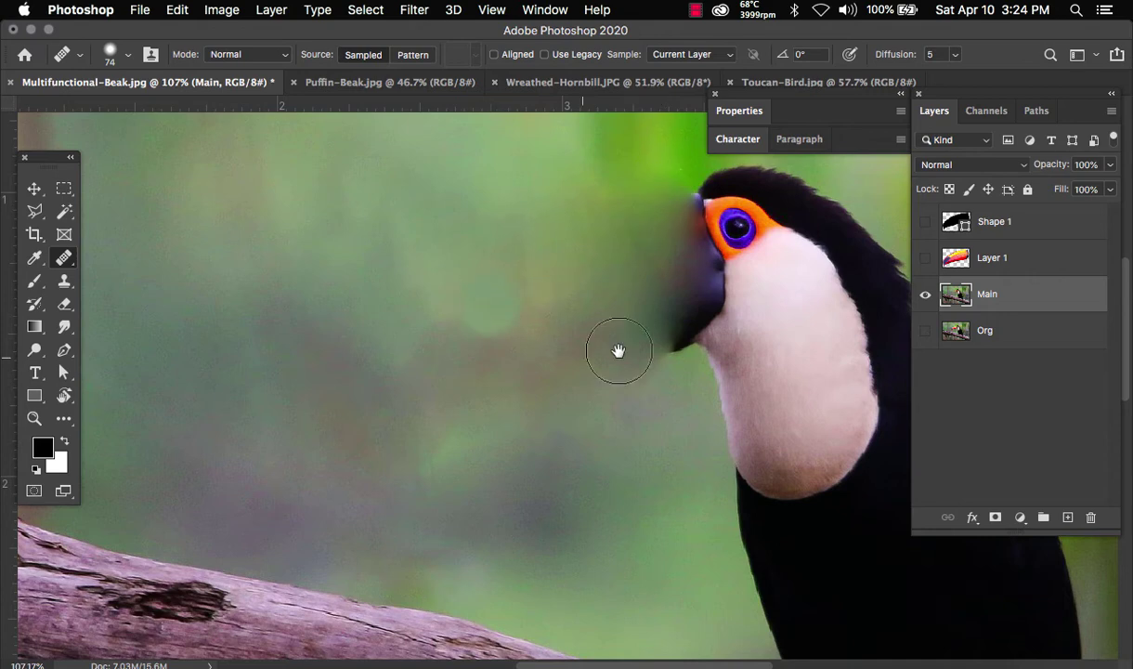
pyautogui.moveTo(681, 315); pyautogui.dragTo(546, 428)
# Step: With the Clone Stamp enlarged to 149 px, even out the blotchy healed background in front of the toucan
pyautogui.scroll(-3, 308, 293)
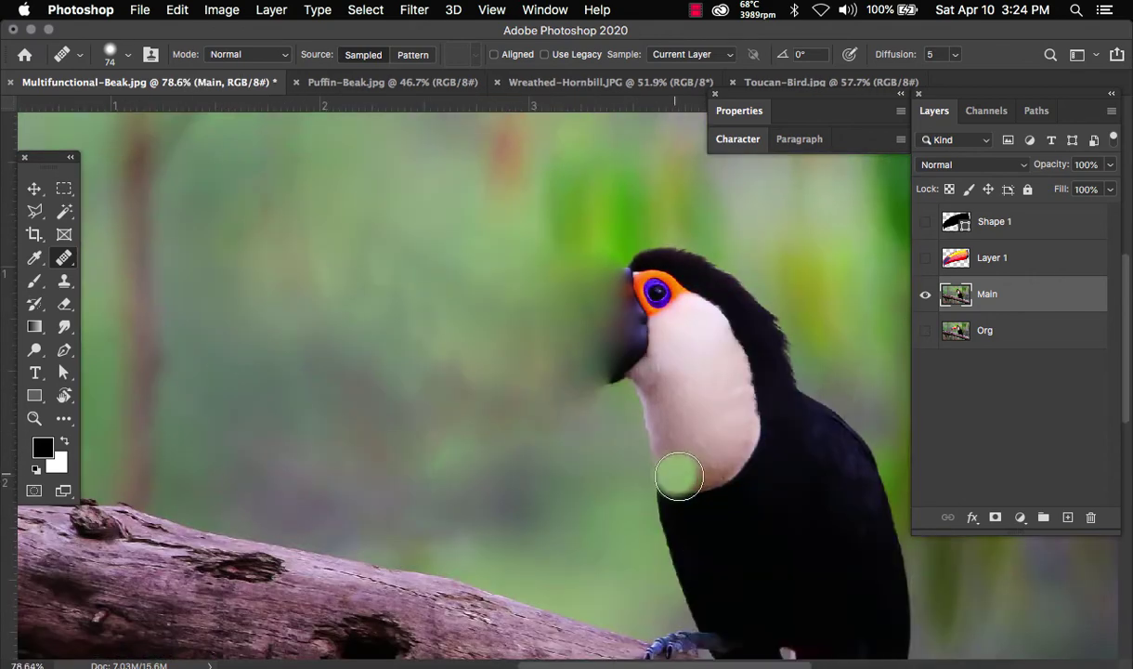
pyautogui.click(62, 281)
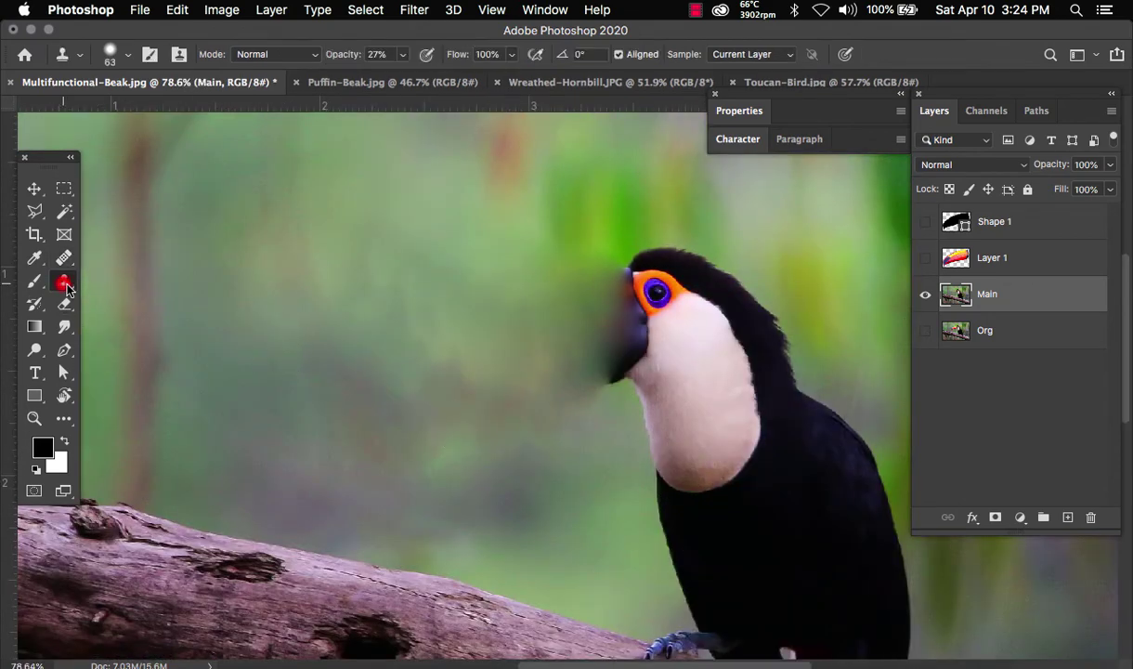
pyautogui.moveTo(481, 304); pyautogui.dragTo(531, 308)
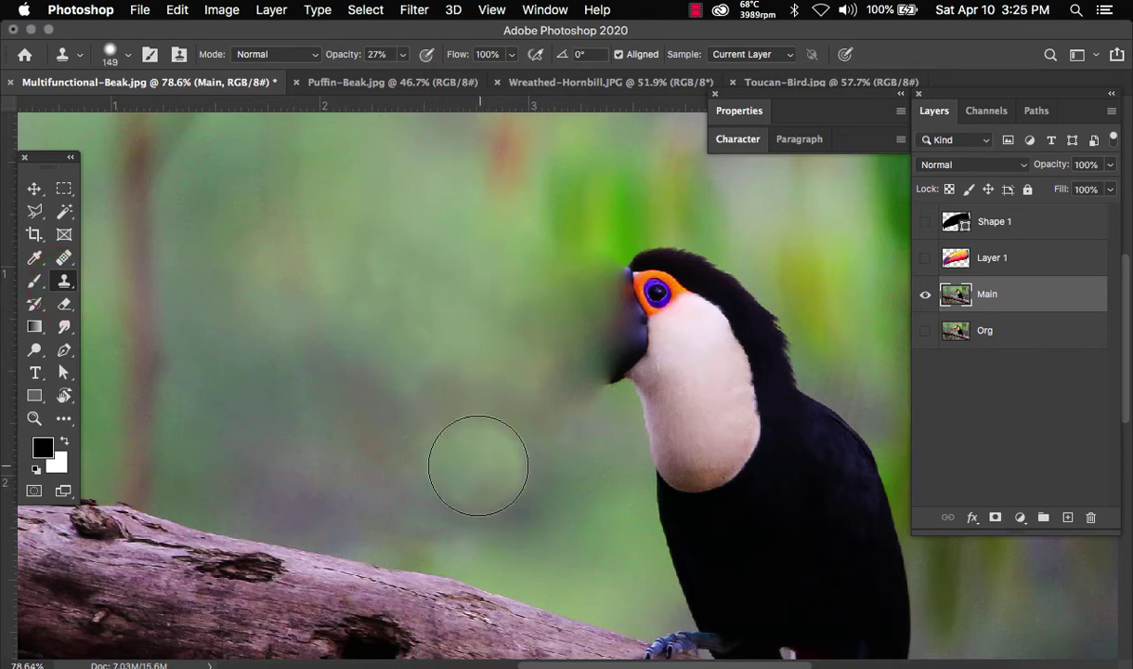
pyautogui.click(448, 434)
pyautogui.click(500, 426)
pyautogui.click(502, 438)
pyautogui.click(579, 431)
pyautogui.click(568, 416)
pyautogui.click(561, 384)
pyautogui.click(560, 350)
pyautogui.moveTo(560, 345)
pyautogui.mouseDown()
pyautogui.moveTo(573, 303)
pyautogui.moveTo(538, 301)
pyautogui.moveTo(509, 338)
pyautogui.moveTo(547, 277)
pyautogui.mouseUp()
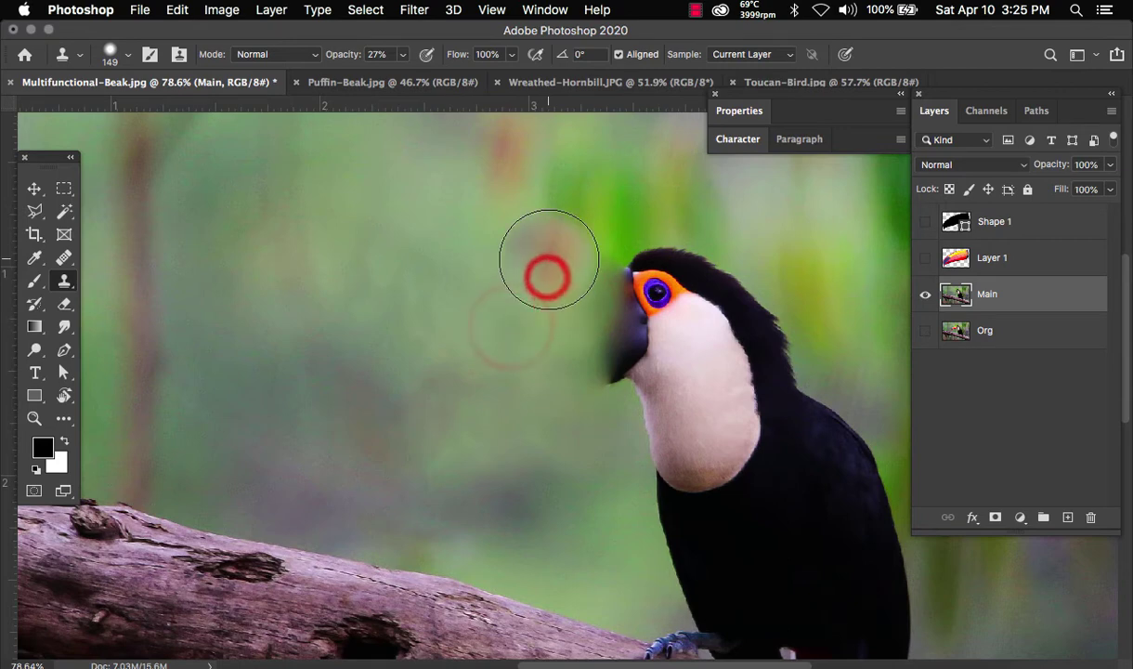
pyautogui.click(548, 259)
# Step: Clone lighter green background over the dark patches where the beak's middle and tip were
pyautogui.keyDown('alt'); pyautogui.click(466, 223); pyautogui.keyUp('alt')
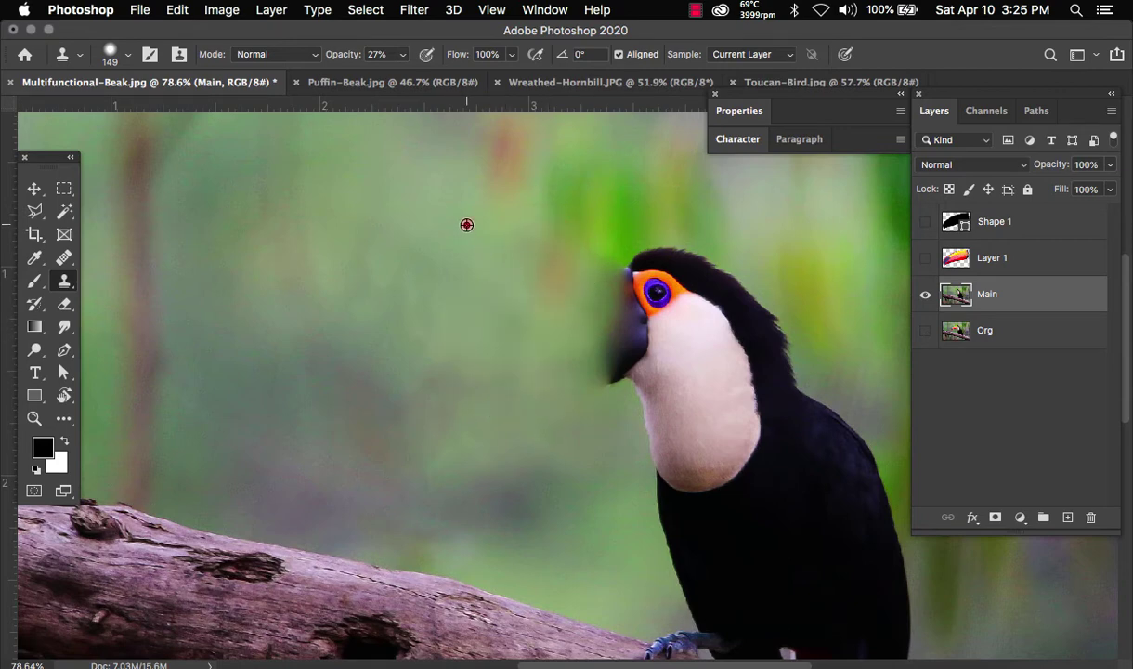
pyautogui.click(418, 272)
pyautogui.click(468, 354)
pyautogui.click(435, 381)
pyautogui.click(423, 383)
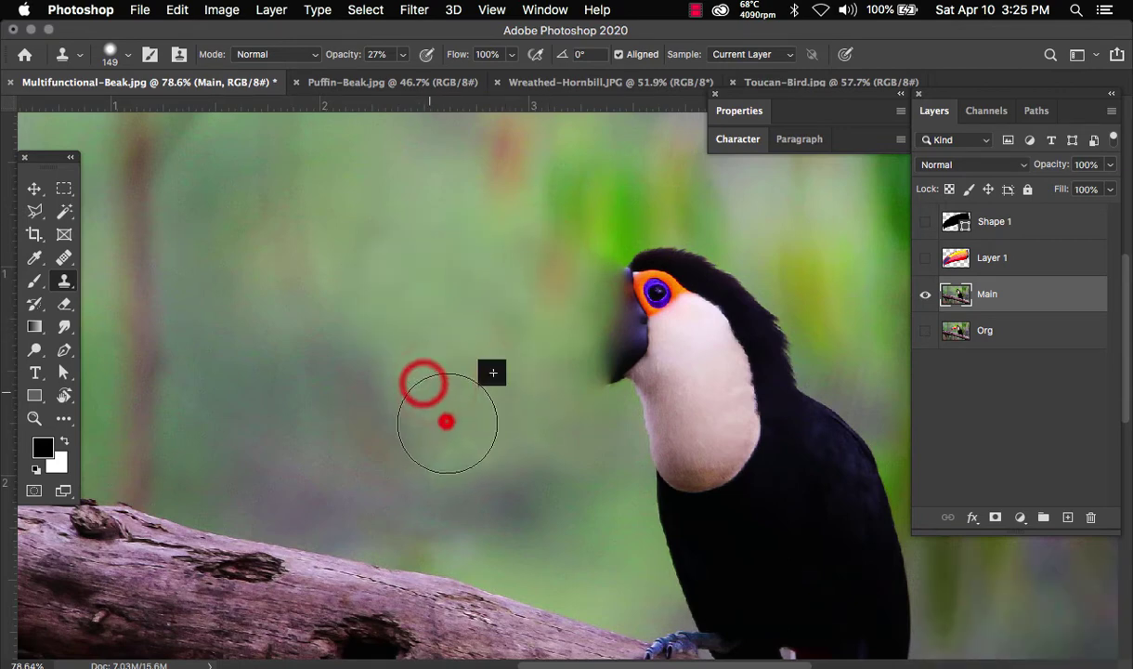
pyautogui.rightClick(427, 269)
pyautogui.click(581, 364)
pyautogui.click(387, 298)
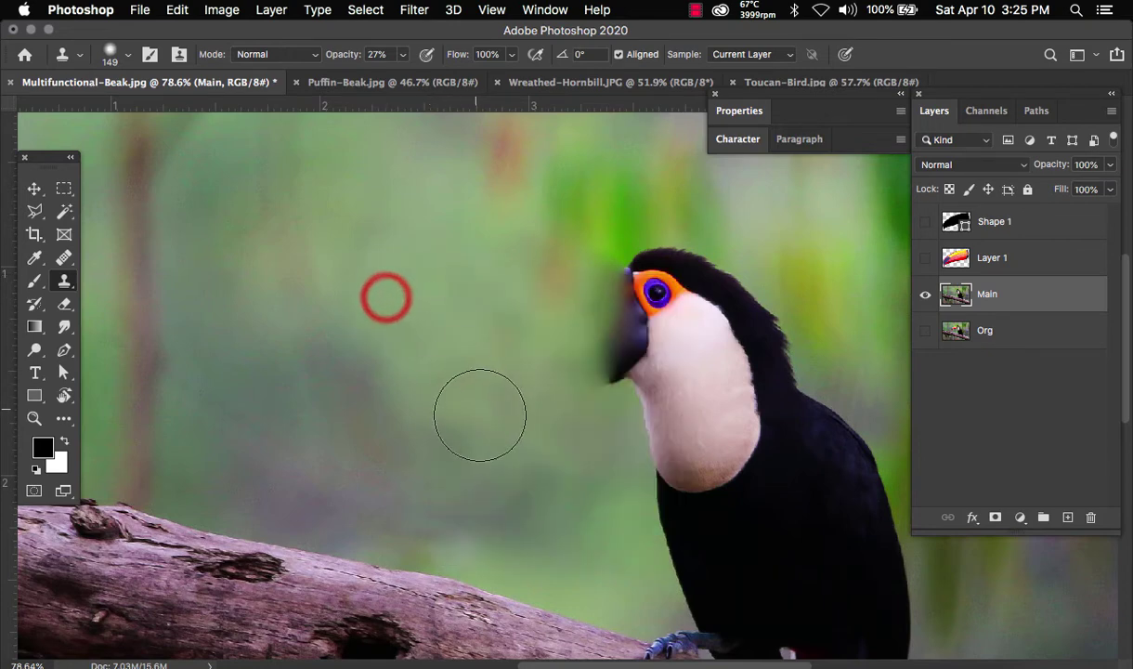
pyautogui.keyDown('alt'); pyautogui.click(474, 369); pyautogui.keyUp('alt')
pyautogui.click(453, 413)
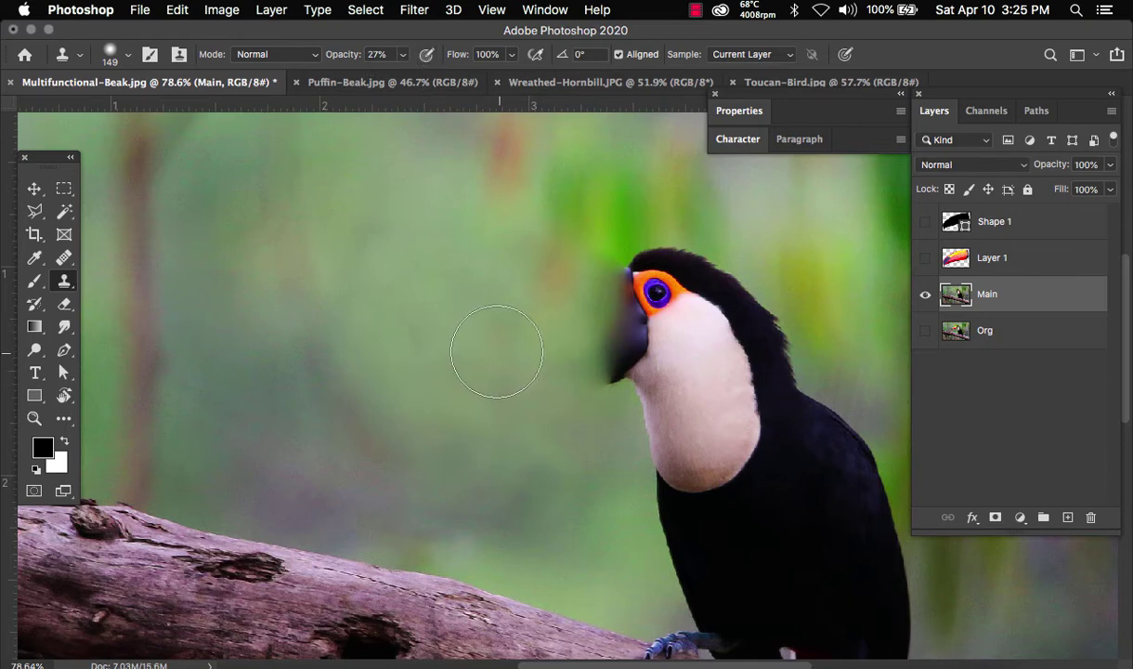
# Step: Clone the green beside the top of the head down over the discolored background in front of the face
pyautogui.keyDown('alt'); pyautogui.click(578, 208); pyautogui.keyUp('alt')
pyautogui.click(574, 251)
pyautogui.click(575, 268)
pyautogui.click(577, 298)
pyautogui.moveTo(589, 315); pyautogui.dragTo(544, 324)
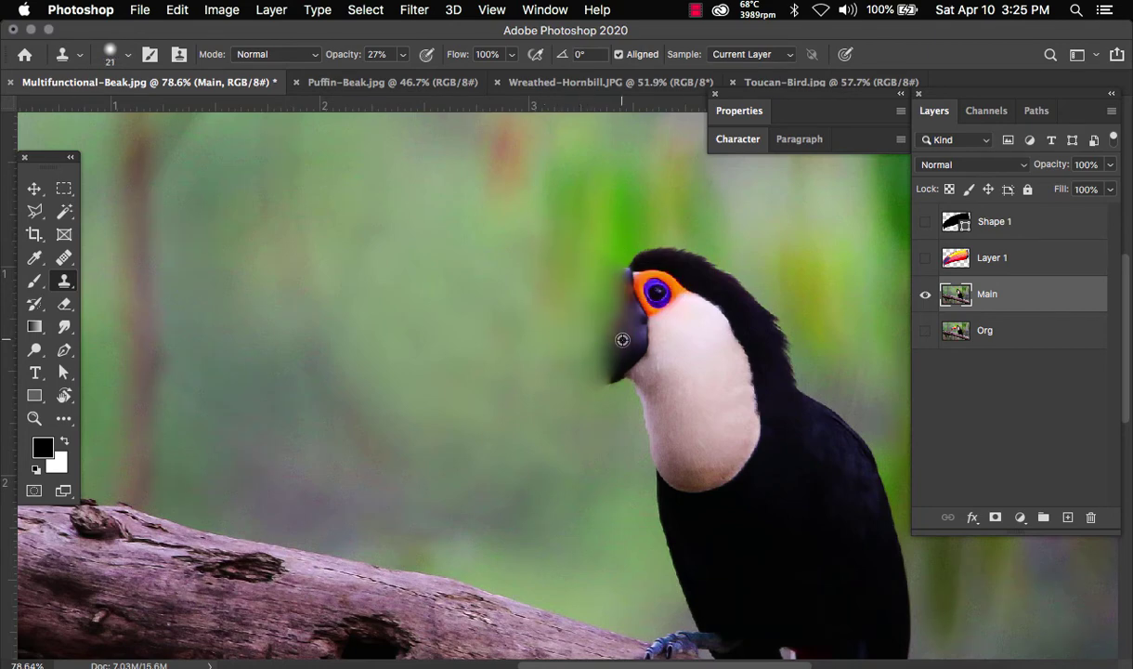
# Step: Clone green background over the dark beak remnant along the toucan's face with a 44 px Clone Stamp brush
pyautogui.scroll(3, 622, 340)
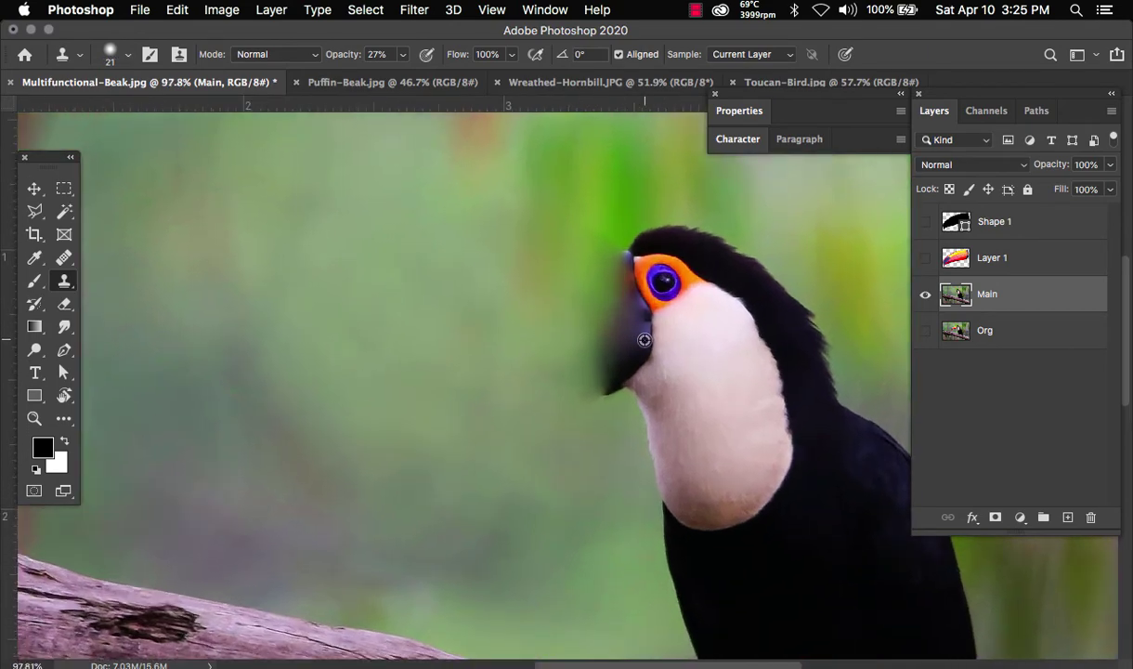
pyautogui.scroll(3, 644, 340)
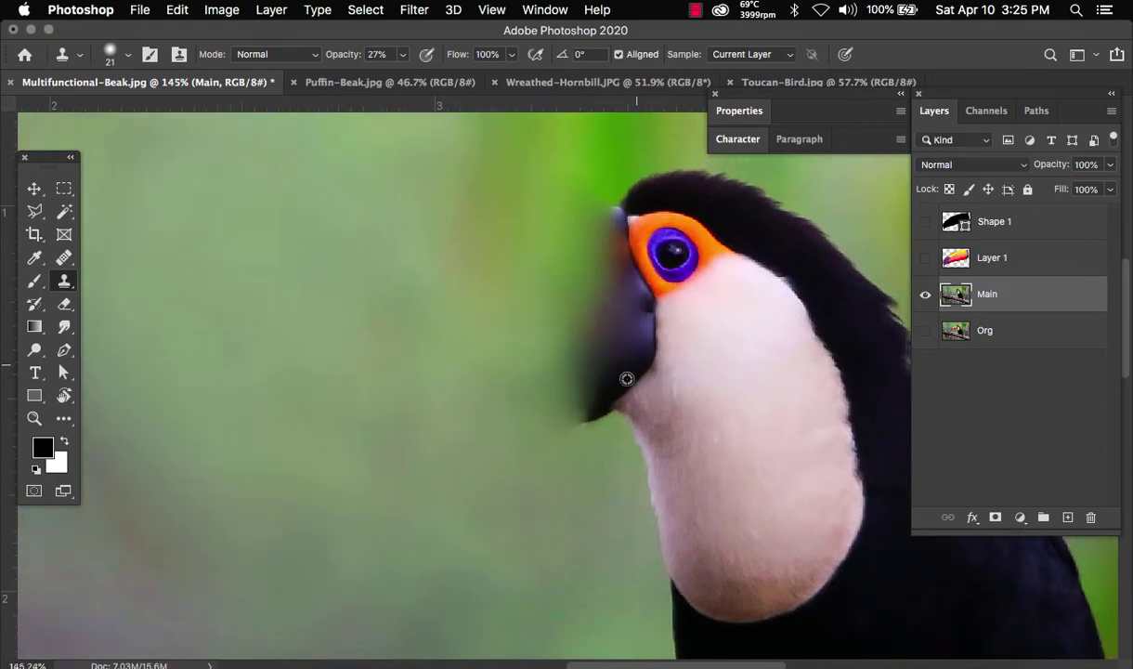
pyautogui.moveTo(487, 448); pyautogui.dragTo(504, 446)
pyautogui.keyDown('alt'); pyautogui.click(488, 448); pyautogui.keyUp('alt')
pyautogui.click(577, 429)
pyautogui.moveTo(579, 428); pyautogui.dragTo(581, 409)
pyautogui.click(582, 379)
pyautogui.click(597, 366)
pyautogui.click(615, 349)
pyautogui.click(629, 316)
pyautogui.click(589, 336)
pyautogui.click(569, 356)
pyautogui.click(597, 220)
pyautogui.click(594, 318)
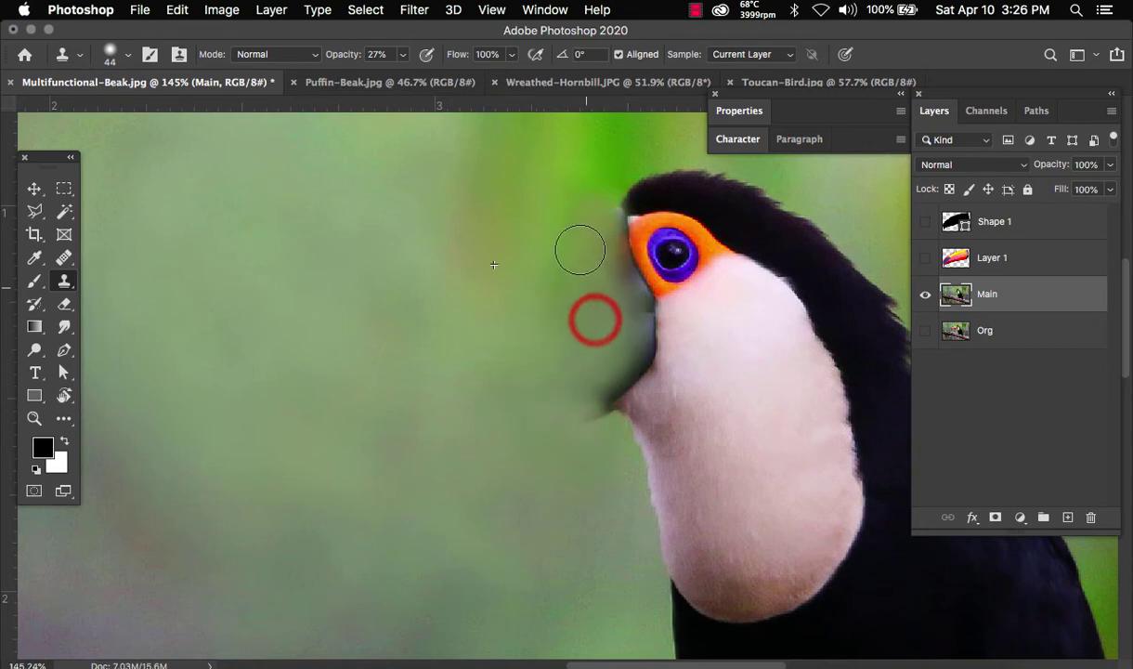
pyautogui.click(581, 416)
pyautogui.click(587, 413)
pyautogui.click(589, 425)
pyautogui.click(592, 430)
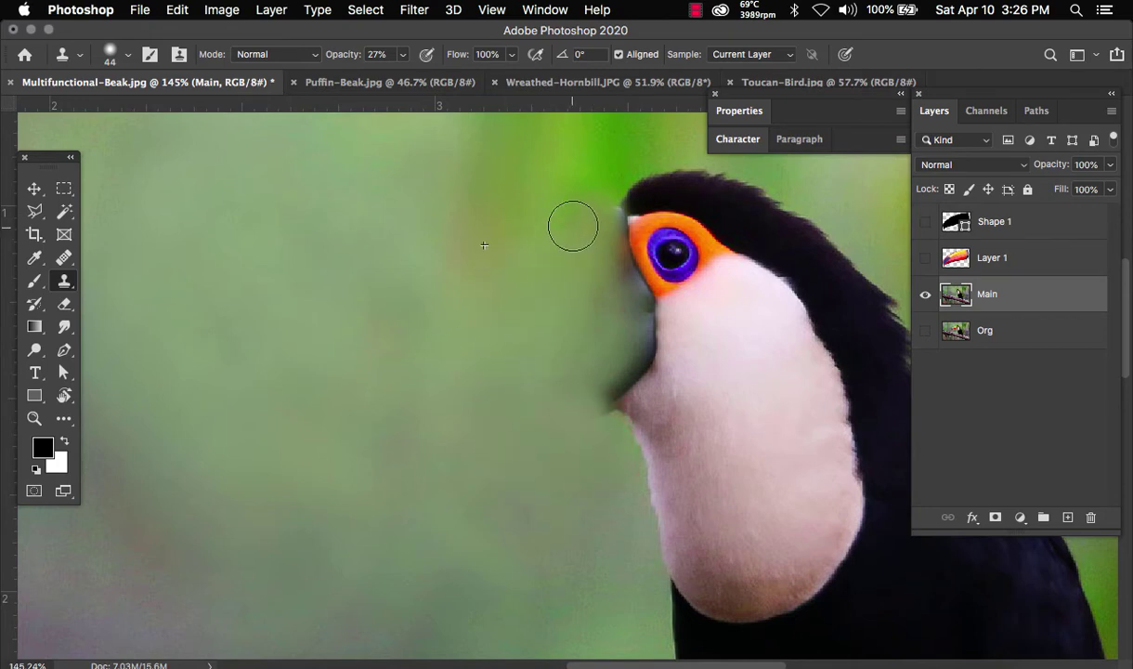
# Step: Set the Clone Stamp hardness to 75% and cover the dark remnant at the lower face edge with sampled green
pyautogui.rightClick(596, 284)
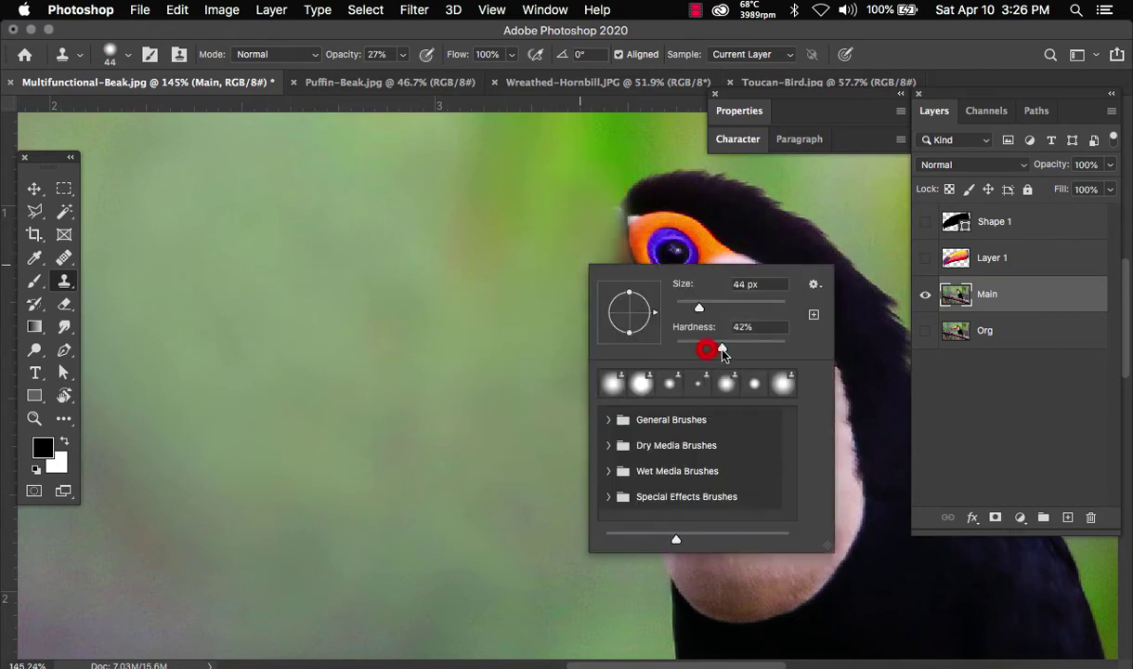
pyautogui.moveTo(723, 353); pyautogui.dragTo(760, 351)
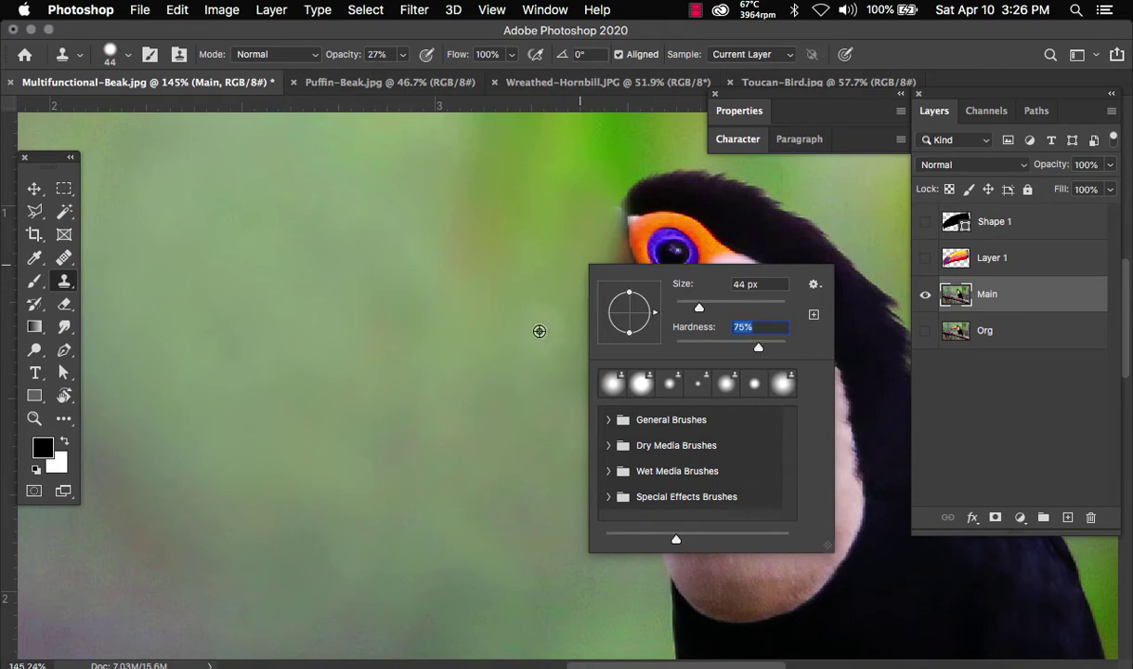
pyautogui.keyDown('alt'); pyautogui.click(537, 328); pyautogui.keyUp('alt')
pyautogui.click(609, 366)
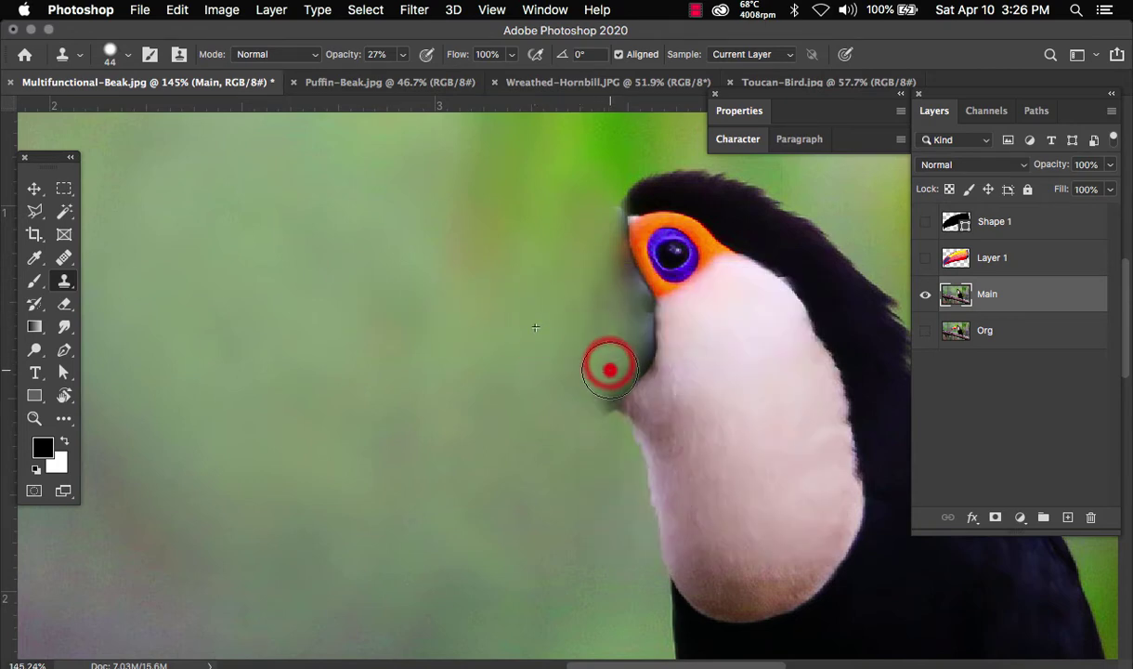
# Step: Soften the Clone Stamp brush and clone green background over the fringe and patches from the eye to the throat
pyautogui.rightClick(566, 253)
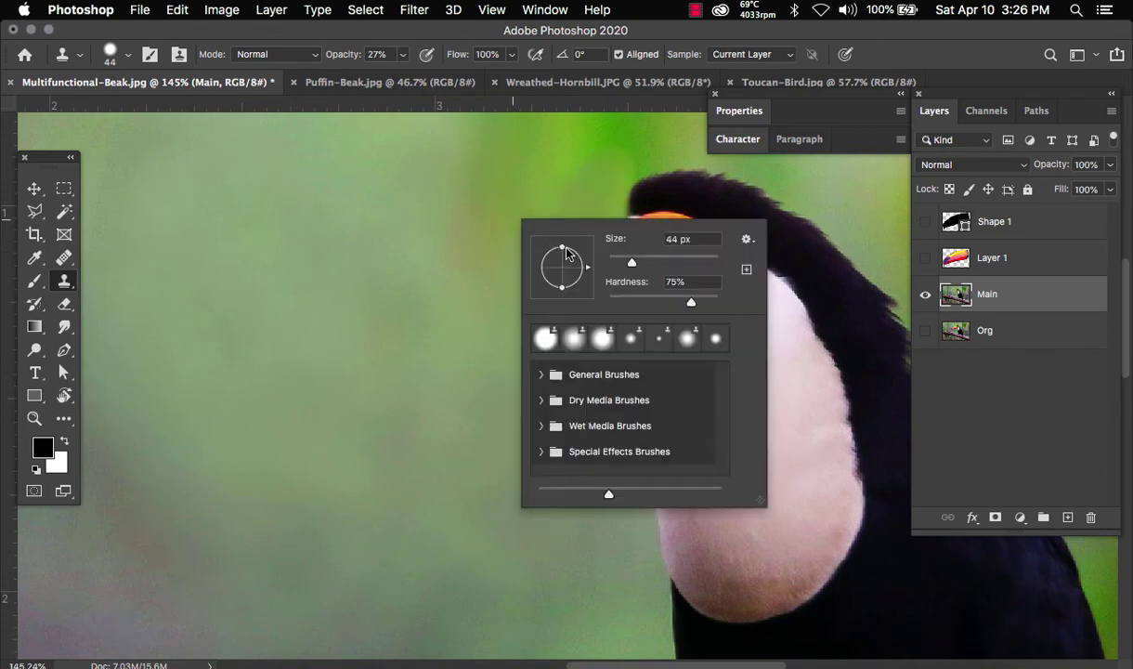
pyautogui.moveTo(647, 305)
pyautogui.mouseDown()
pyautogui.moveTo(562, 372)
pyautogui.moveTo(586, 302)
pyautogui.moveTo(579, 372)
pyautogui.mouseUp()
pyautogui.click(447, 317)
pyautogui.click(584, 337)
pyautogui.moveTo(589, 290); pyautogui.dragTo(581, 331)
pyautogui.click(573, 361)
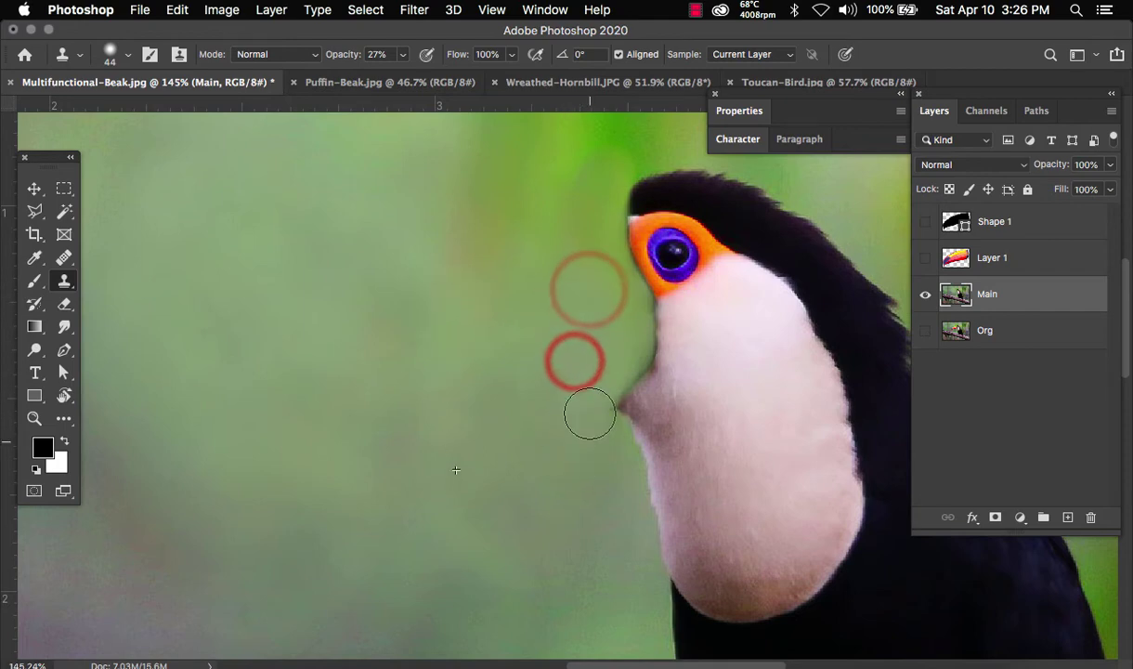
pyautogui.click(586, 410)
pyautogui.moveTo(549, 403)
pyautogui.mouseDown()
pyautogui.moveTo(553, 205)
pyautogui.moveTo(573, 303)
pyautogui.mouseUp()
# Step: Clone the bright green beside the crown of the head over the dull background in front of the forehead
pyautogui.keyDown('alt'); pyautogui.click(619, 147); pyautogui.keyUp('alt')
pyautogui.moveTo(639, 152); pyautogui.dragTo(565, 192)
pyautogui.moveTo(580, 163); pyautogui.dragTo(548, 212)
pyautogui.click(560, 182)
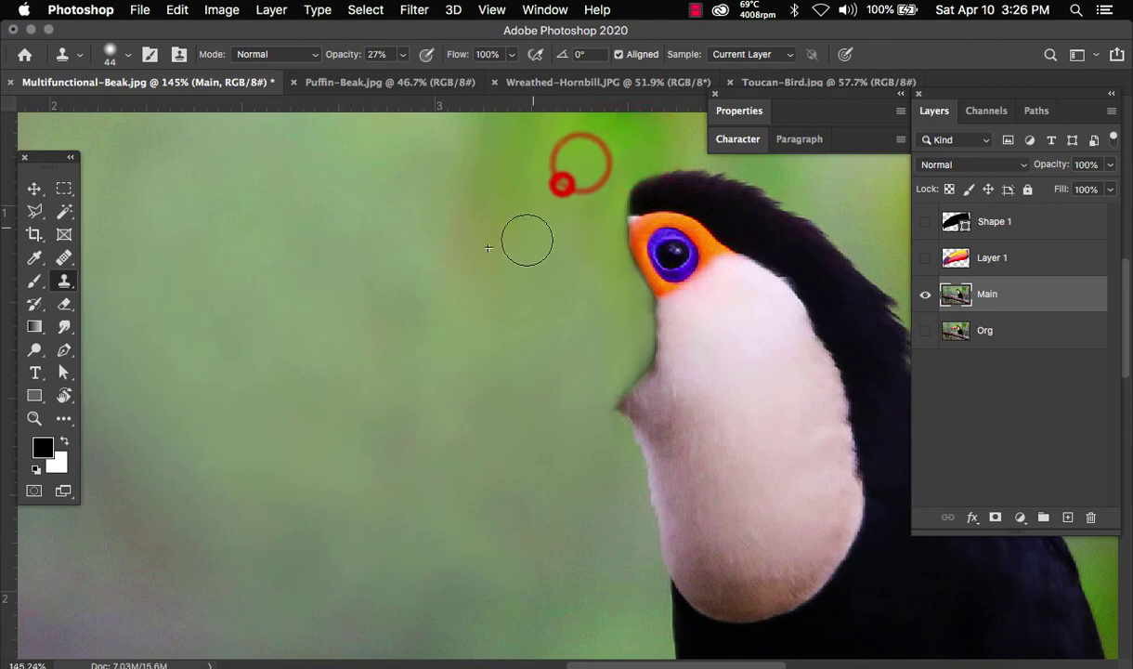
pyautogui.click(534, 149)
pyautogui.click(571, 287)
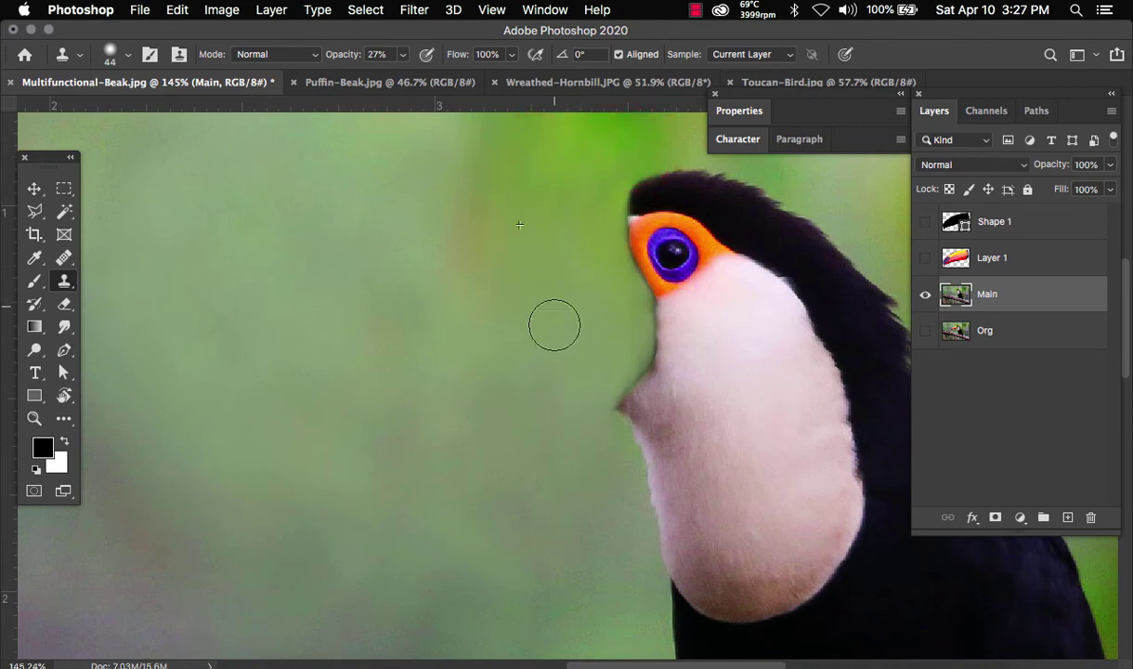
# Step: Touch up the face edge just below the eye with cloned green background
pyautogui.click(599, 314)
pyautogui.click(622, 308)
pyautogui.click(625, 313)
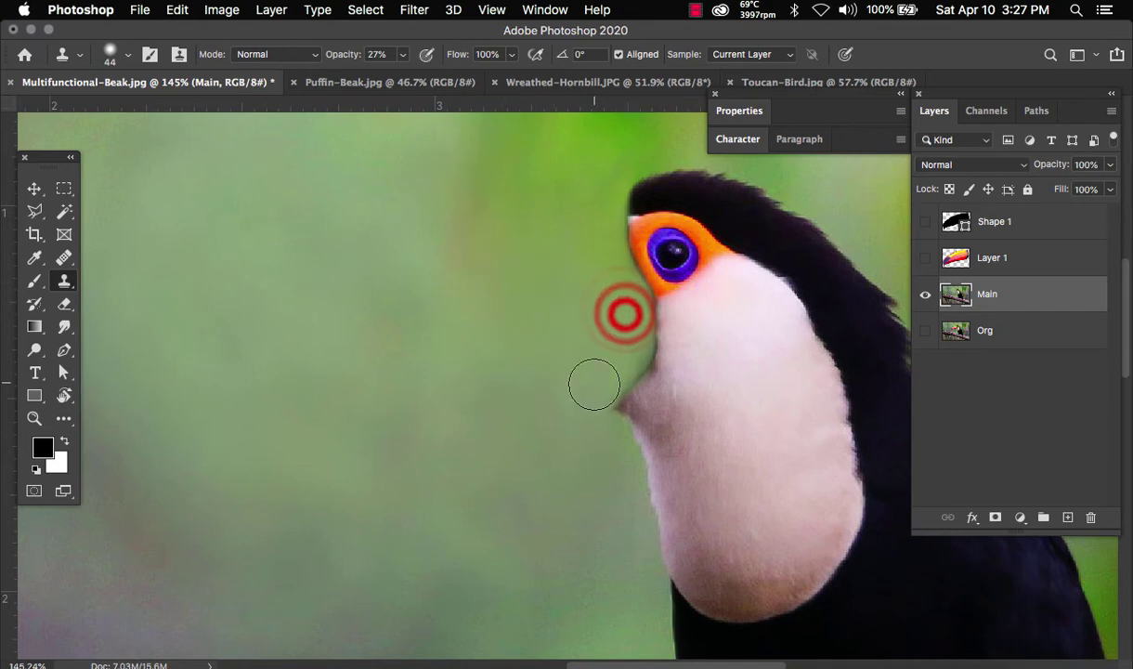
pyautogui.click(626, 310)
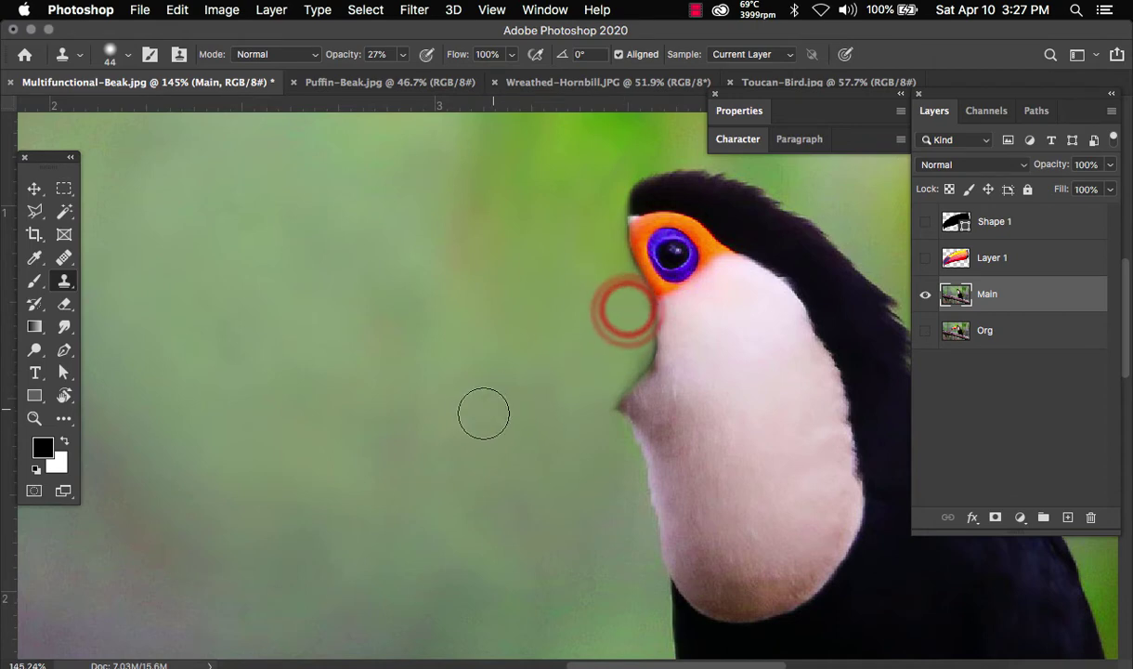
# Step: Select Layer 1 and toggle its visibility to compare the toucan with and without its beak, leaving the layer hidden
pyautogui.scroll(-5, 470, 428)
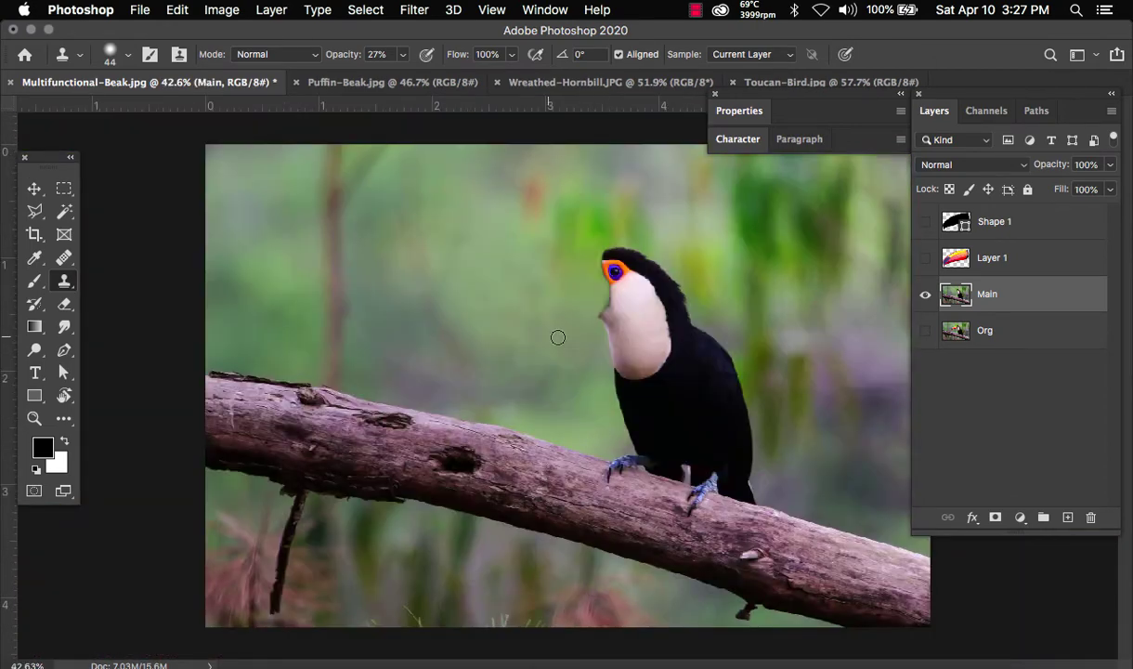
pyautogui.click(990, 262)
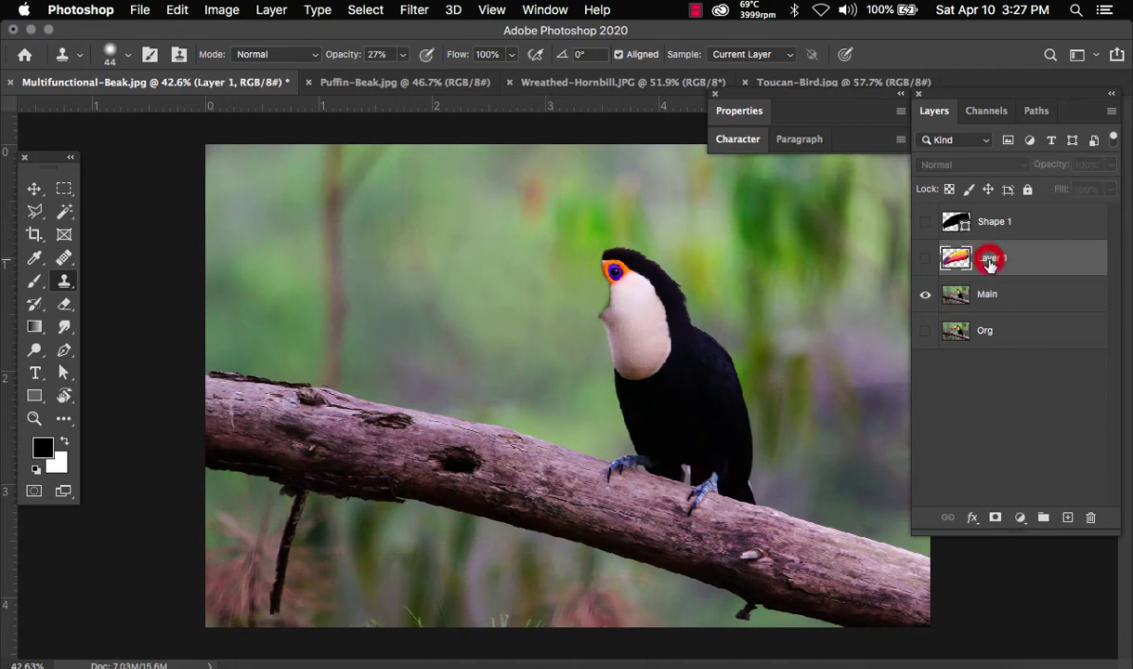
pyautogui.click(923, 260)
pyautogui.click(924, 260)
pyautogui.click(923, 260)
pyautogui.click(923, 260)
pyautogui.click(924, 260)
pyautogui.scroll(5, 577, 293)
pyautogui.scroll(-4, 577, 293)
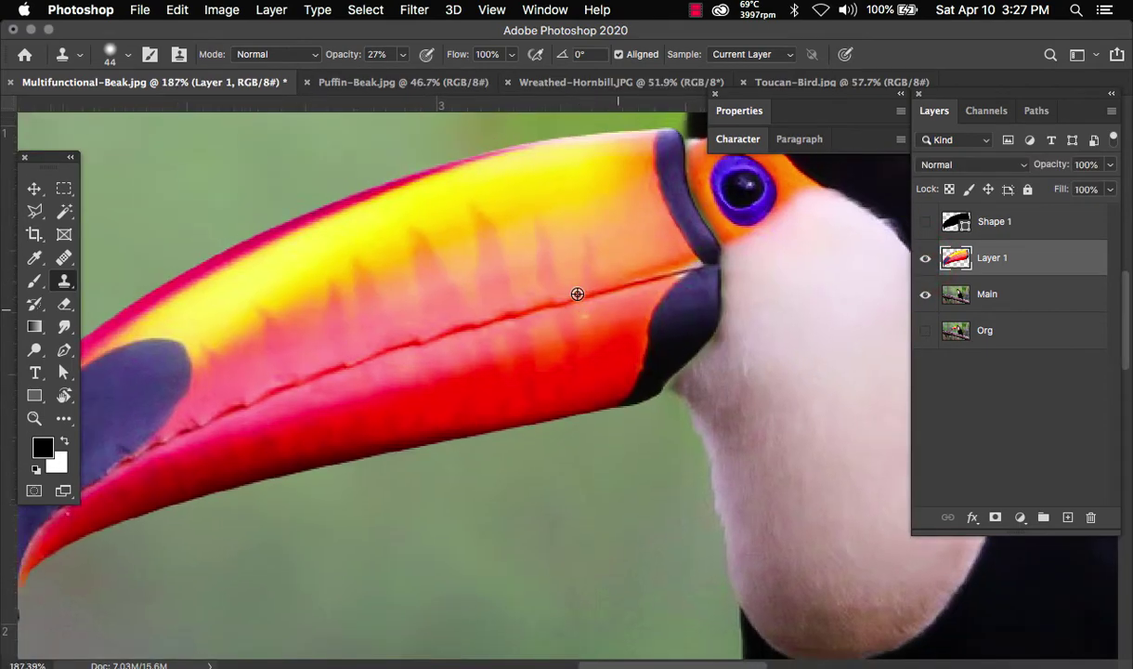
pyautogui.scroll(-4, 663, 303)
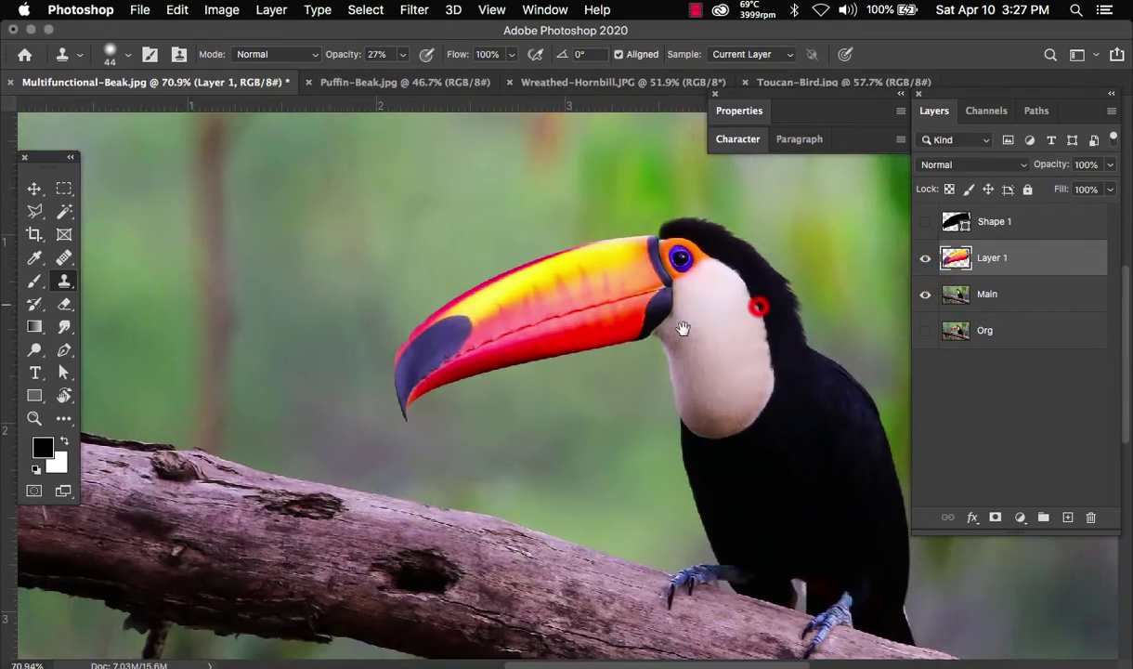
pyautogui.hscroll(2, 758, 305)
pyautogui.click(924, 260)
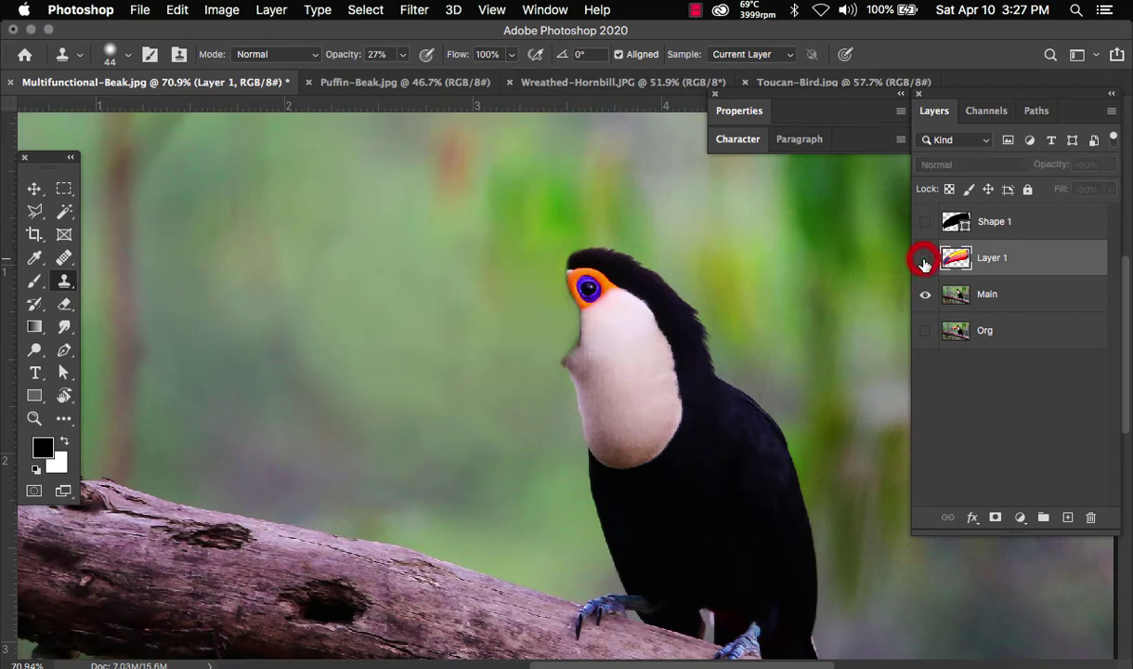
pyautogui.click(924, 260)
pyautogui.click(924, 260)
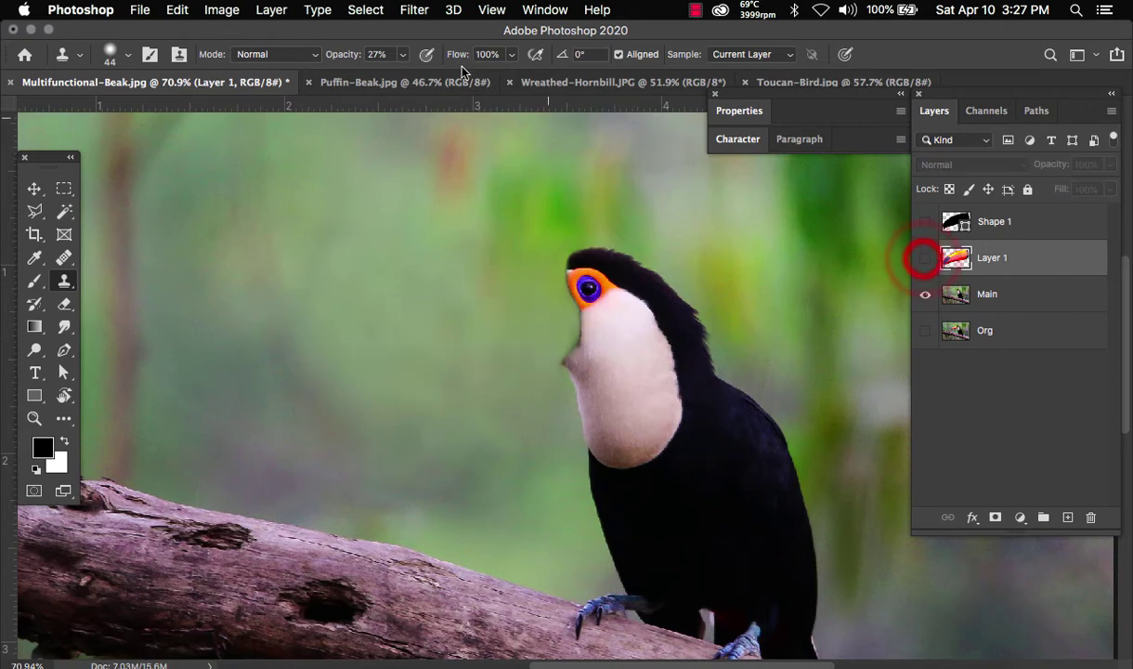
# Step: In Puffin-Beak.jpg, convert the locked Background into a regular layer with the default settings
pyautogui.click(357, 83)
pyautogui.doubleClick(1002, 220)
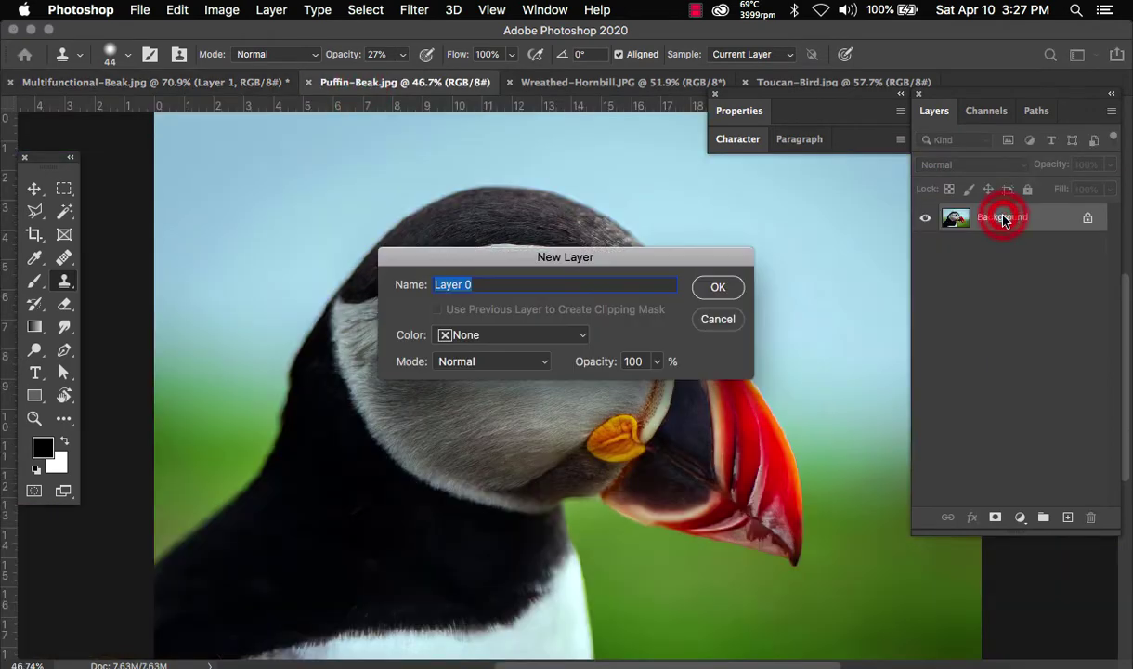
pyautogui.press('Return')
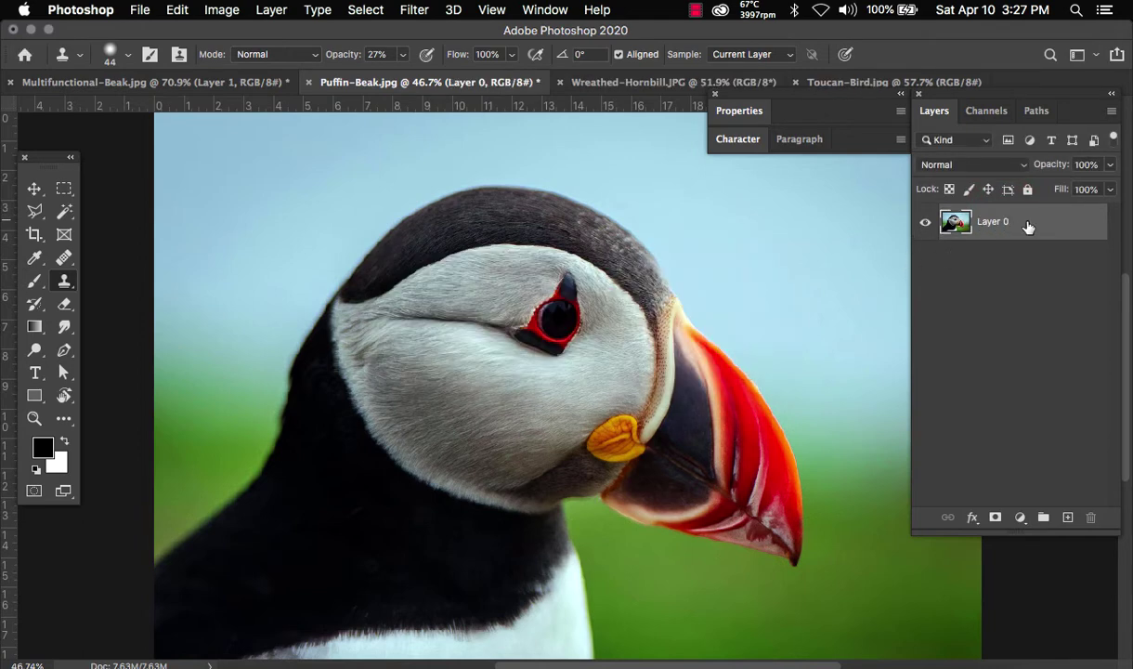
# Step: Duplicate the puffin layer, hide the original underneath, and rename that original Org
pyautogui.press('super+j')
pyautogui.click(925, 263)
pyautogui.click(1006, 257)
pyautogui.doubleClick(993, 258)
pyautogui.write('Org')
pyautogui.press('Return')
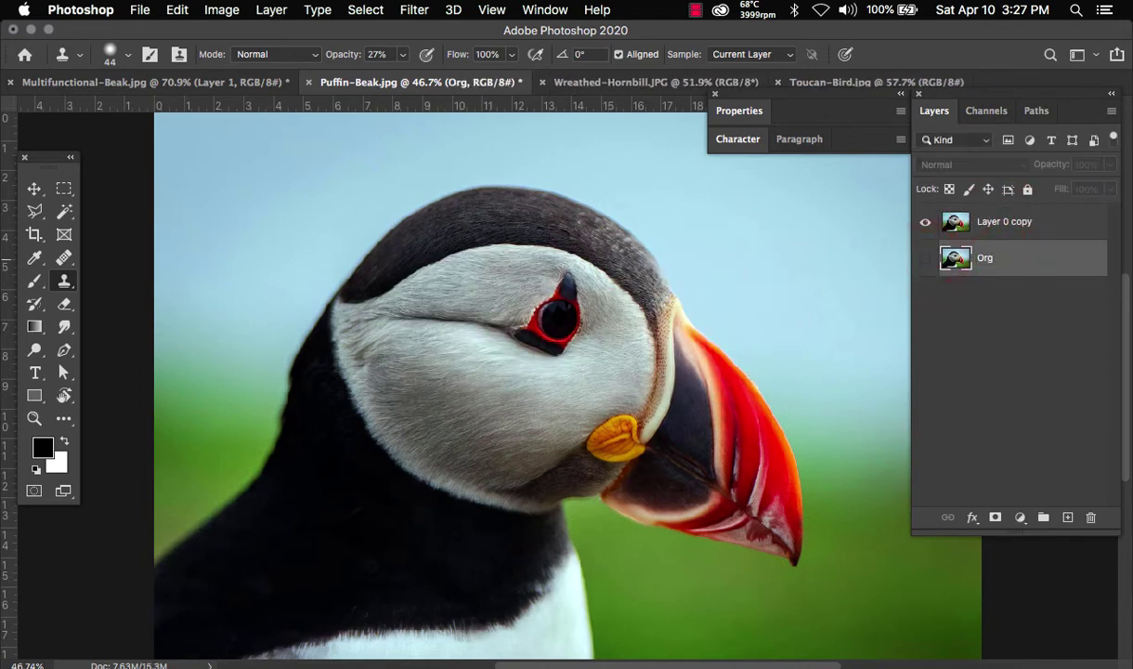
# Step: Rename the duplicated puffin layer Main
pyautogui.doubleClick(1007, 222)
pyautogui.write('Main')
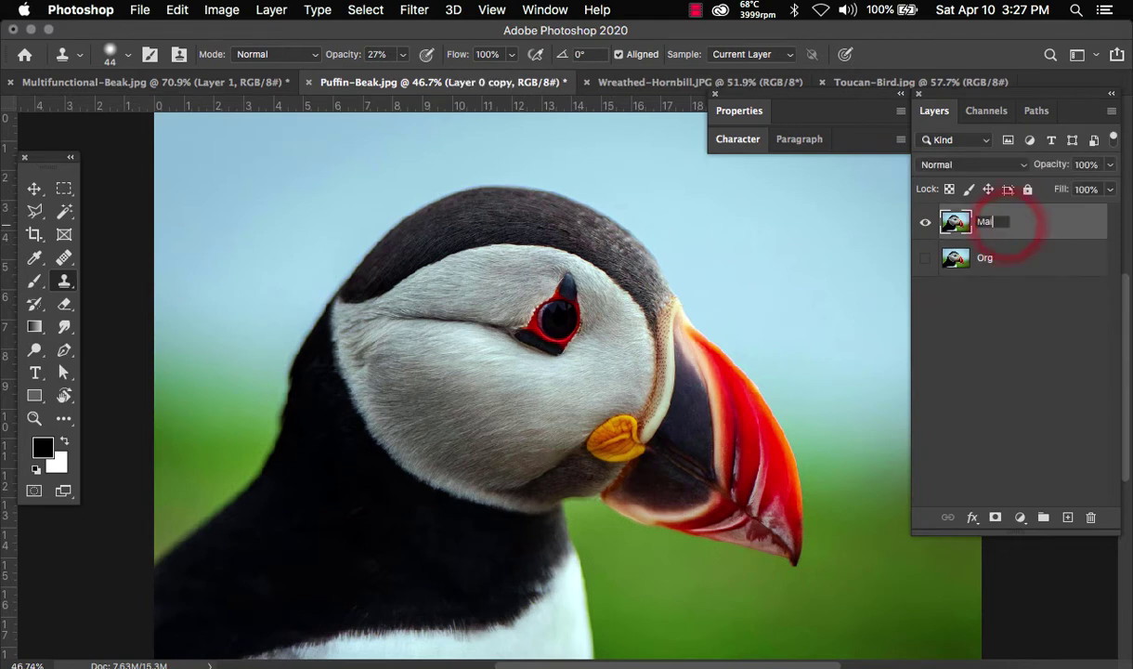
pyautogui.press('Return')
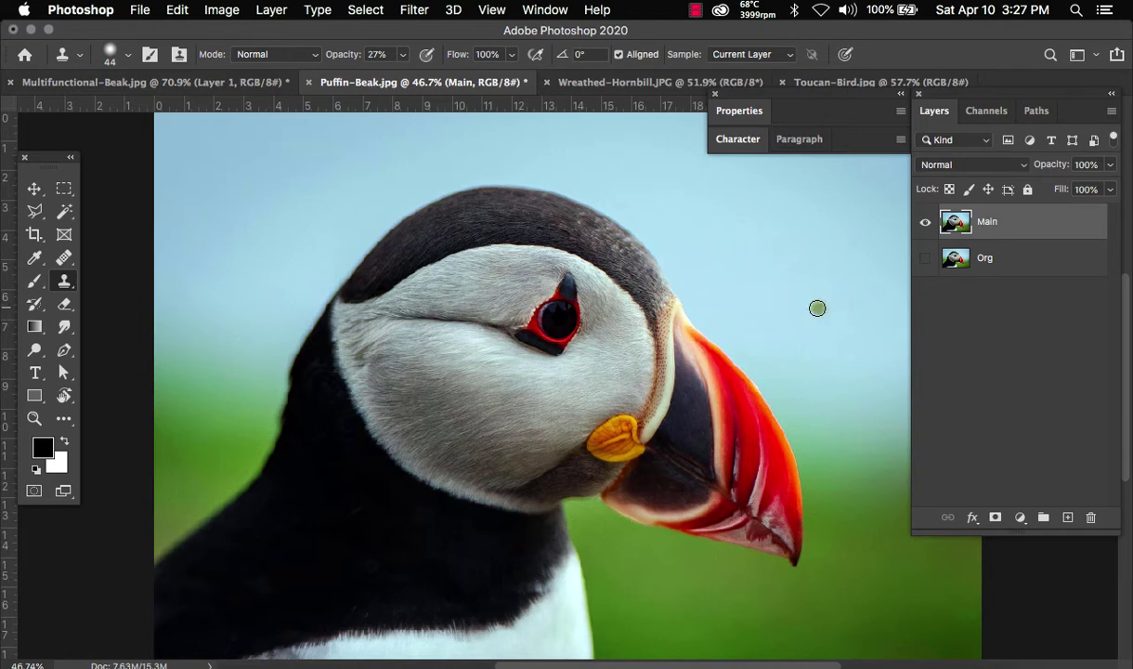
# Step: Trace the puffin's beak and yellow cheek patch with the Pen tool as a closed shape at 20% opacity
pyautogui.scroll(3, 671, 520)
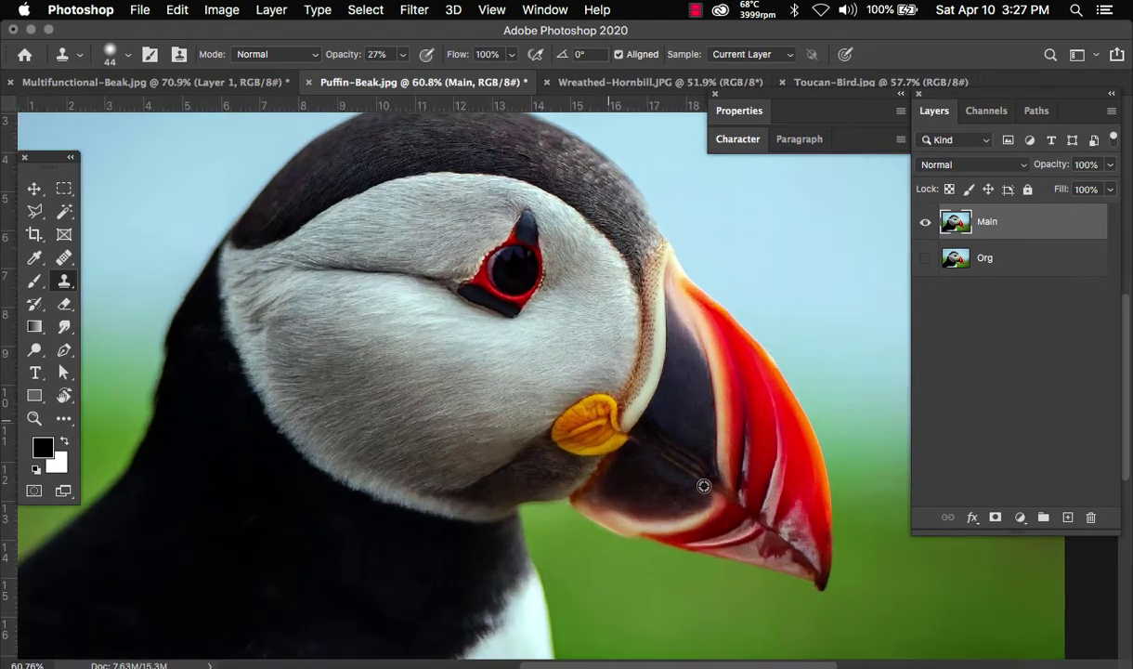
pyautogui.moveTo(791, 434); pyautogui.dragTo(604, 424)
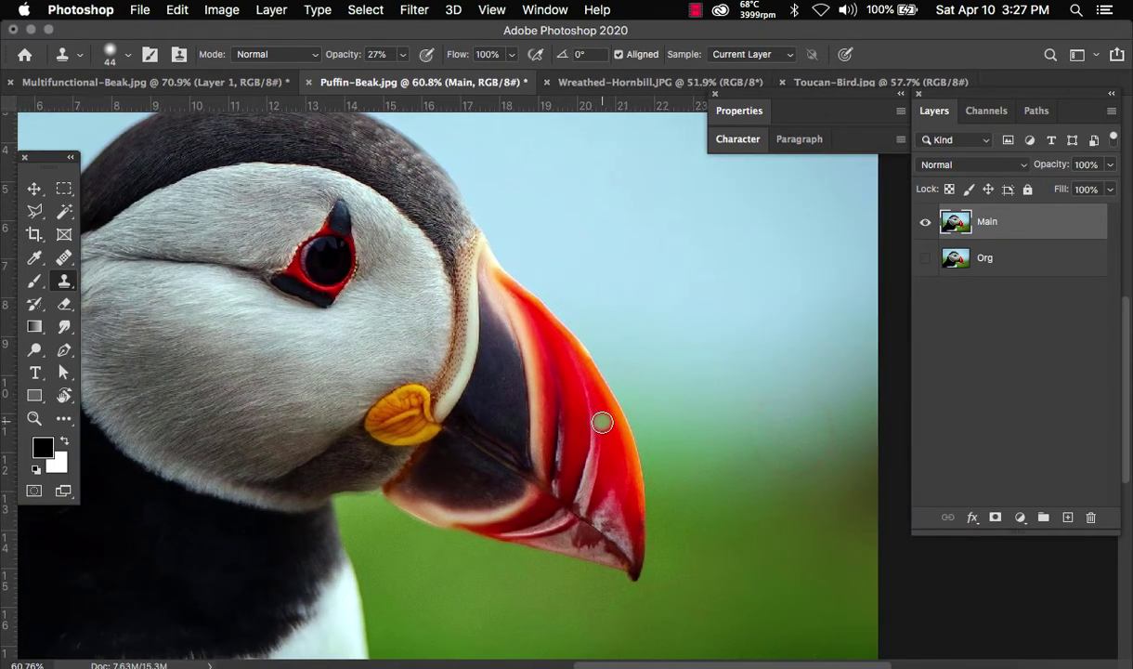
pyautogui.press('p')
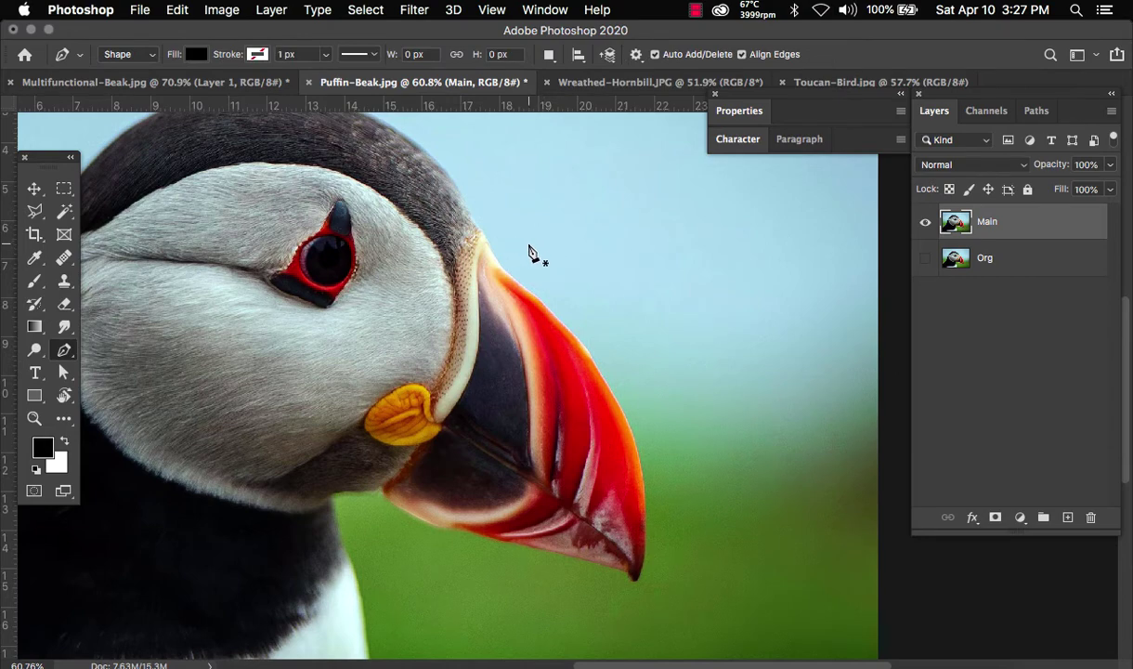
pyautogui.scroll(2, 472, 246)
pyautogui.moveTo(483, 226); pyautogui.dragTo(471, 229)
pyautogui.scroll(1, 470, 232)
pyautogui.scroll(3, 471, 237)
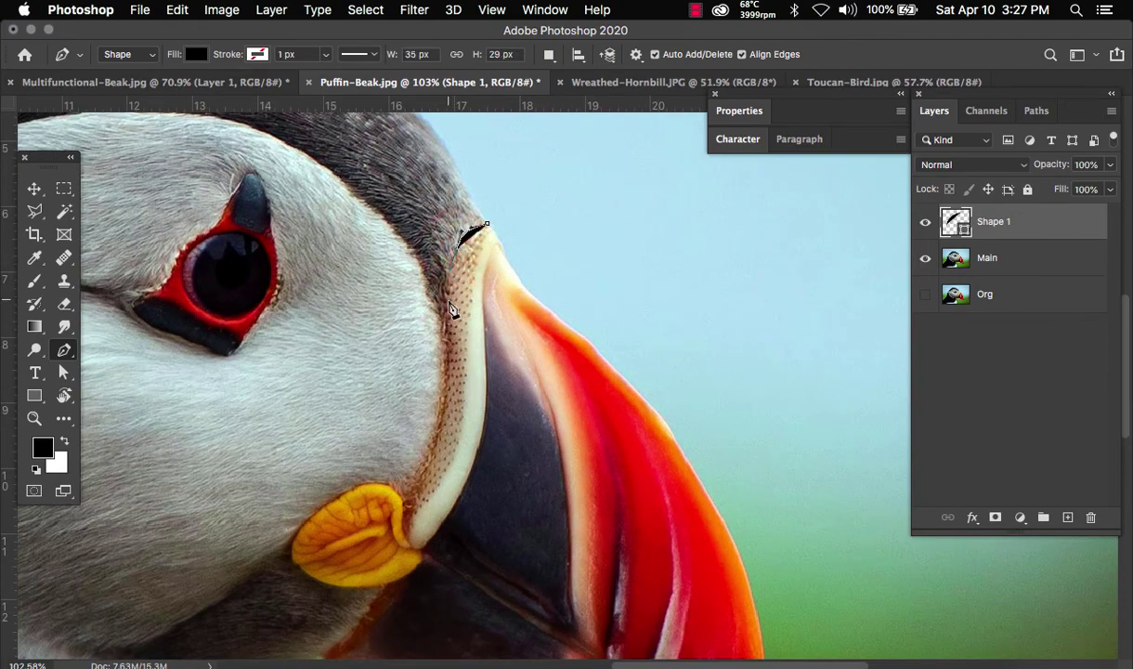
pyautogui.moveTo(446, 317); pyautogui.dragTo(442, 404)
pyautogui.moveTo(406, 501); pyautogui.dragTo(355, 484)
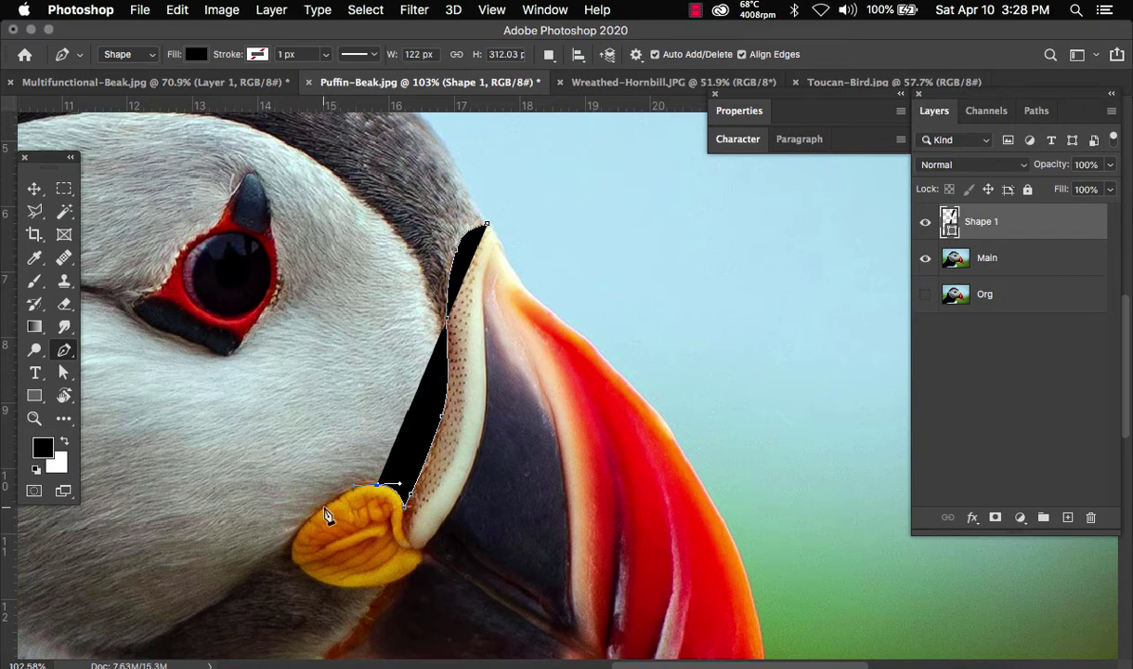
pyautogui.click(322, 508)
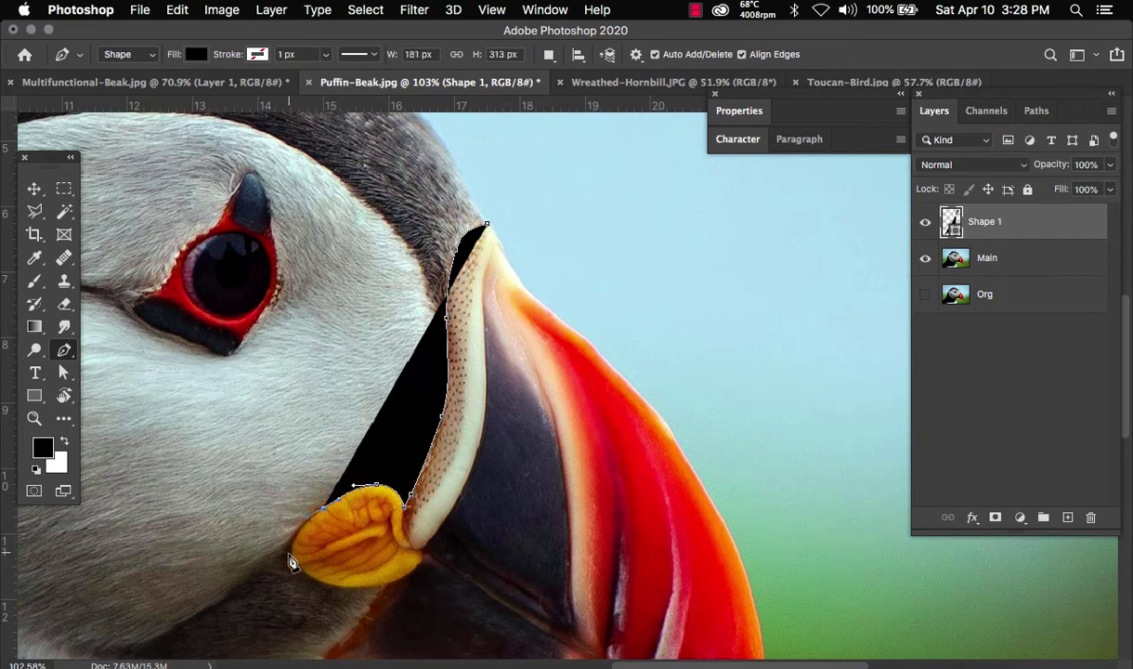
pyautogui.click(290, 556)
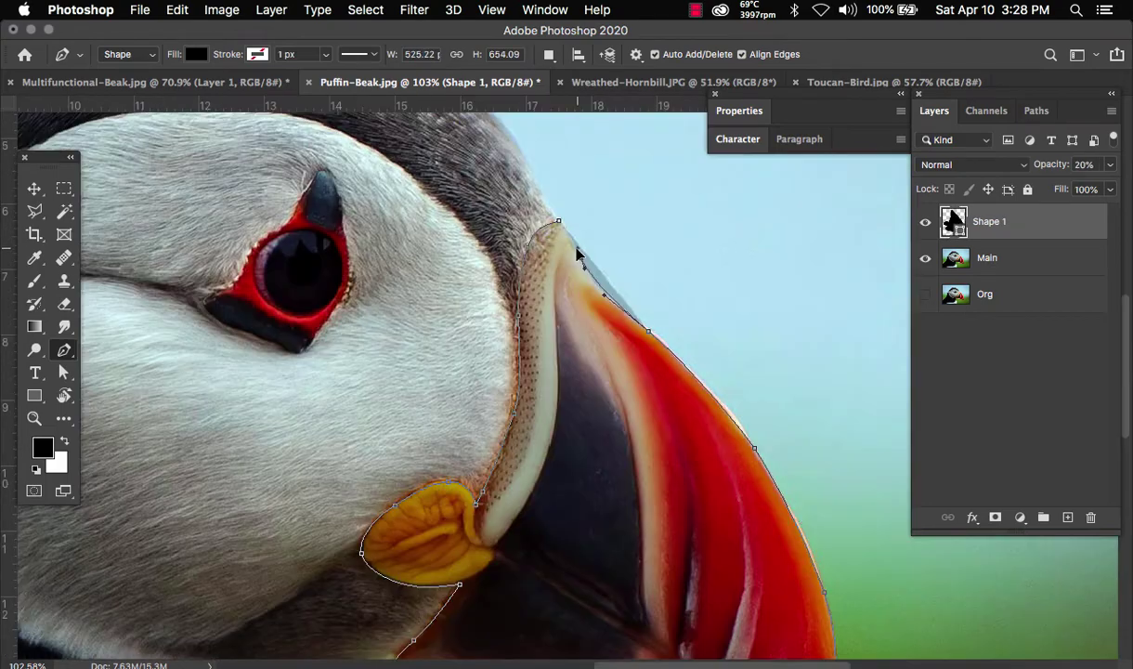
pyautogui.press('a')
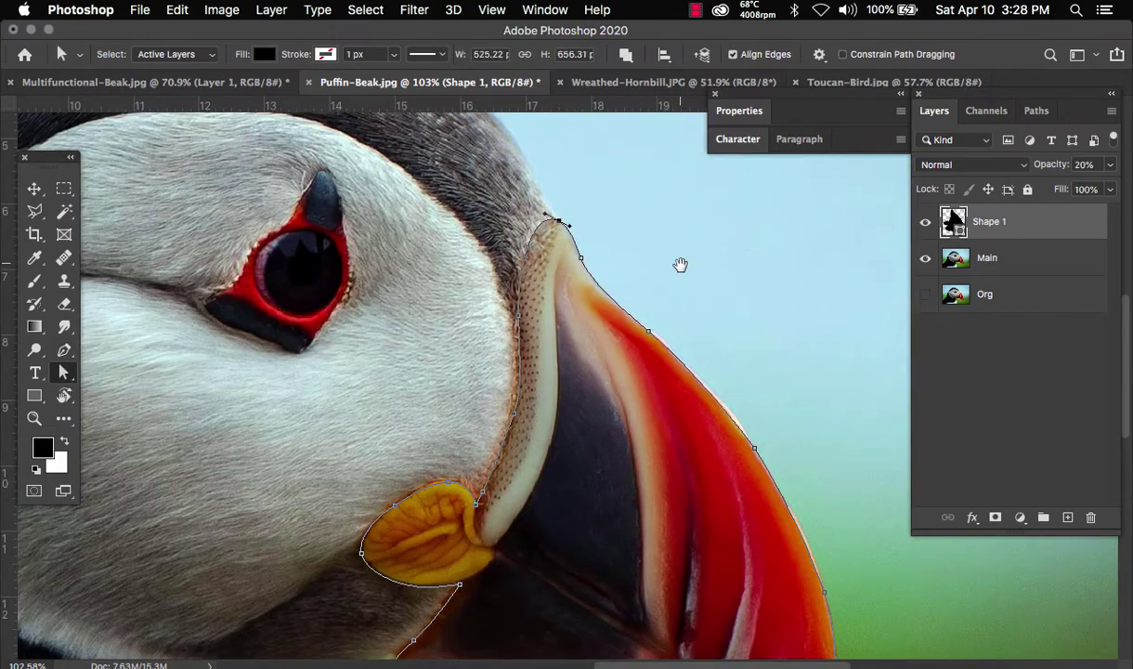
# Step: Load the beak shape's outline as a selection and hide the Shape 1 layer
pyautogui.moveTo(744, 418); pyautogui.dragTo(652, 301)
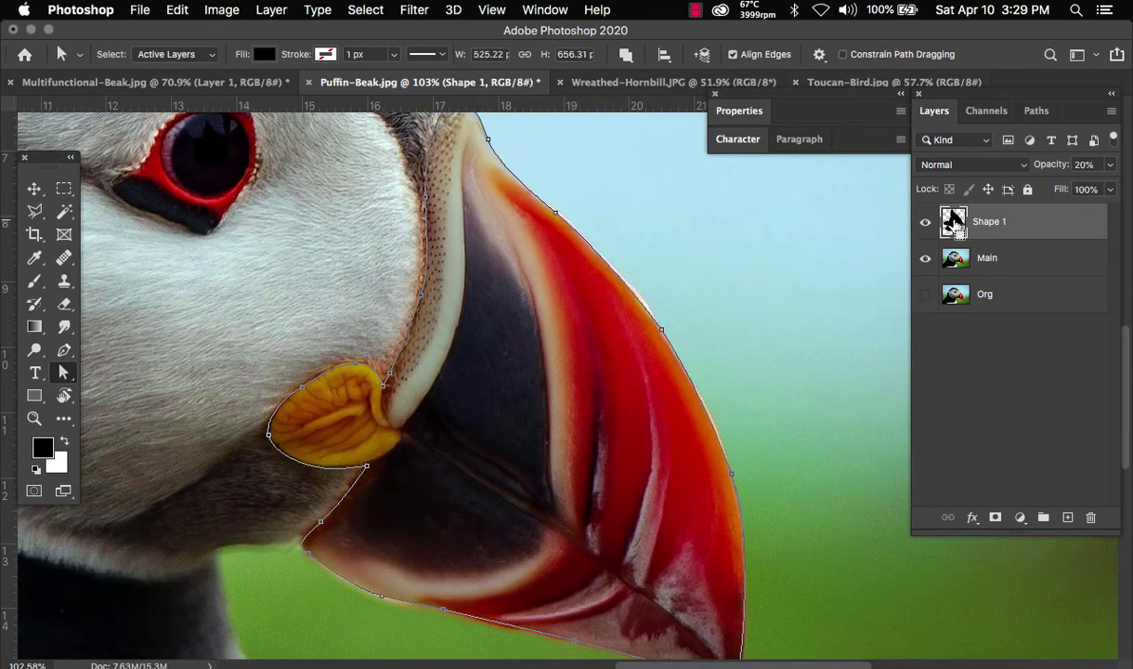
pyautogui.keyDown('super'); pyautogui.click(953, 220); pyautogui.keyUp('super')
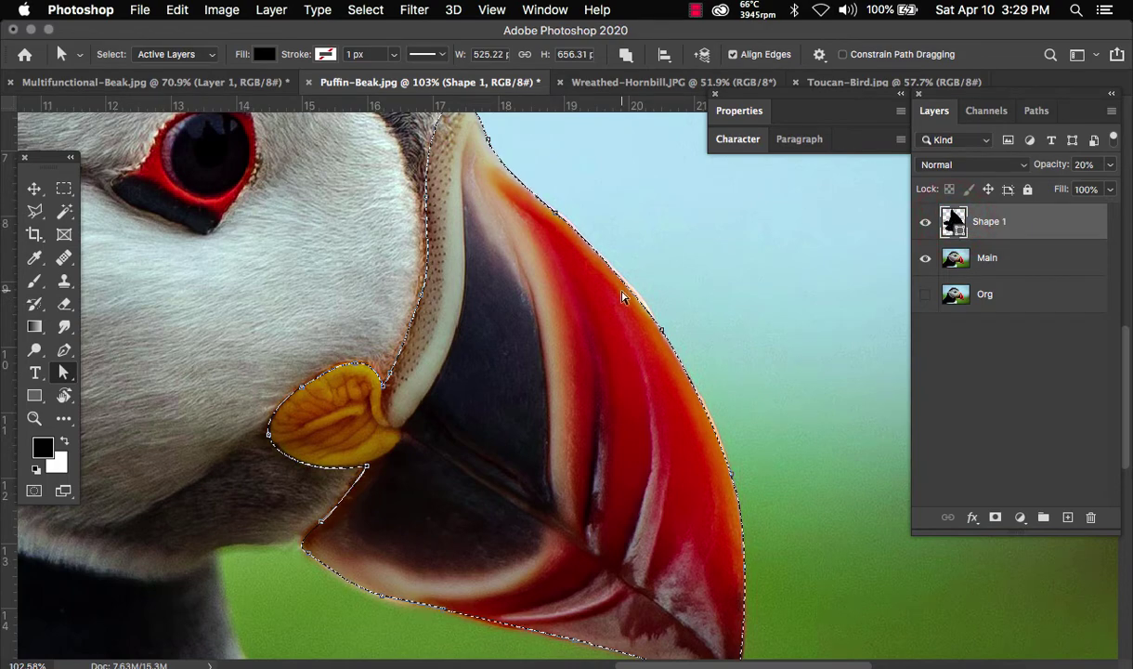
pyautogui.press('m')
pyautogui.click(925, 222)
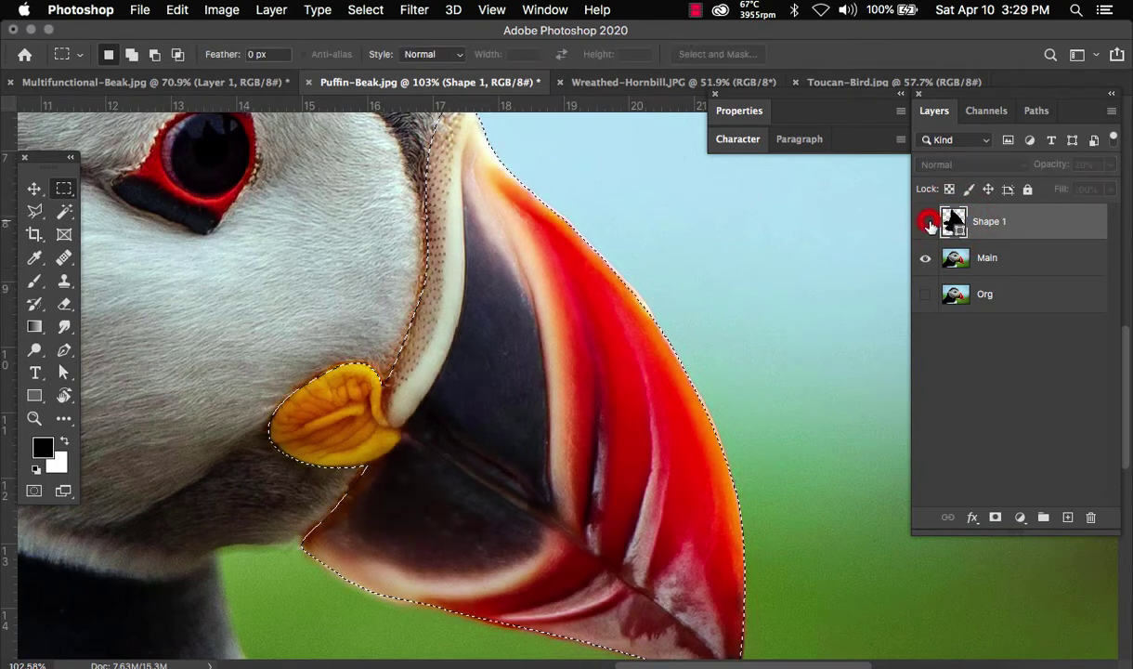
# Step: Copy the selected beak from the Main layer to its own layer and hide Main to isolate the cut-out
pyautogui.click(1003, 261)
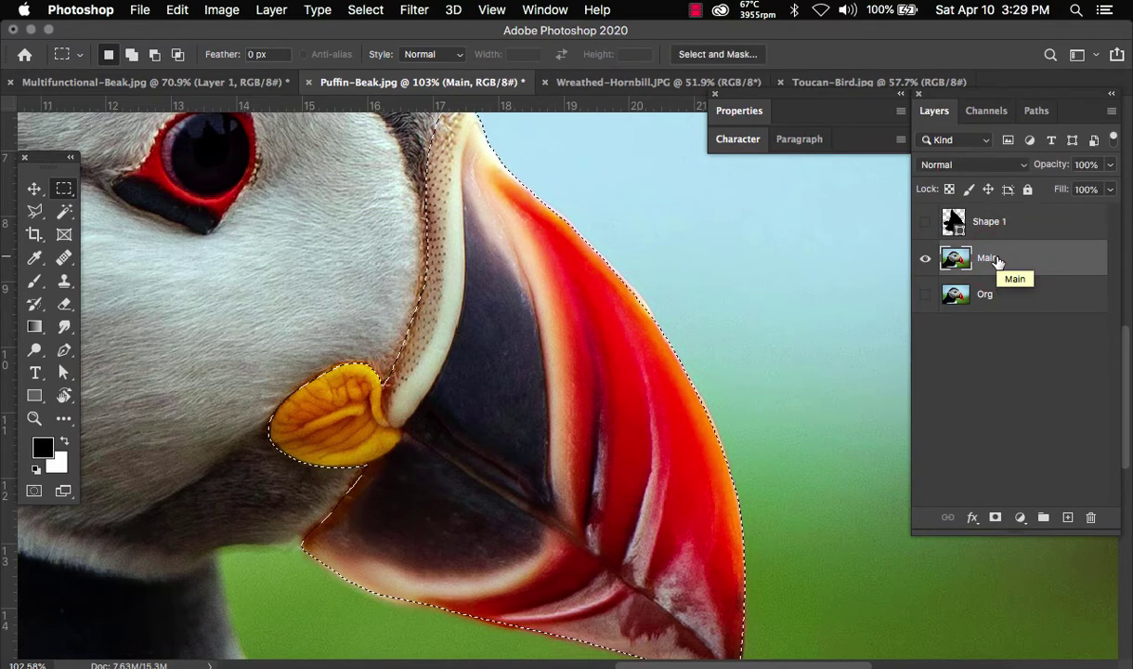
pyautogui.press('super+j')
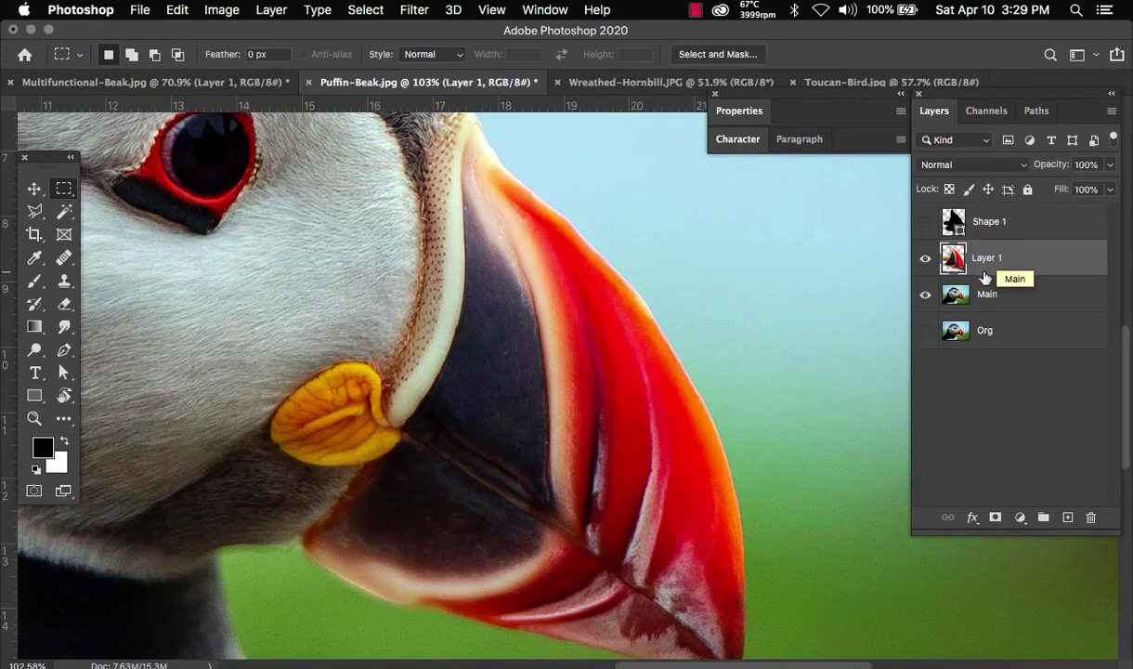
pyautogui.click(924, 295)
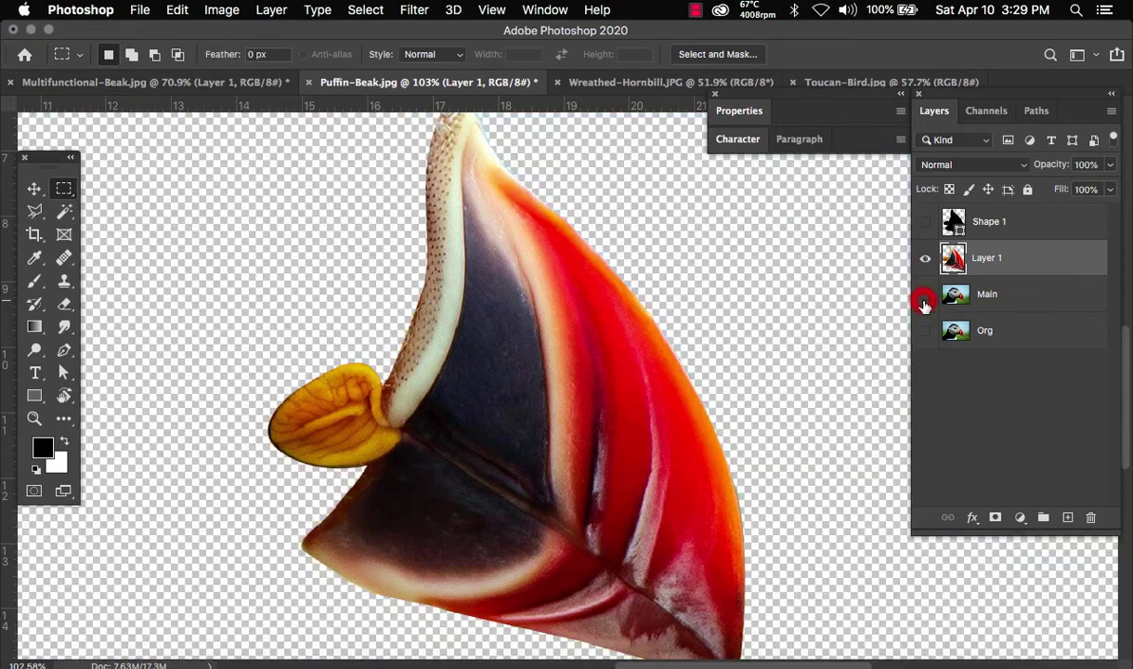
# Step: Try moving the cut-out puffin beak across the canvas and undo the move
pyautogui.press('v')
pyautogui.click(534, 381)
pyautogui.scroll(-8, 581, 377)
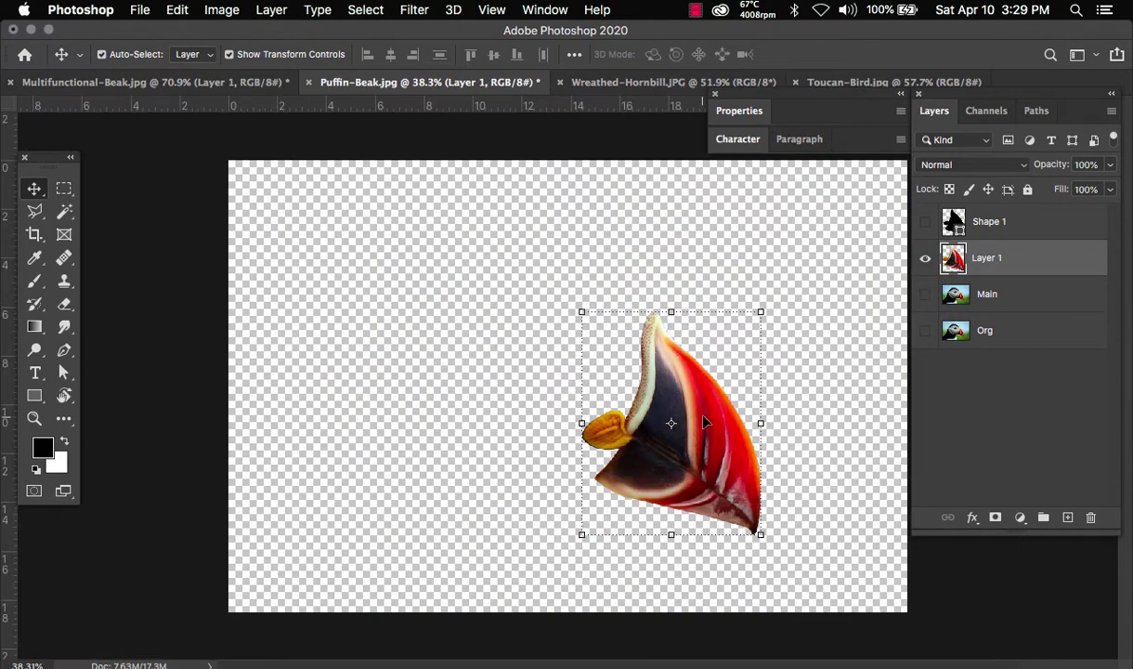
pyautogui.moveTo(724, 453); pyautogui.dragTo(446, 325)
pyautogui.press('super+z')
pyautogui.press('super+z')
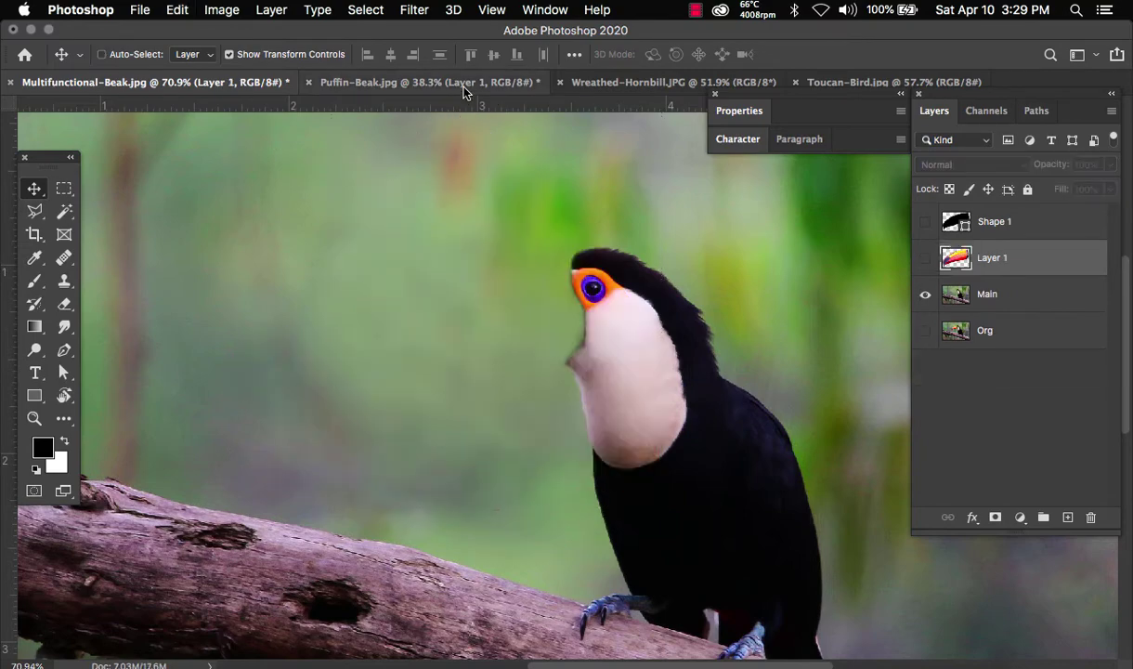
# Step: Duplicate the puffin beak layer from Puffin-Beak.jpg into the Multifunctional-Beak.jpg document as Layer 2
pyautogui.click(464, 84)
pyautogui.rightClick(988, 259)
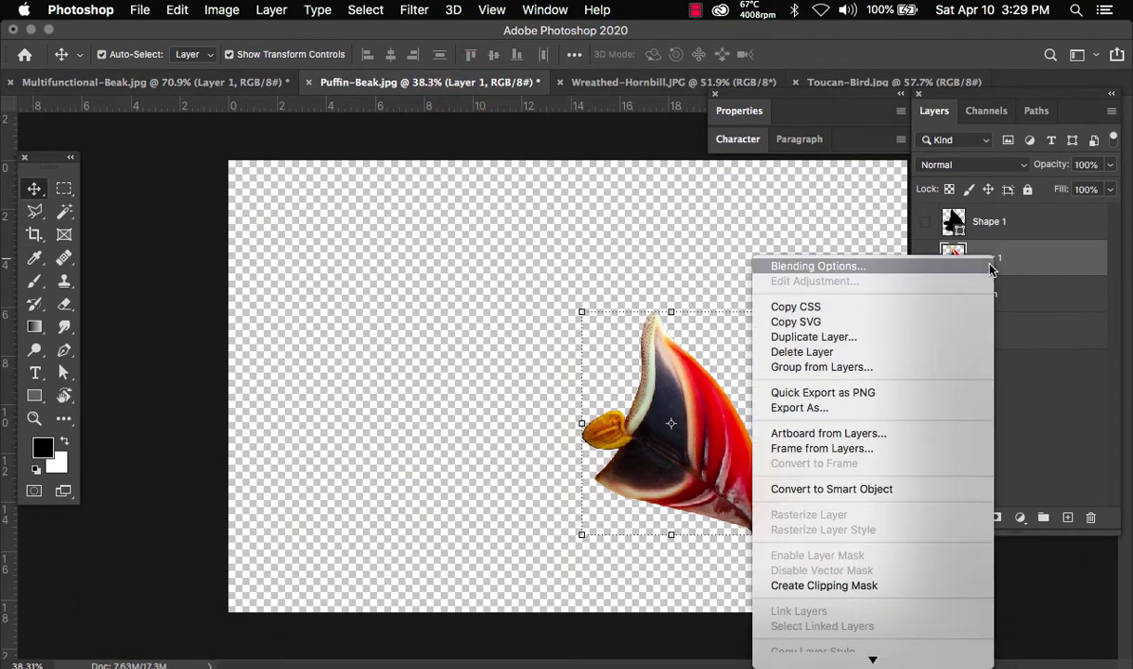
pyautogui.click(872, 337)
pyautogui.click(413, 474)
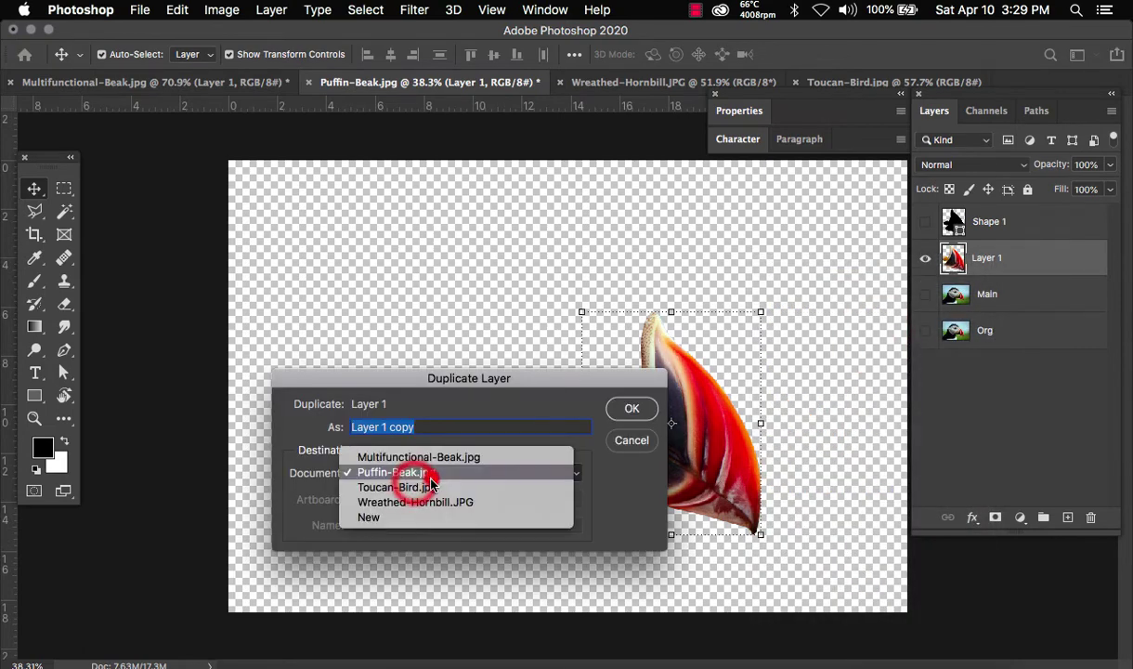
pyautogui.click(493, 459)
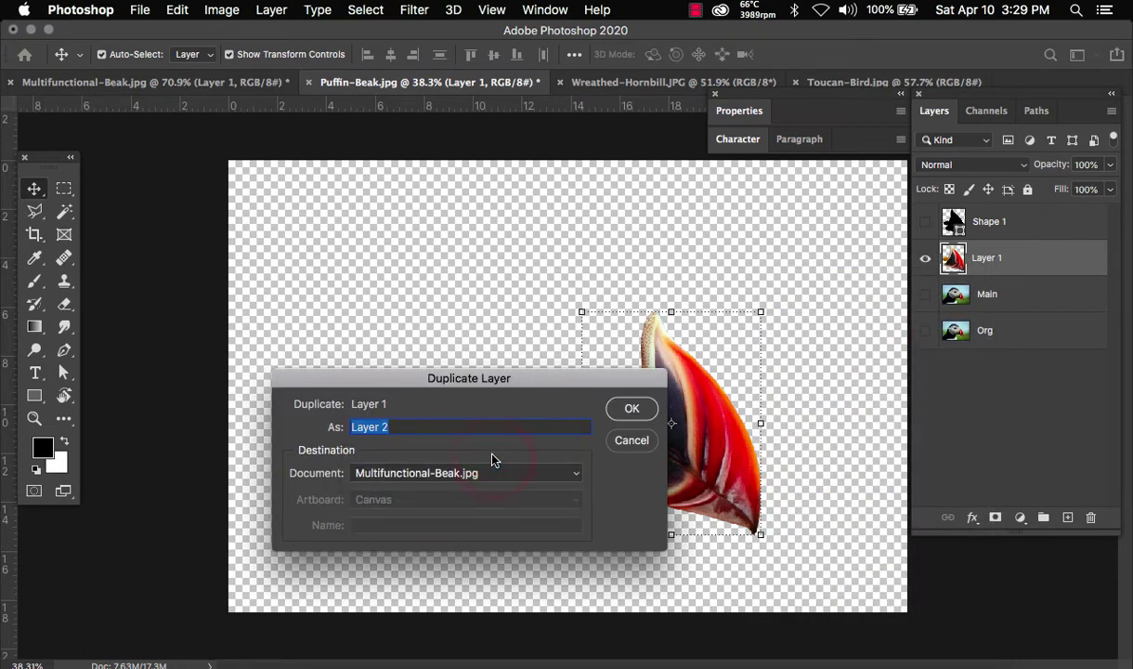
pyautogui.click(633, 410)
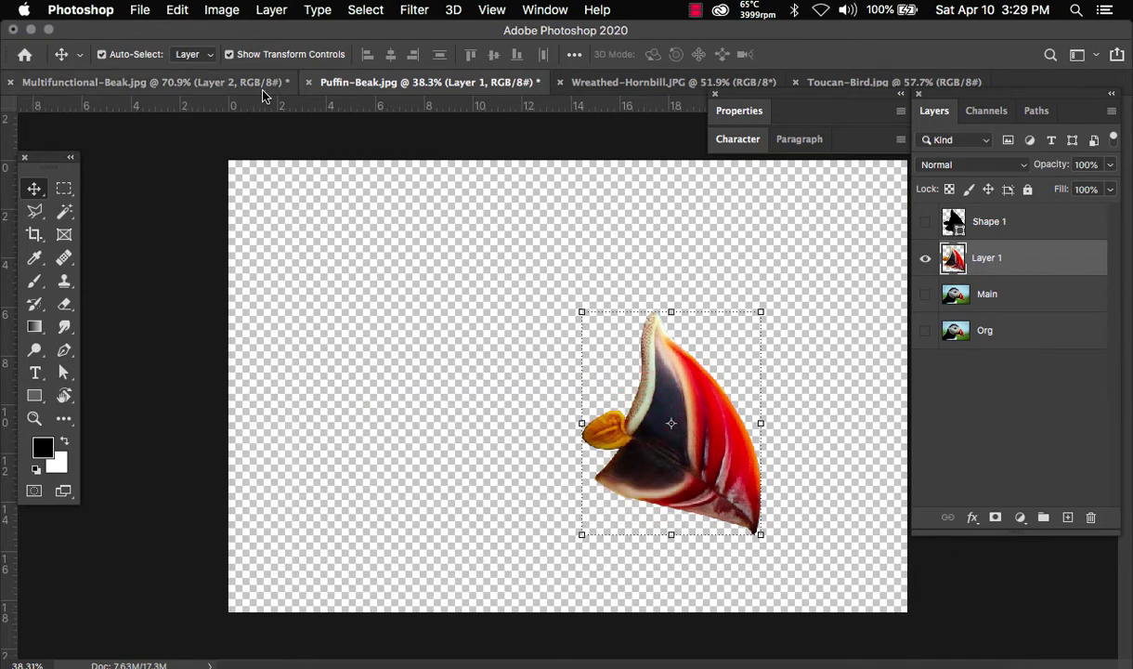
# Step: In Multifunctional-Beak.jpg, flip the puffin beak horizontally and move it in front of the toucan's face
pyautogui.click(249, 85)
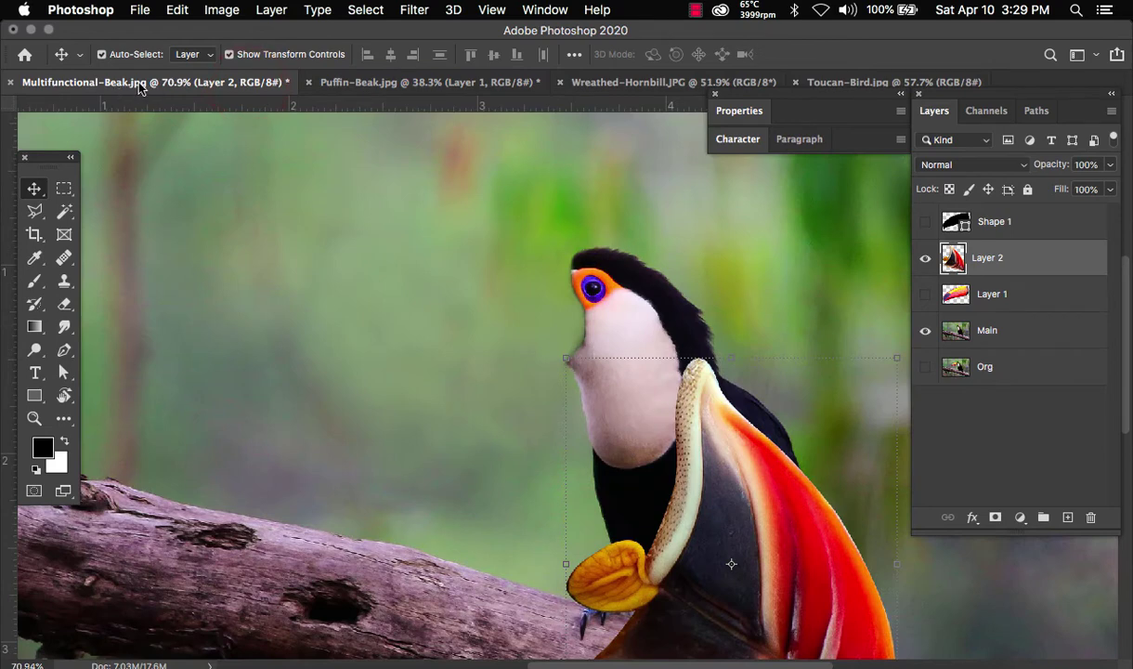
pyautogui.moveTo(687, 444); pyautogui.dragTo(470, 303)
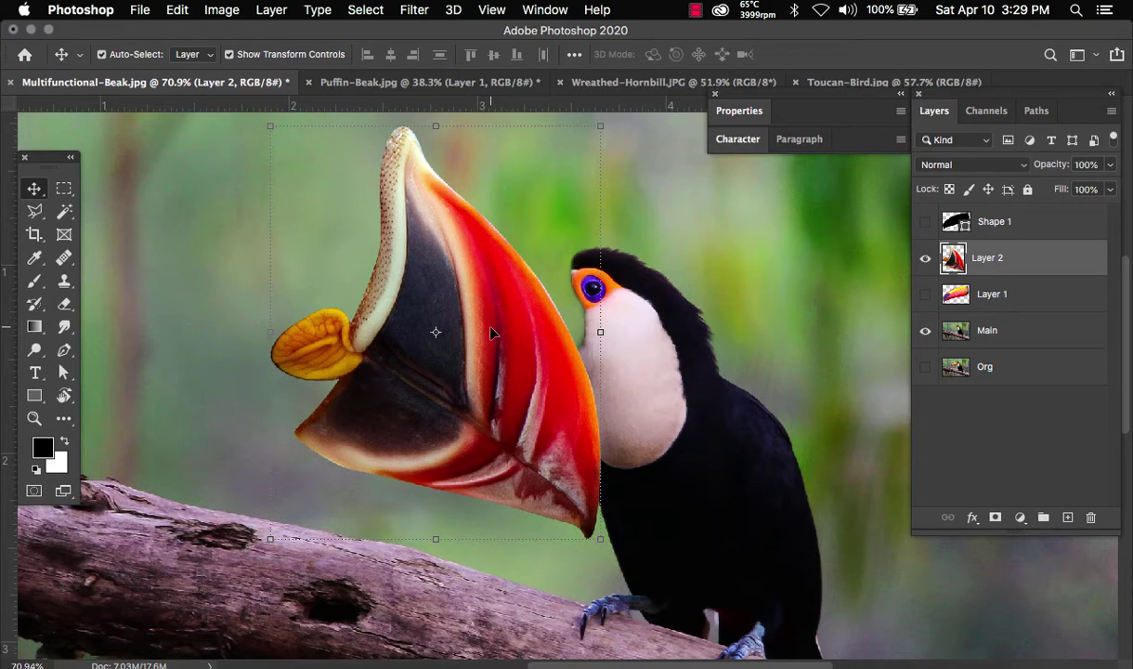
pyautogui.click(177, 11)
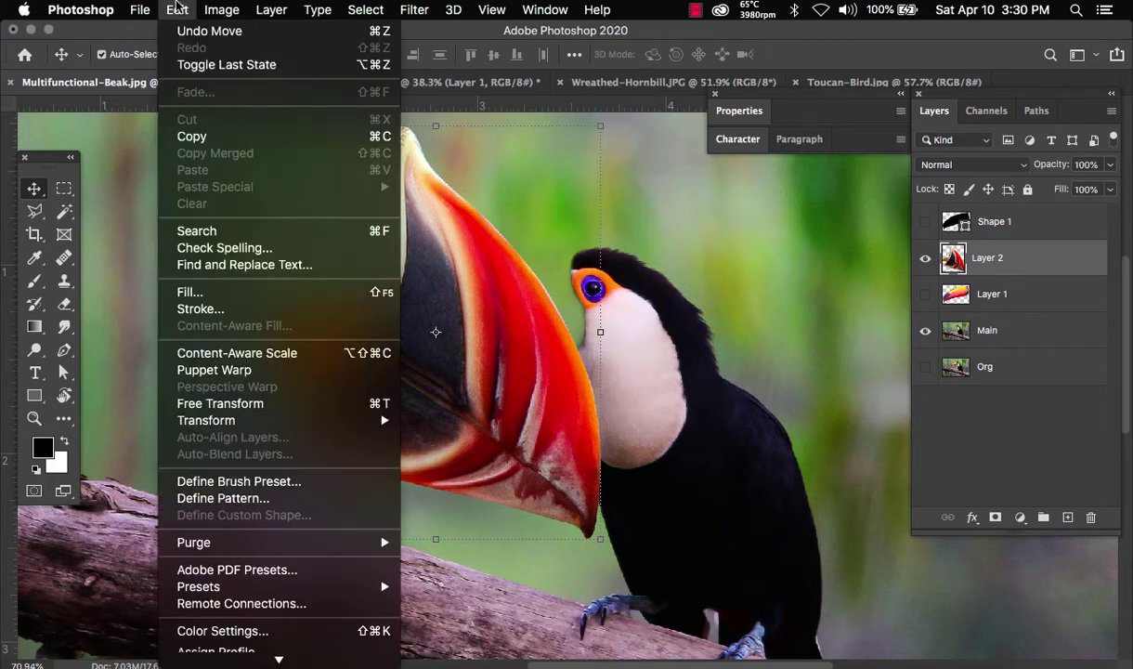
pyautogui.moveTo(268, 427)
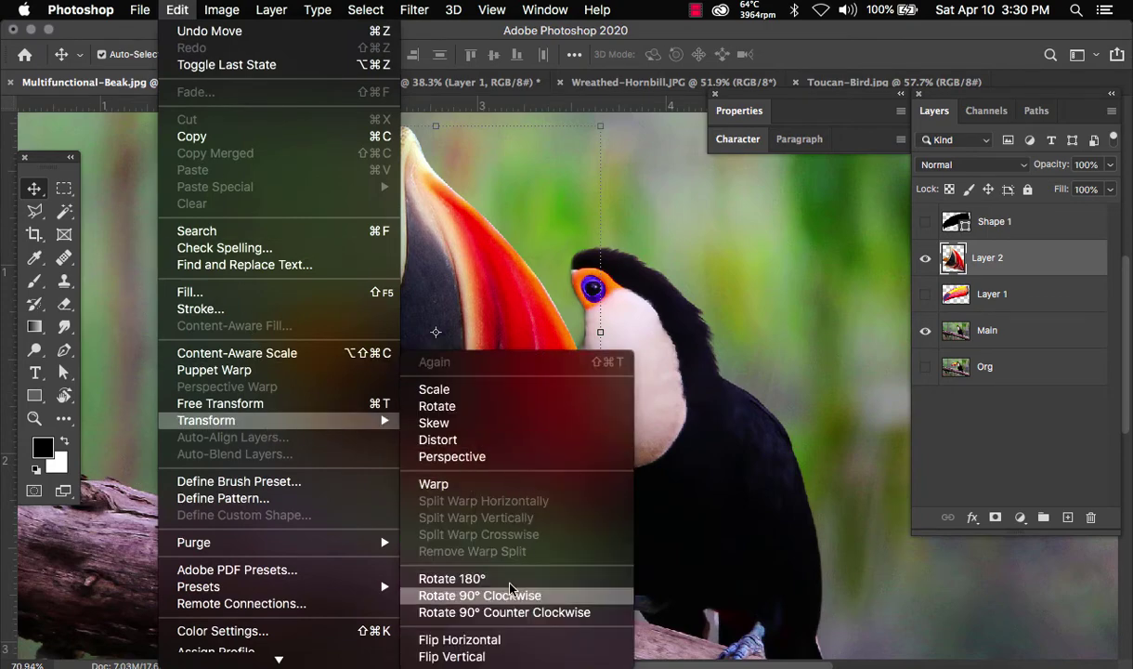
pyautogui.click(500, 641)
pyautogui.moveTo(414, 395); pyautogui.dragTo(455, 409)
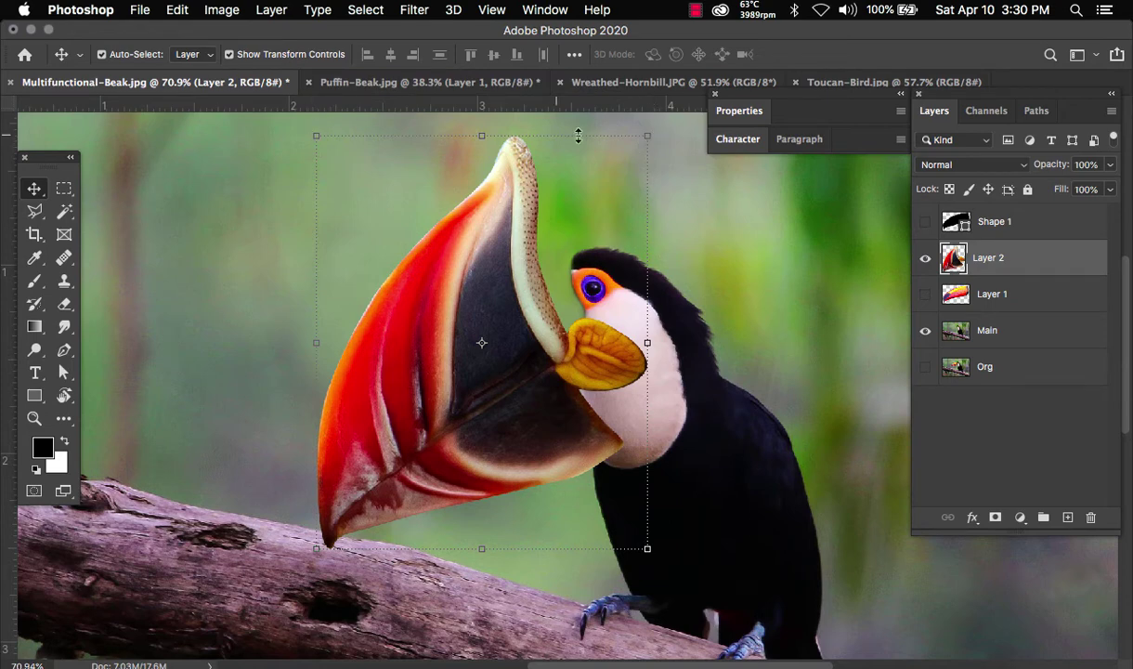
# Step: Scale the puffin beak proportionally to about 36% and move it against the toucan's face
pyautogui.click(648, 135)
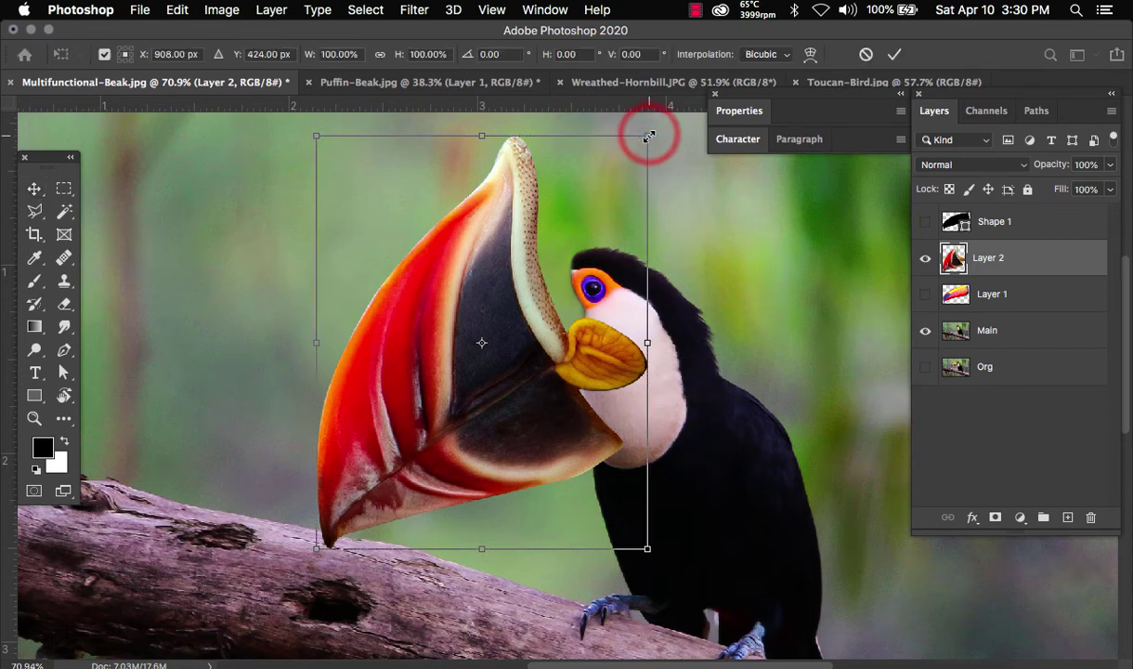
pyautogui.moveTo(652, 134); pyautogui.dragTo(449, 411)
pyautogui.moveTo(384, 518); pyautogui.dragTo(544, 368)
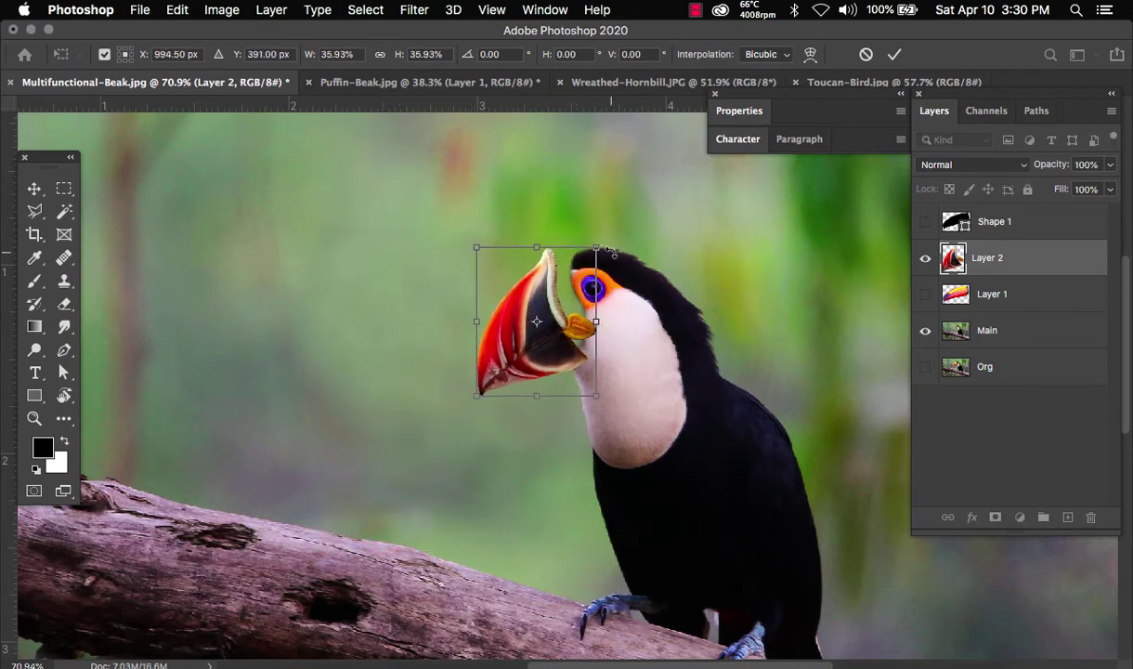
# Step: Refine the beak's fit by scaling it to about 31.5%, rotating it about 19.4°, and aligning it with the toucan's forehead
pyautogui.scroll(5, 613, 260)
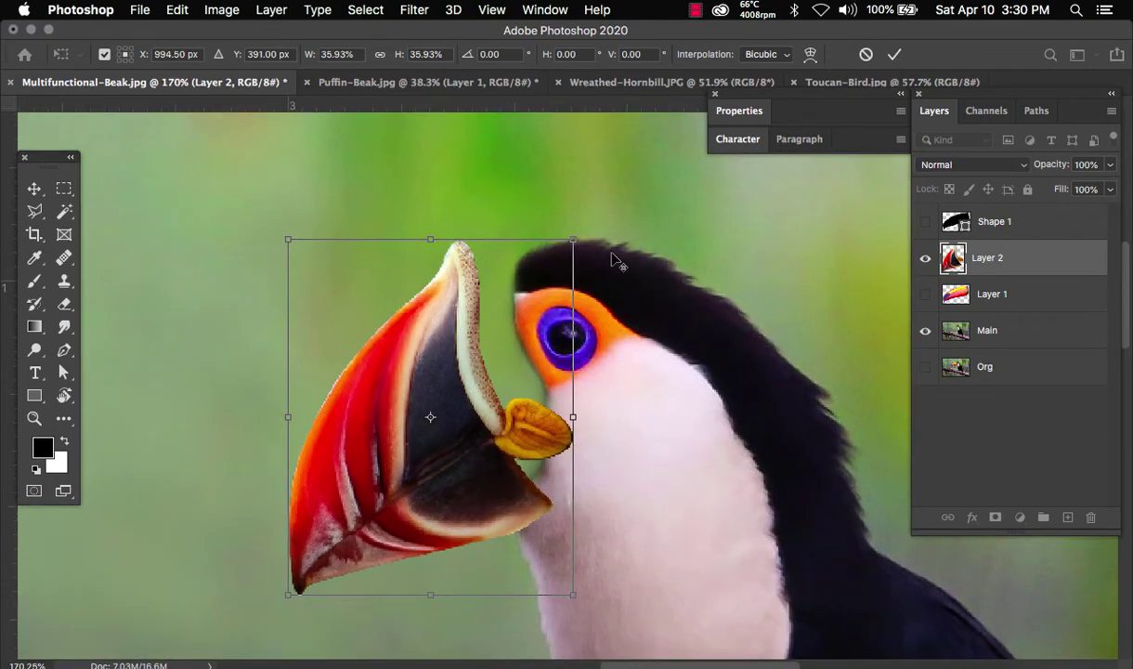
pyautogui.moveTo(288, 593); pyautogui.dragTo(278, 522)
pyautogui.moveTo(388, 452); pyautogui.dragTo(428, 458)
pyautogui.moveTo(506, 612); pyautogui.dragTo(494, 600)
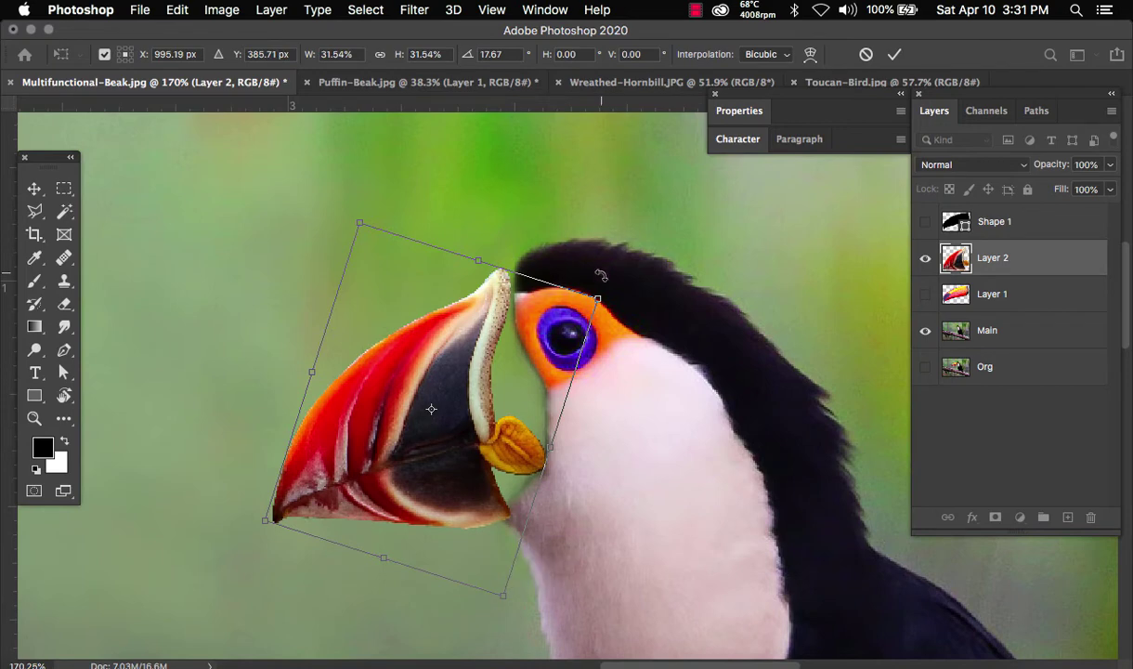
pyautogui.moveTo(602, 279); pyautogui.dragTo(607, 284)
pyautogui.moveTo(464, 370); pyautogui.dragTo(467, 372)
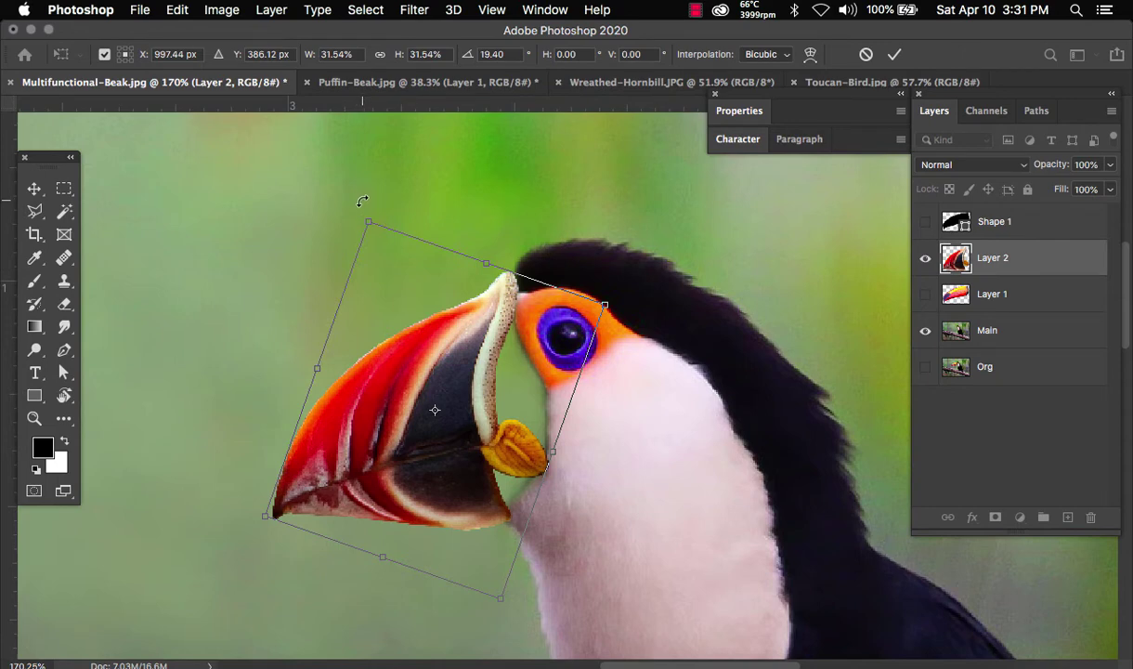
pyautogui.press('Return')
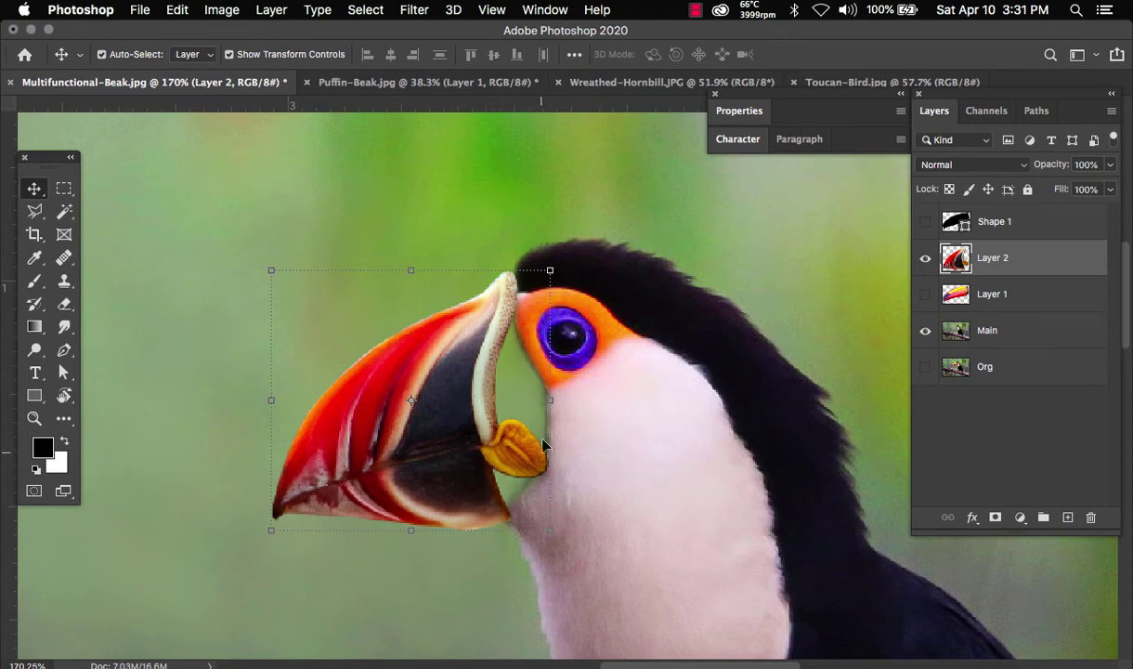
# Step: Warp the back edge of the puffin beak so it curves around the toucan's eye and closes the gap to the face
pyautogui.click(177, 9)
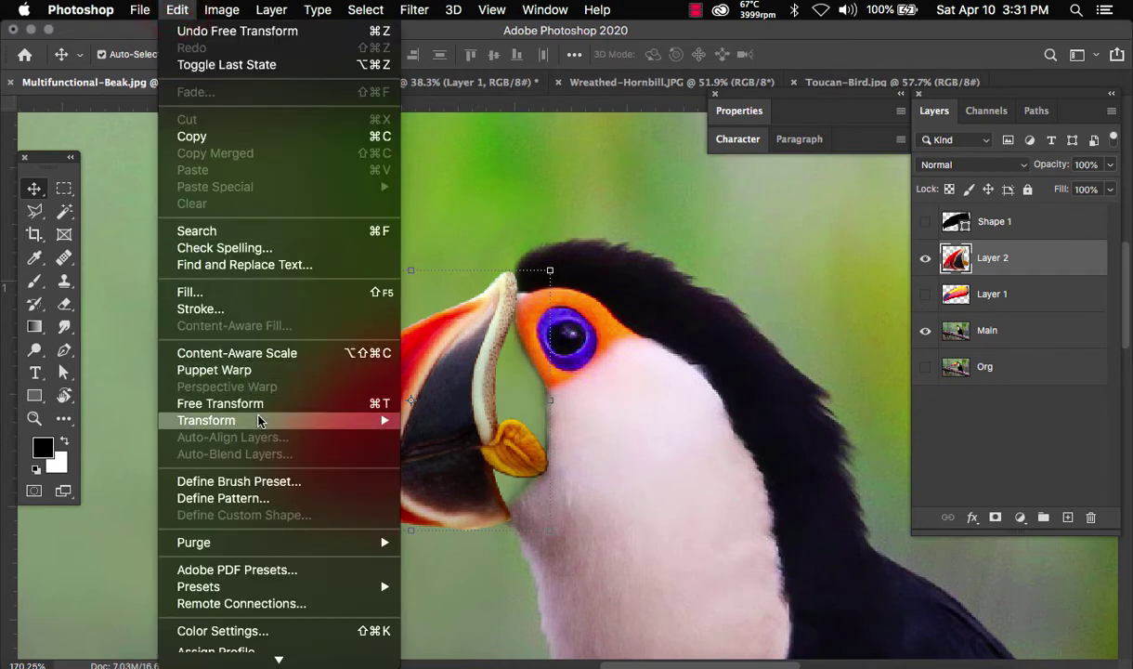
pyautogui.moveTo(275, 425)
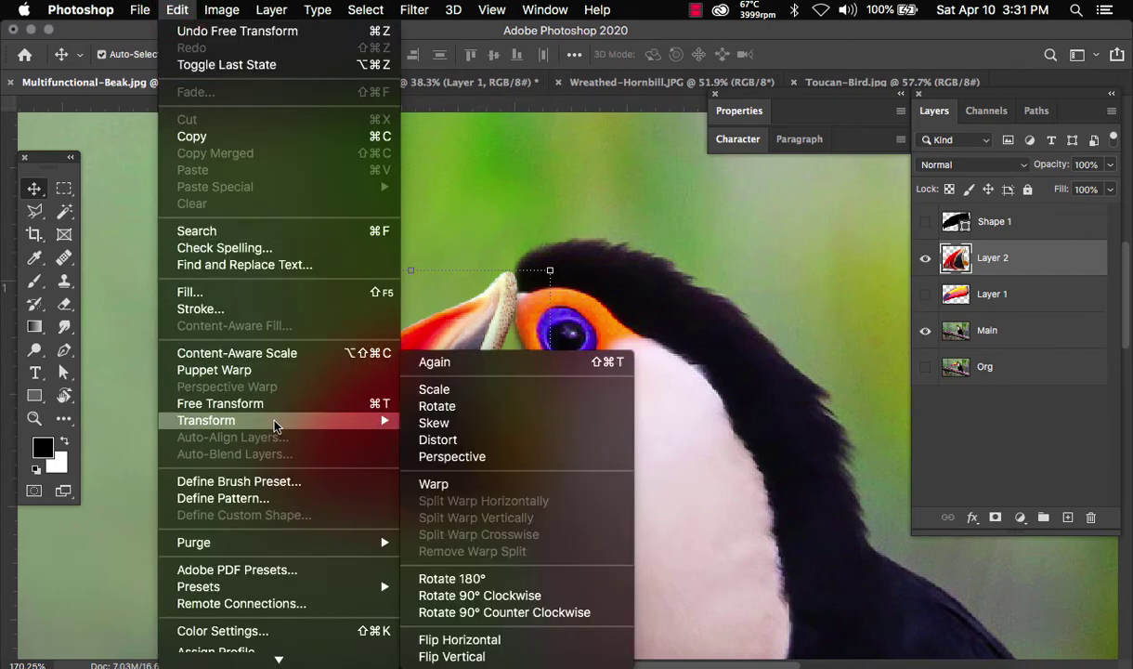
pyautogui.click(556, 496)
pyautogui.moveTo(506, 418); pyautogui.dragTo(569, 420)
pyautogui.moveTo(602, 359); pyautogui.dragTo(543, 405)
pyautogui.moveTo(550, 538); pyautogui.dragTo(519, 537)
pyautogui.moveTo(645, 439); pyautogui.dragTo(717, 461)
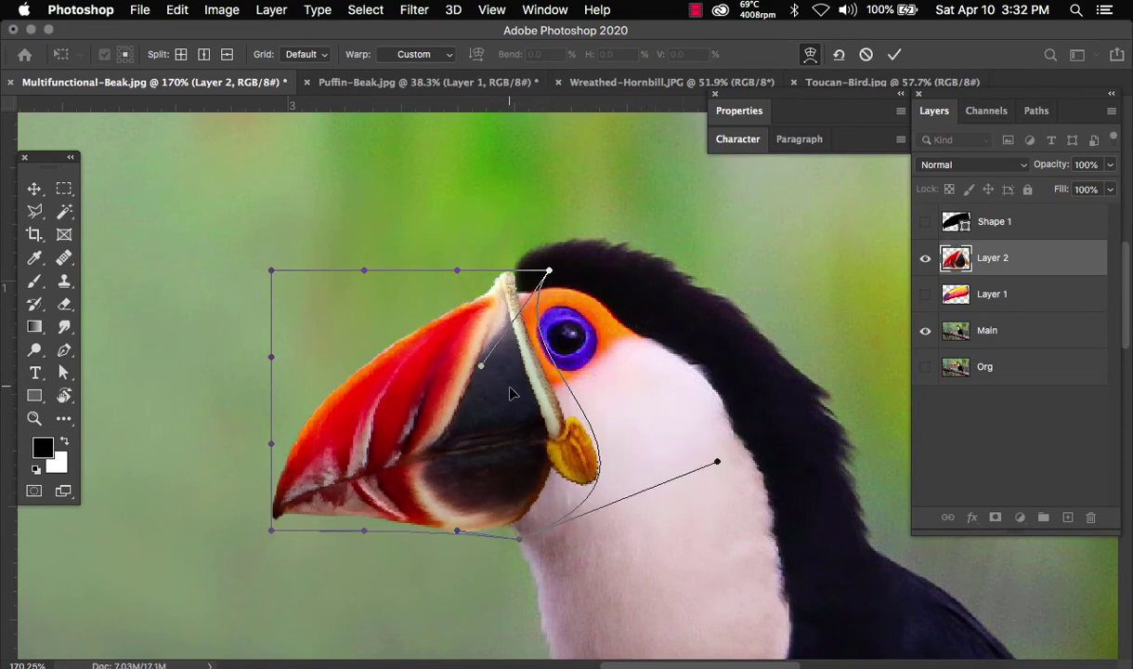
pyautogui.moveTo(511, 392); pyautogui.dragTo(566, 418)
pyautogui.press('Return')
pyautogui.scroll(-5, 576, 399)
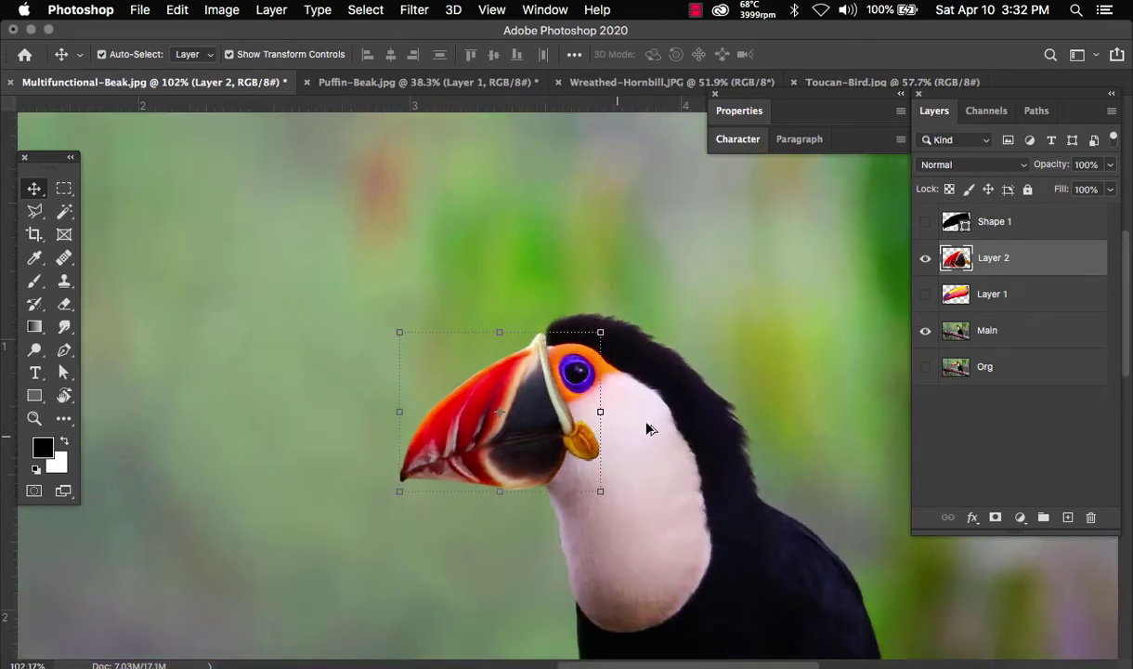
# Step: Compare the puffin and toucan beaks on the whole bird by switching the visibility of their layers
pyautogui.scroll(-3, 698, 429)
pyautogui.moveTo(723, 481); pyautogui.dragTo(606, 386)
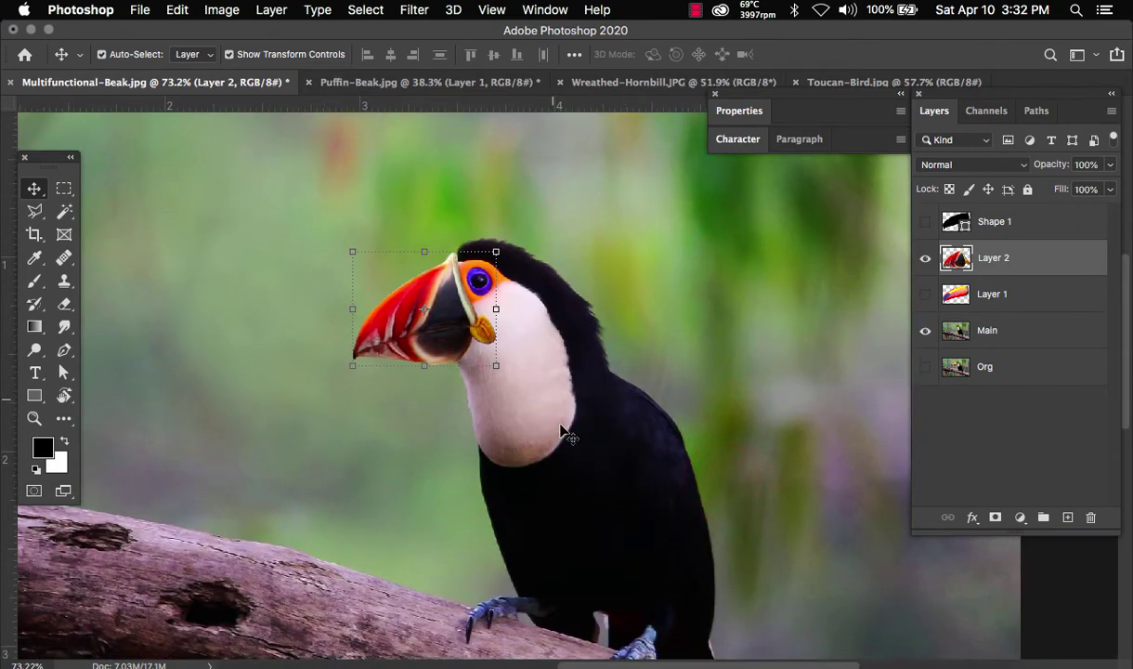
pyautogui.click(590, 261)
pyautogui.press('super+minus')
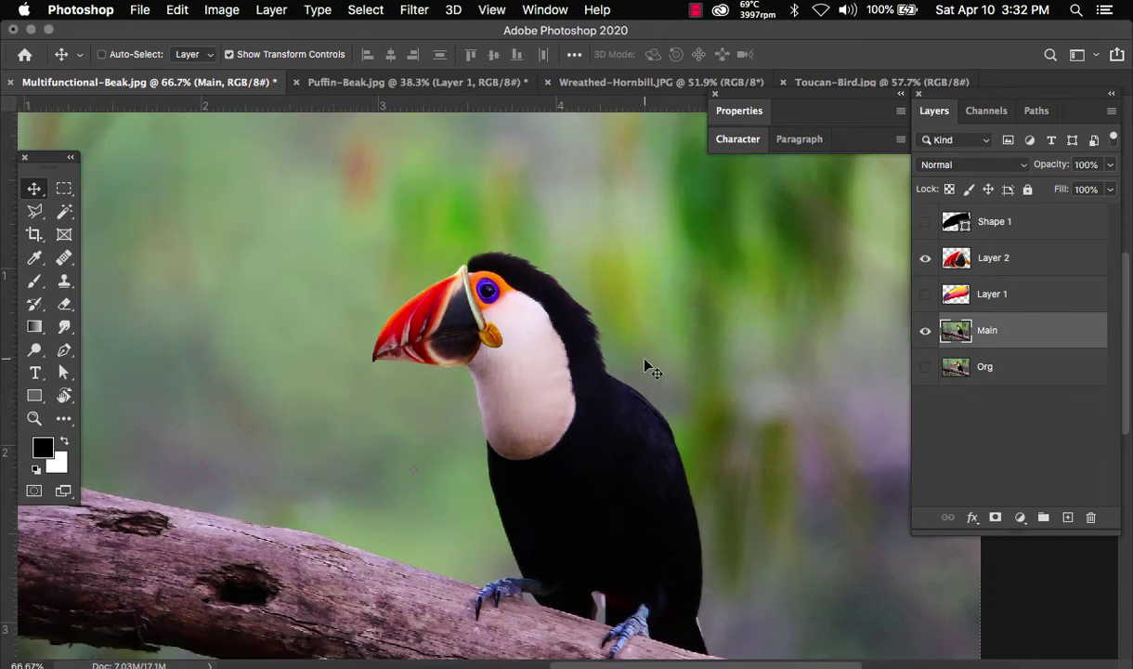
pyautogui.press('super+0')
pyautogui.click(925, 294)
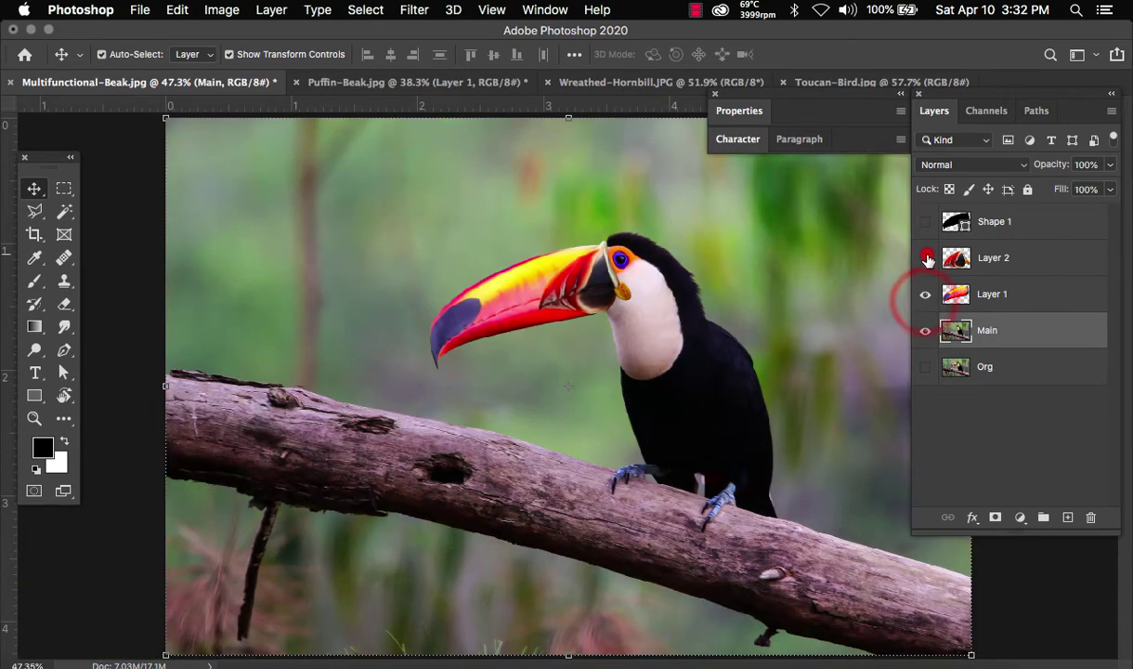
pyautogui.click(925, 257)
pyautogui.click(925, 293)
pyautogui.click(925, 257)
# Step: Rename the puffin beak layer as Puffin and the toucan beak layer as Toucan
pyautogui.doubleClick(993, 257)
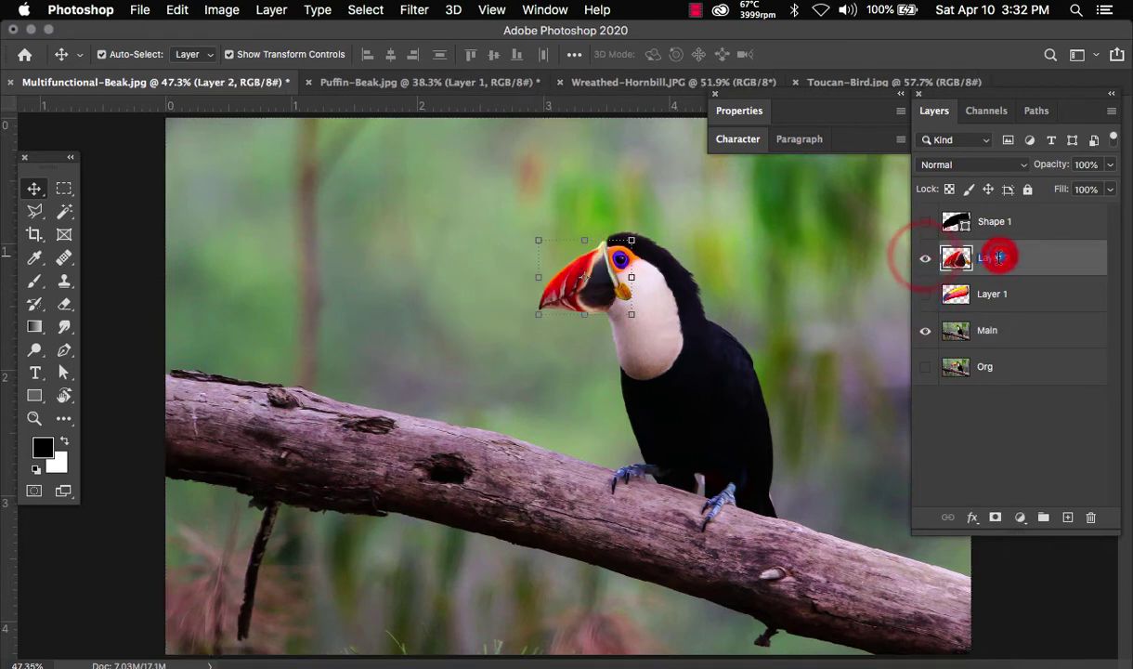
pyautogui.write('Puffin')
pyautogui.press('Return')
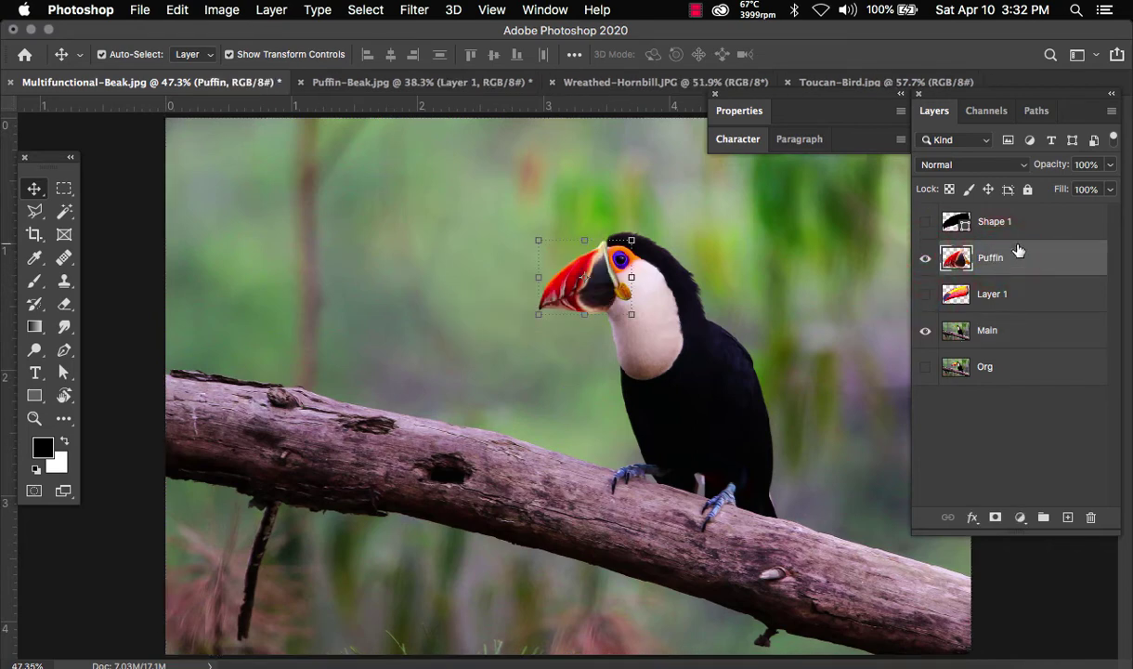
pyautogui.doubleClick(998, 295)
pyautogui.write('Toucan')
pyautogui.press('Return')
# Step: Delete the Shape 1 layer and hide both the Puffin and Toucan beak layers
pyautogui.click(998, 222)
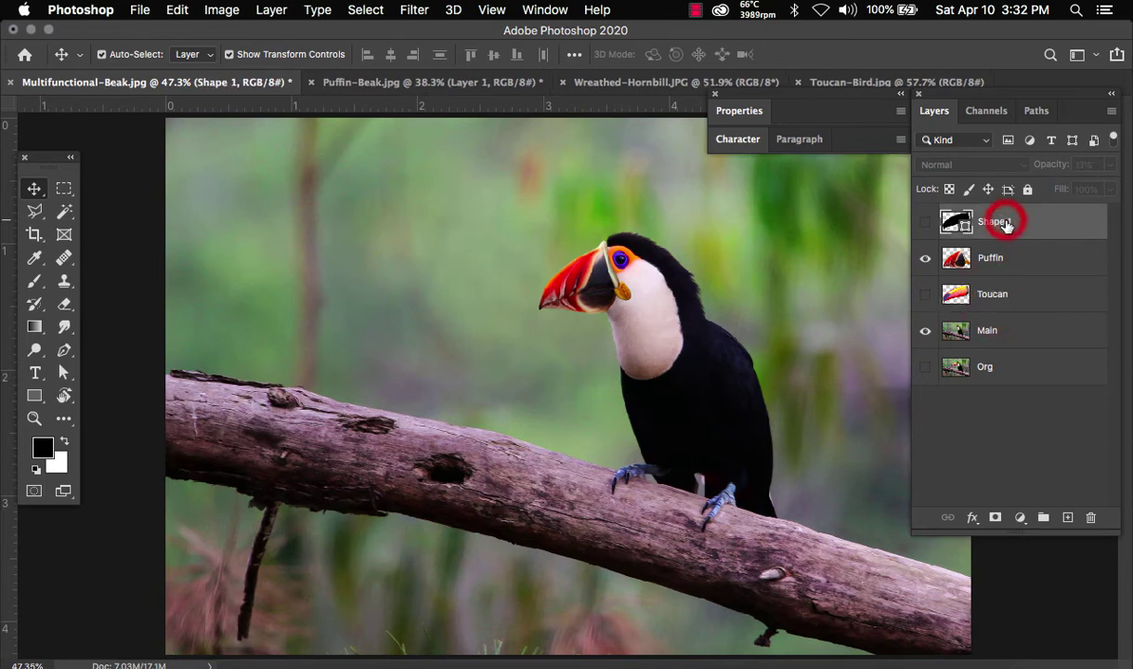
pyautogui.press('BackSpace')
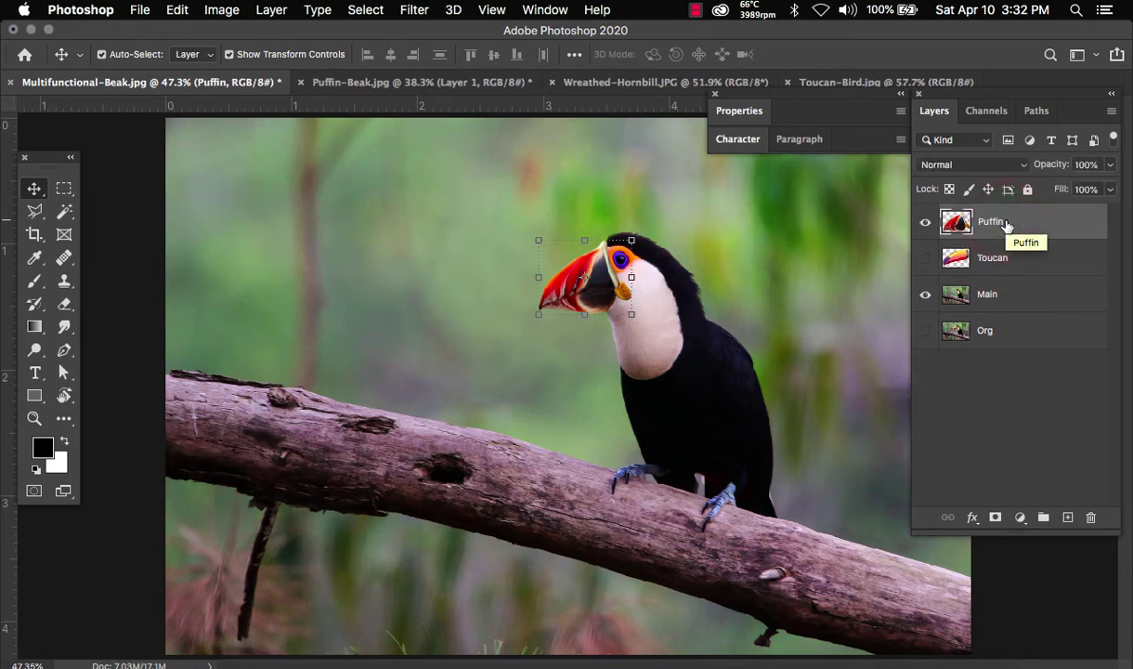
pyautogui.click(871, 279)
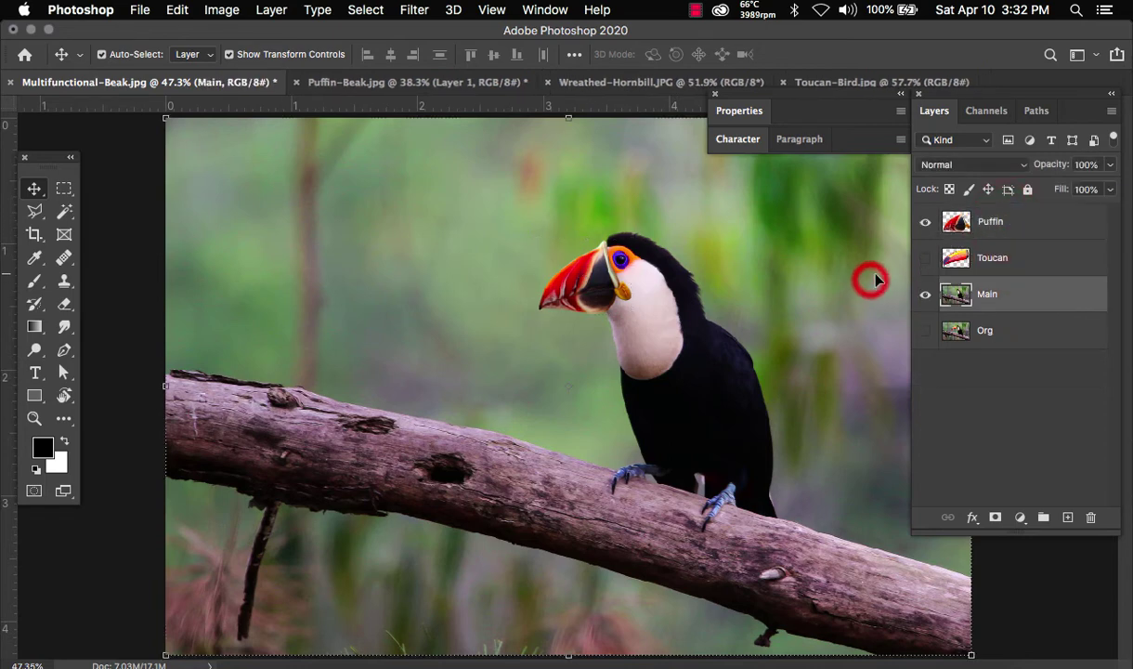
pyautogui.click(925, 222)
pyautogui.click(925, 258)
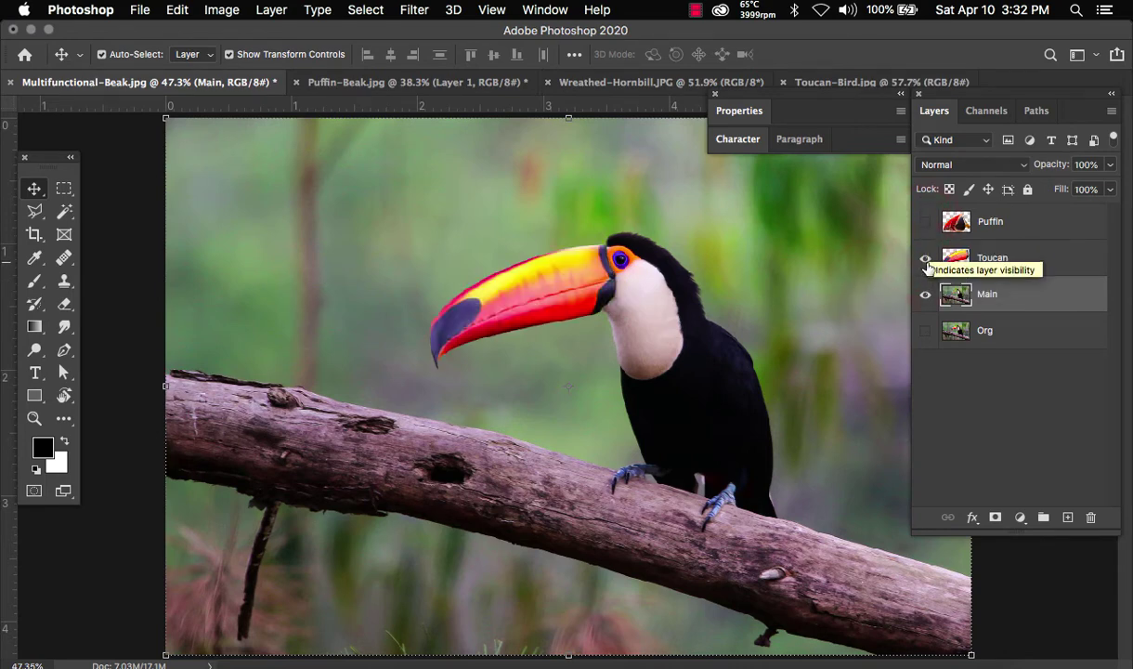
pyautogui.click(925, 258)
# Step: In Wreathed-Hornbill.JPG, convert the locked background to a regular layer and duplicate it
pyautogui.click(609, 84)
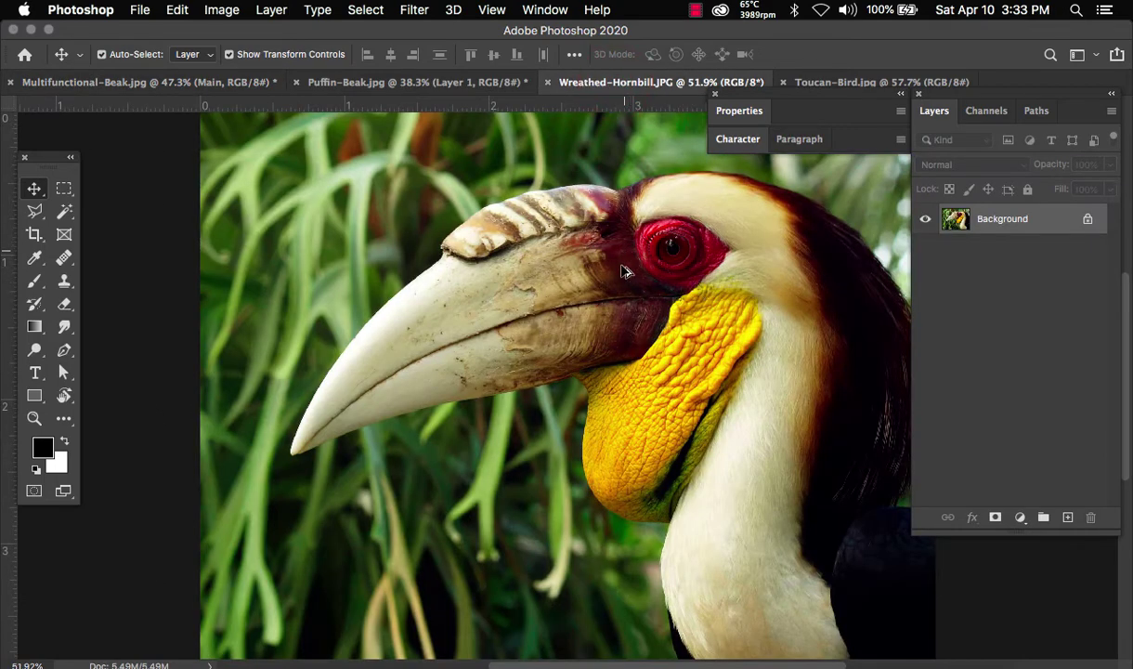
pyautogui.doubleClick(1010, 219)
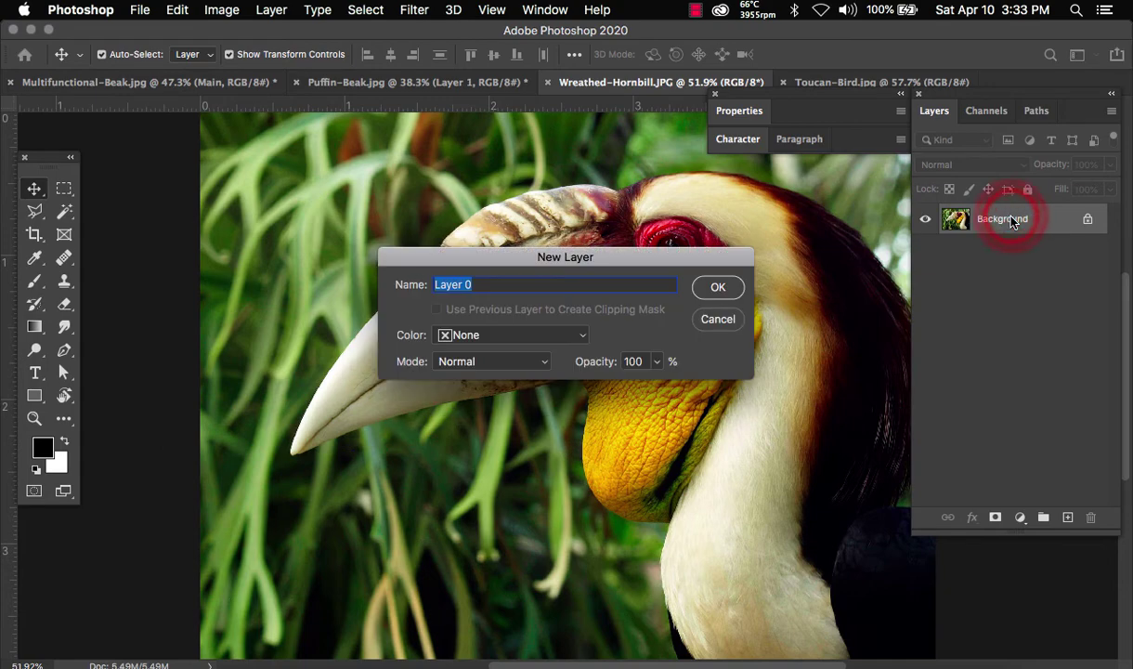
pyautogui.press('Return')
pyautogui.press('super+j')
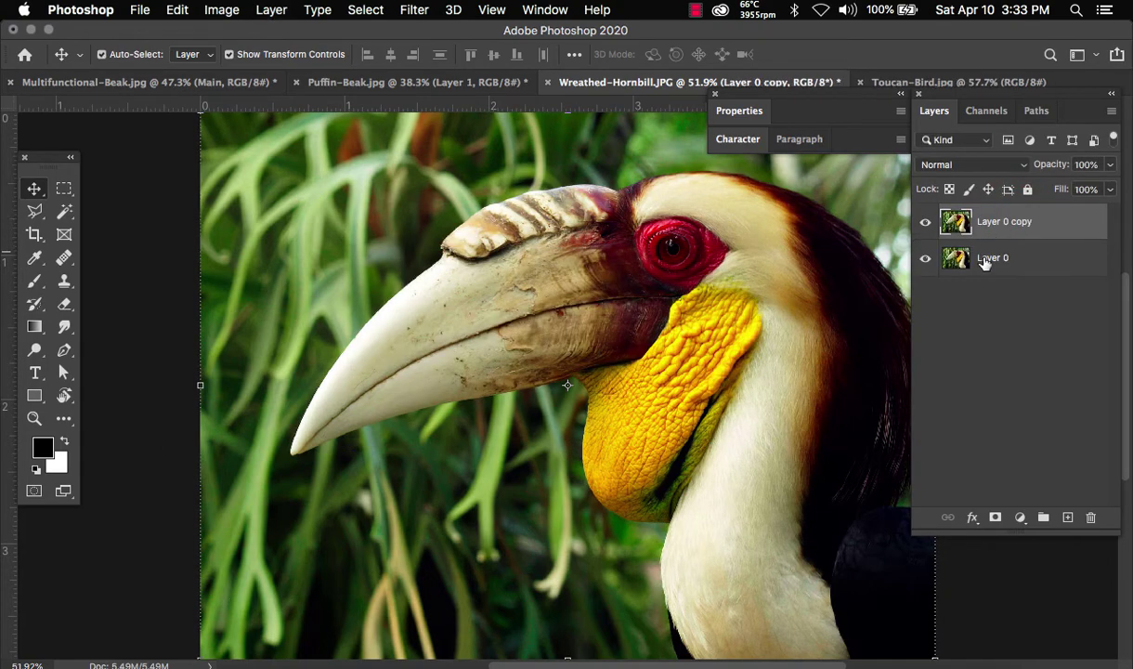
# Step: Rename the lower layer as Org and hide it, and rename the duplicate as Main
pyautogui.doubleClick(993, 257)
pyautogui.write('O')
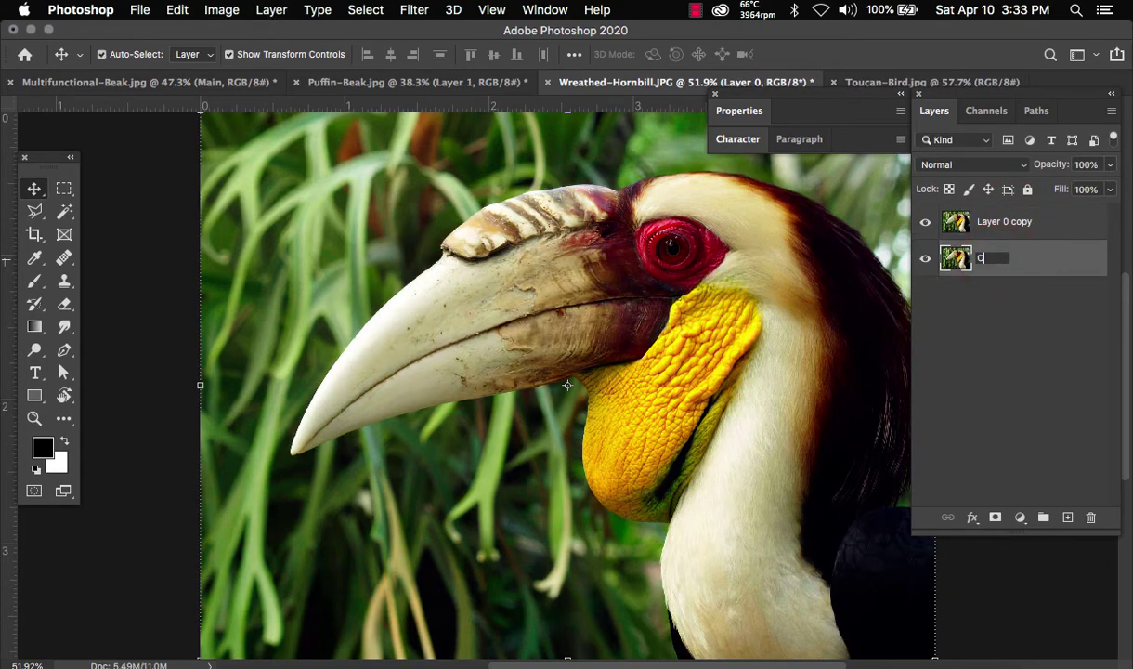
pyautogui.write('Prgrg')
pyautogui.press('Return')
pyautogui.click(925, 258)
pyautogui.doubleClick(1002, 221)
pyautogui.write('Main')
pyautogui.press('Return')
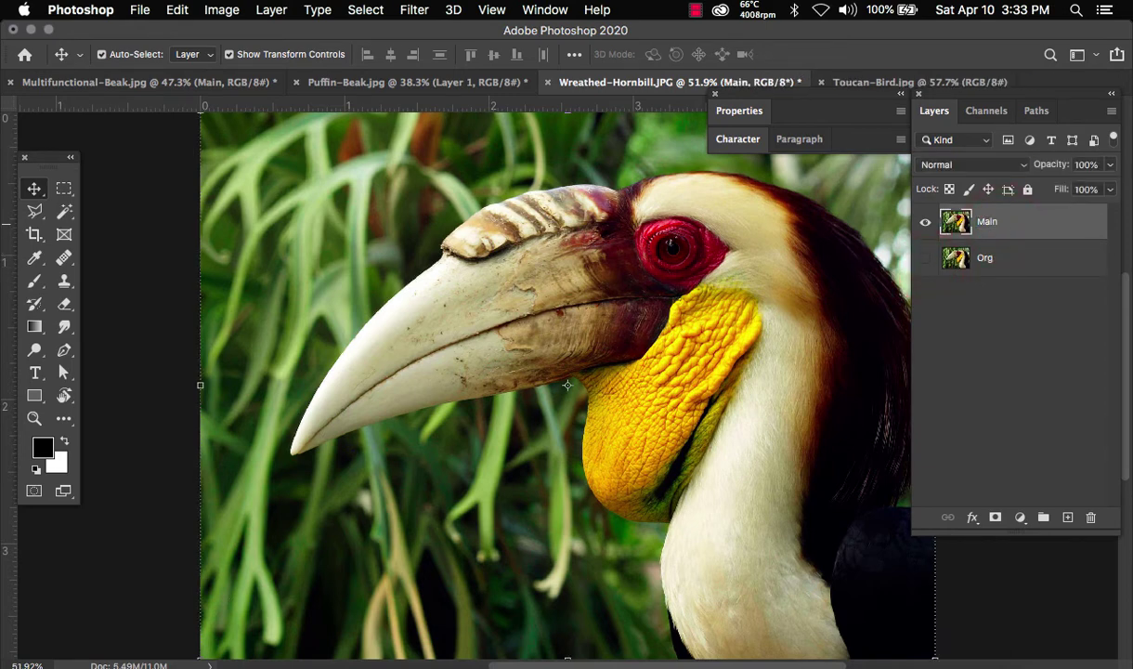
# Step: Trace the upper edge of the hornbill's casque with the Pen tool as a shape and set its opacity to 20%
pyautogui.scroll(5, 532, 318)
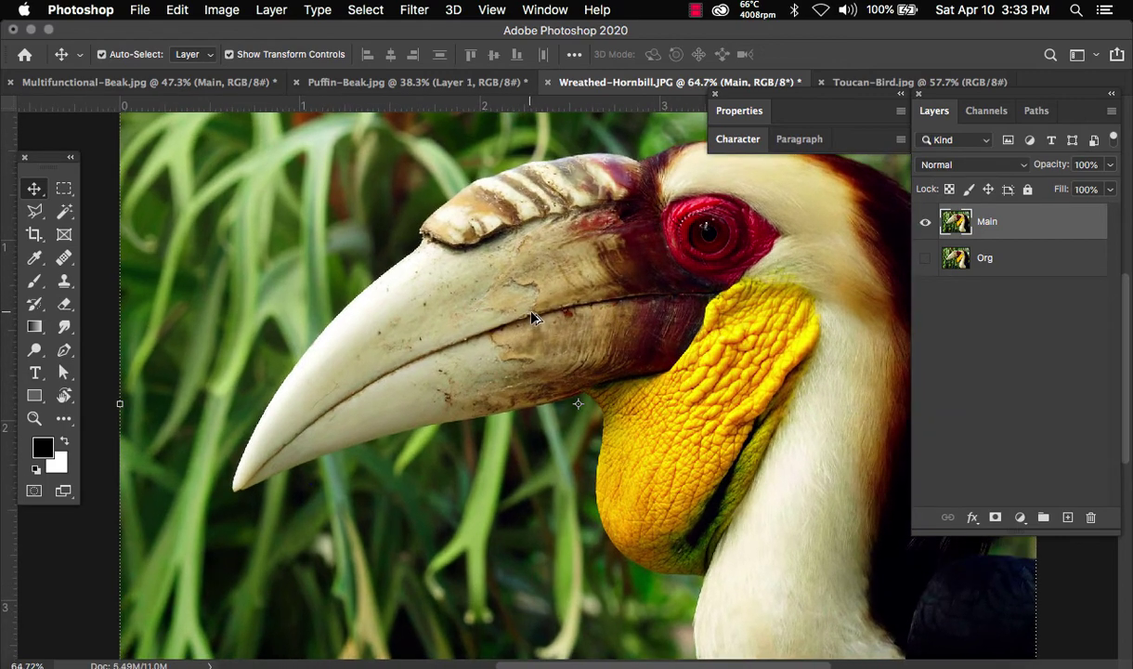
pyautogui.moveTo(619, 265); pyautogui.dragTo(615, 347)
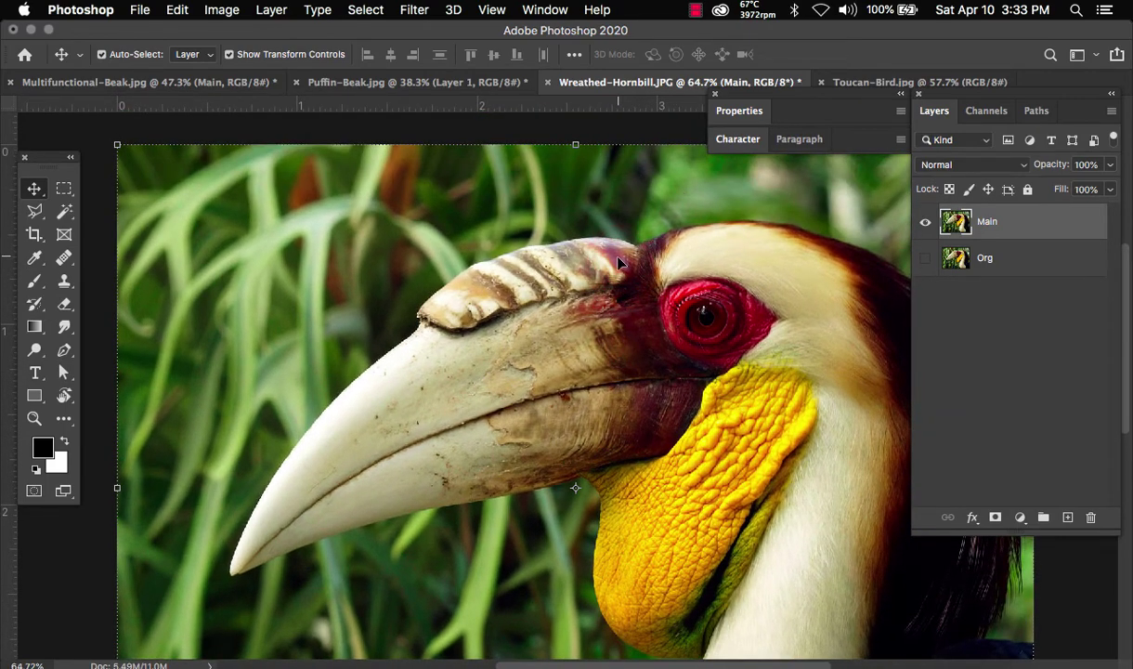
pyautogui.press('p')
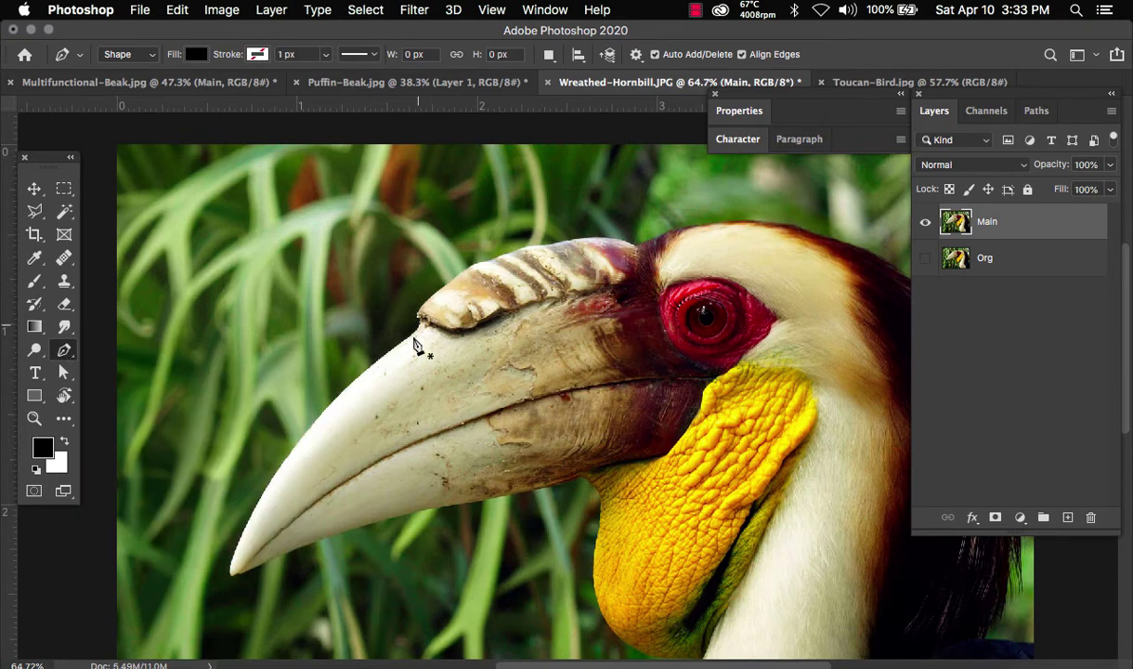
pyautogui.scroll(1, 636, 260)
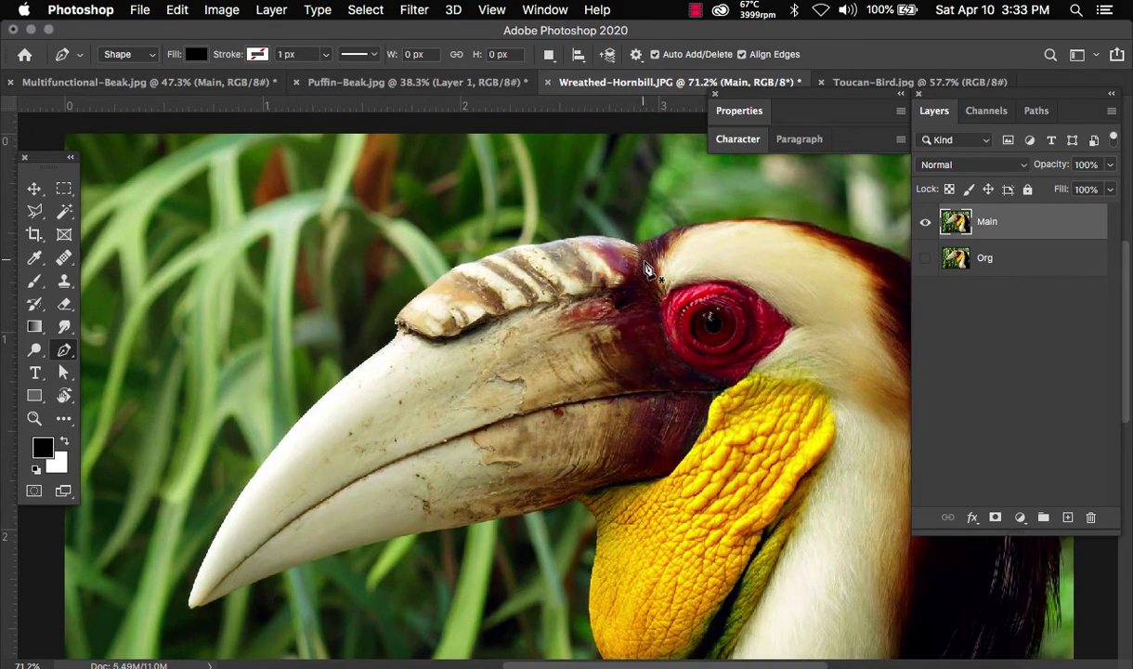
pyautogui.scroll(5, 633, 268)
pyautogui.moveTo(528, 219); pyautogui.dragTo(510, 223)
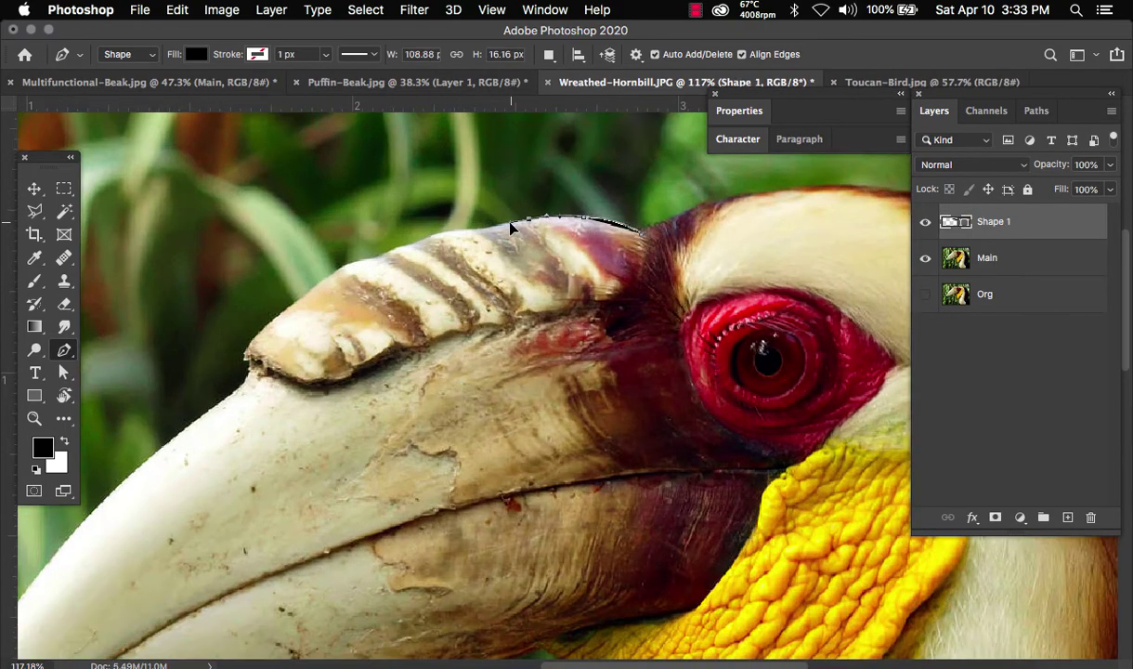
pyautogui.moveTo(347, 266); pyautogui.dragTo(317, 282)
pyautogui.click(251, 341)
pyautogui.press('2')
# Step: Continue the pen outline down the beak's upper ridge, around the tip, and back along its lower edge
pyautogui.scroll(4, 249, 358)
pyautogui.click(415, 377)
pyautogui.click(294, 436)
pyautogui.moveTo(250, 576); pyautogui.dragTo(270, 580)
pyautogui.moveTo(330, 547); pyautogui.dragTo(402, 511)
pyautogui.click(557, 463)
pyautogui.hscroll(6, 557, 463)
pyautogui.moveTo(347, 453); pyautogui.dragTo(425, 442)
pyautogui.click(564, 409)
# Step: Complete the pen outline along the beak's back edge, past the yellow pouch and eye, and close it at the forehead
pyautogui.scroll(-4, 564, 409)
pyautogui.click(551, 473)
pyautogui.click(595, 413)
pyautogui.moveTo(636, 336); pyautogui.dragTo(589, 299)
pyautogui.moveTo(546, 247); pyautogui.dragTo(534, 223)
pyautogui.moveTo(531, 190); pyautogui.dragTo(519, 153)
pyautogui.scroll(3, 519, 176)
pyautogui.click(431, 162)
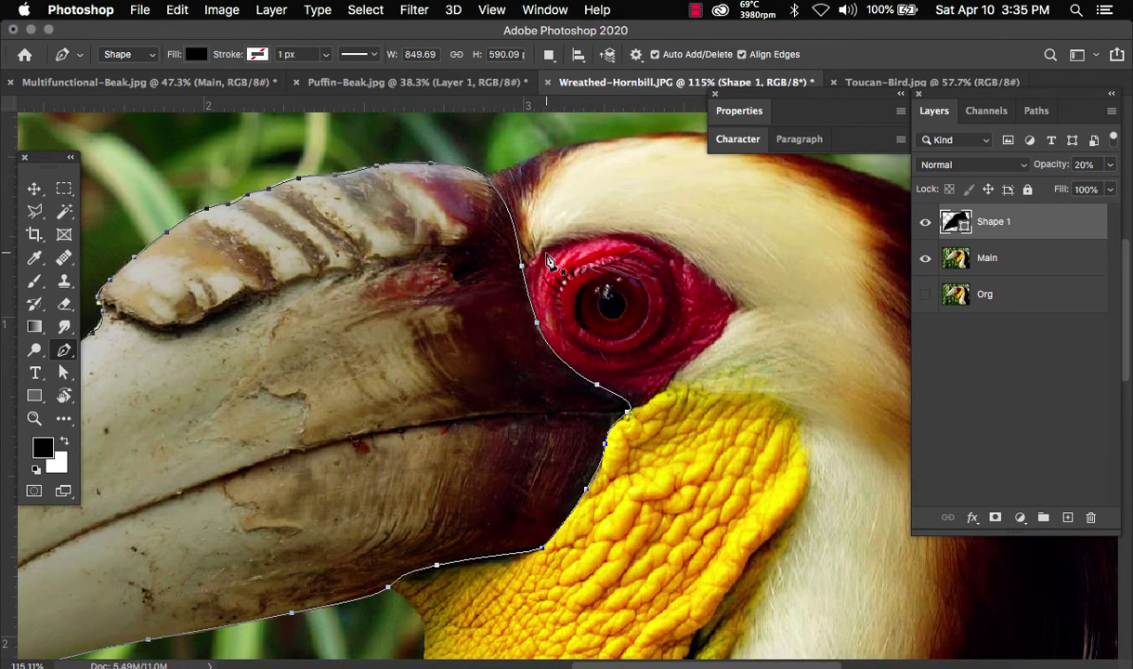
# Step: Load the beak shape as a selection, copy that area of Main to a new layer, and hide Shape 1 and Main
pyautogui.press('super+minus')
pyautogui.press('super+minus')
pyautogui.press('super+minus')
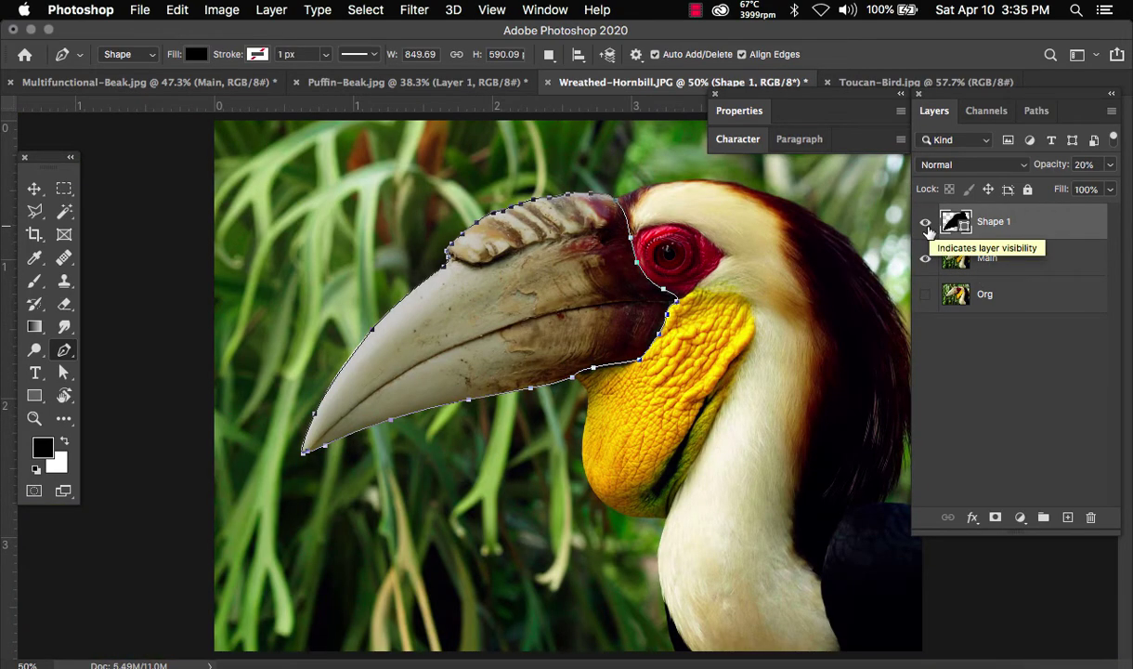
pyautogui.keyDown('super'); pyautogui.click(939, 223); pyautogui.keyUp('super')
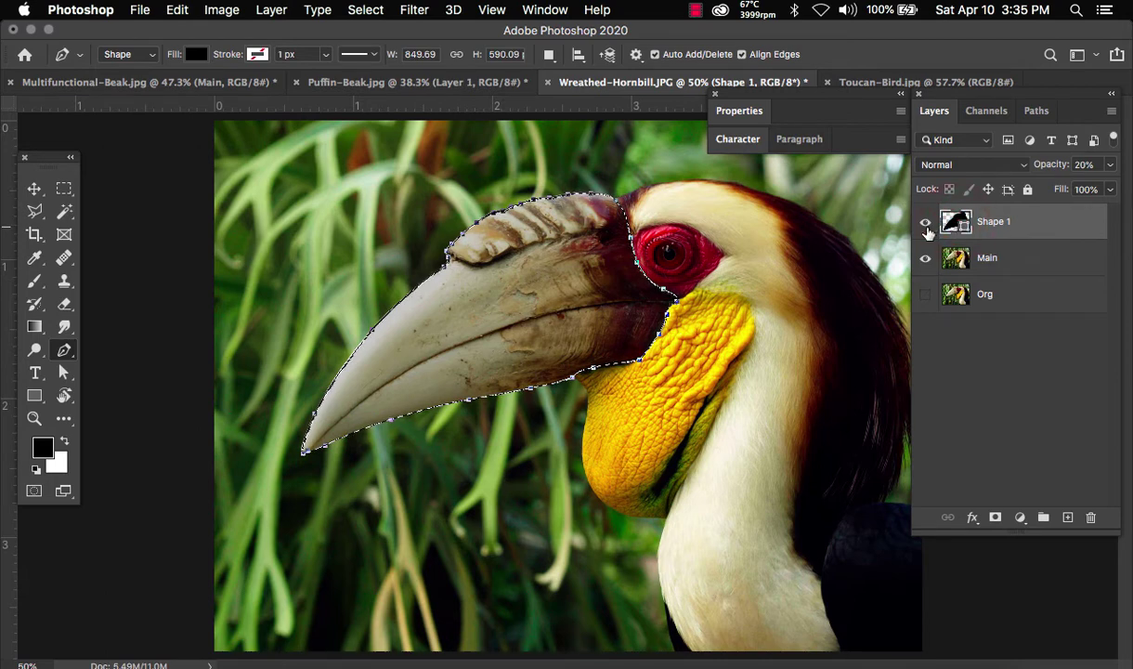
pyautogui.click(925, 222)
pyautogui.click(987, 264)
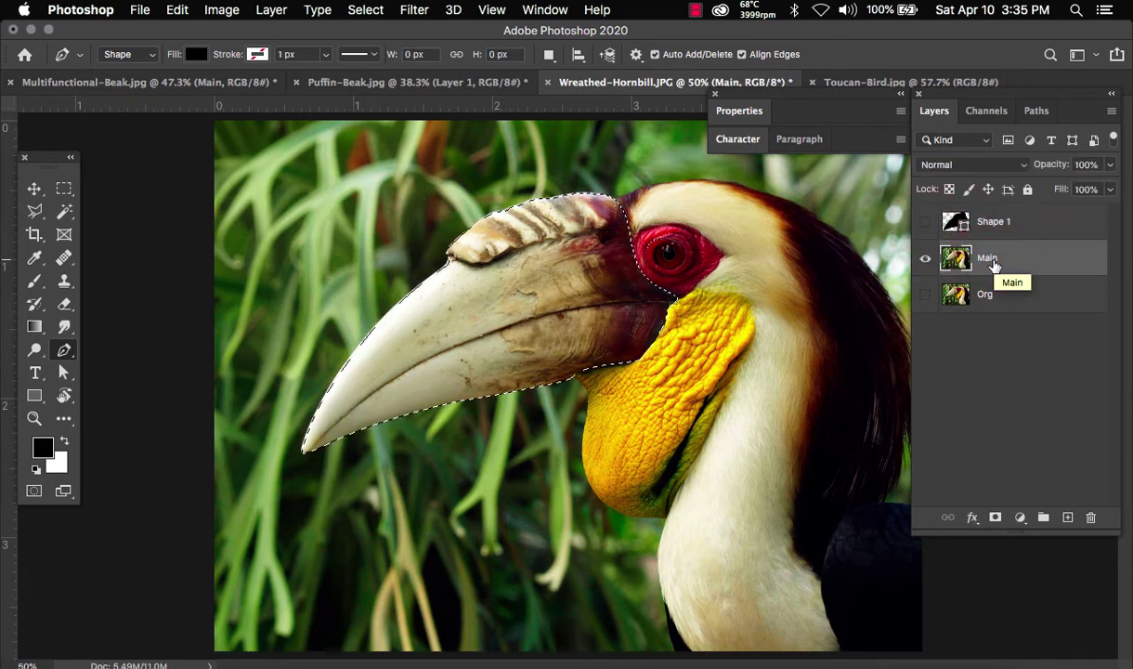
pyautogui.press('super+j')
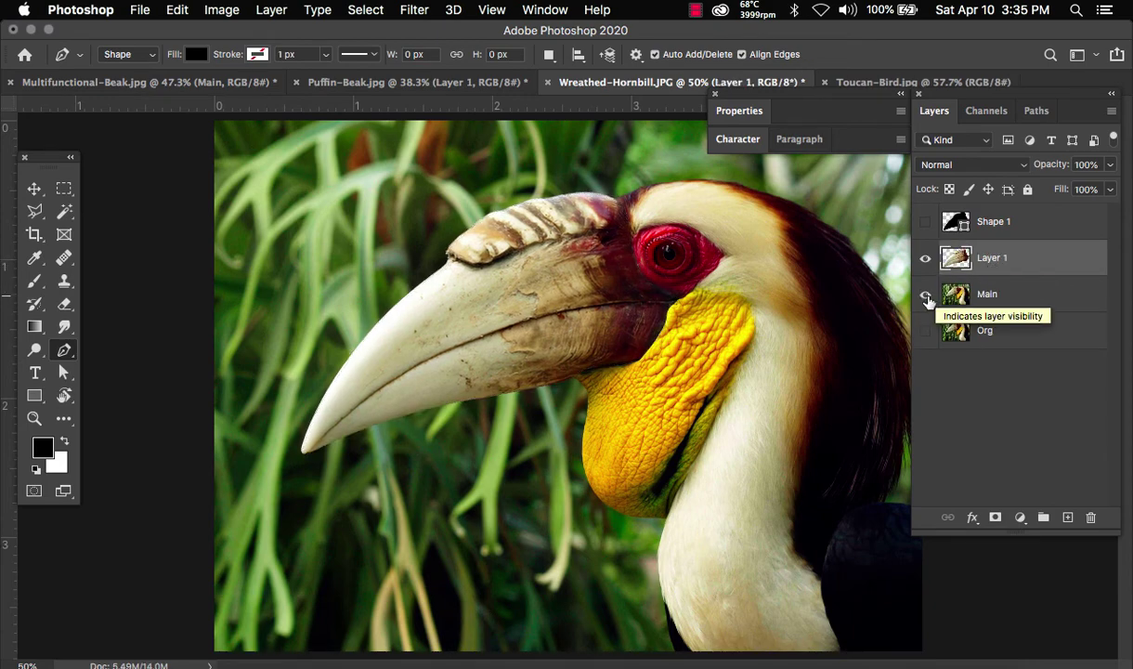
pyautogui.click(925, 295)
# Step: Transfer the hornbill beak cutout into Multifunctional-Beak.jpg in front of the toucan's face and name its layer Hornbill
pyautogui.press('v')
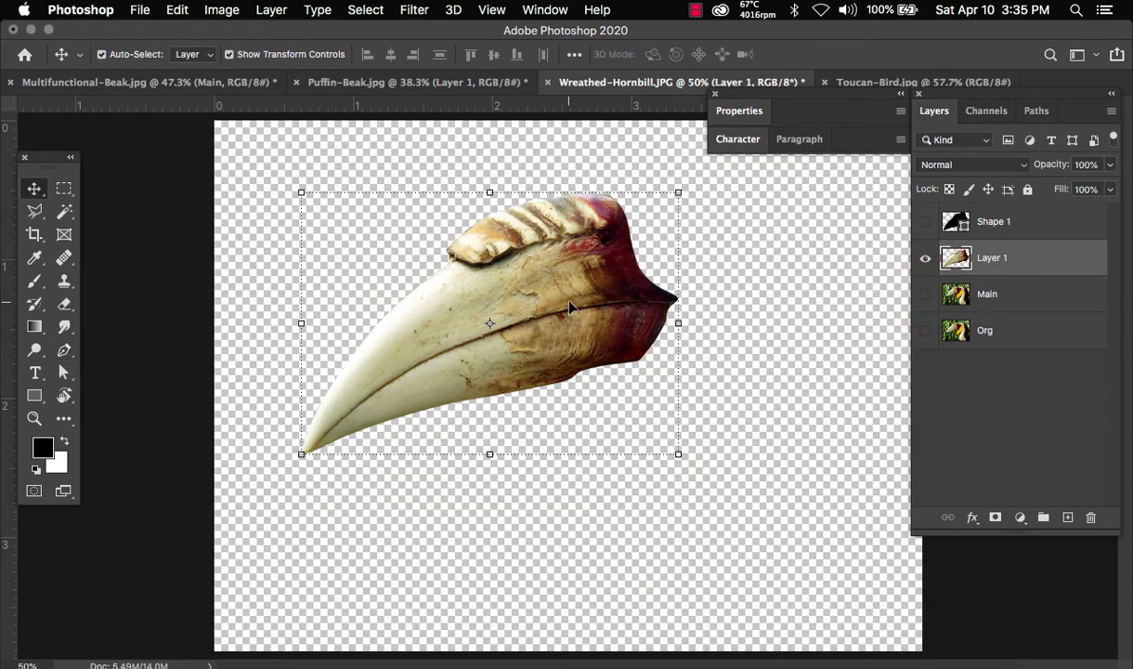
pyautogui.moveTo(568, 296); pyautogui.dragTo(128, 79)
pyautogui.moveTo(498, 287); pyautogui.dragTo(548, 286)
pyautogui.moveTo(602, 261); pyautogui.dragTo(557, 274)
pyautogui.doubleClick(992, 293)
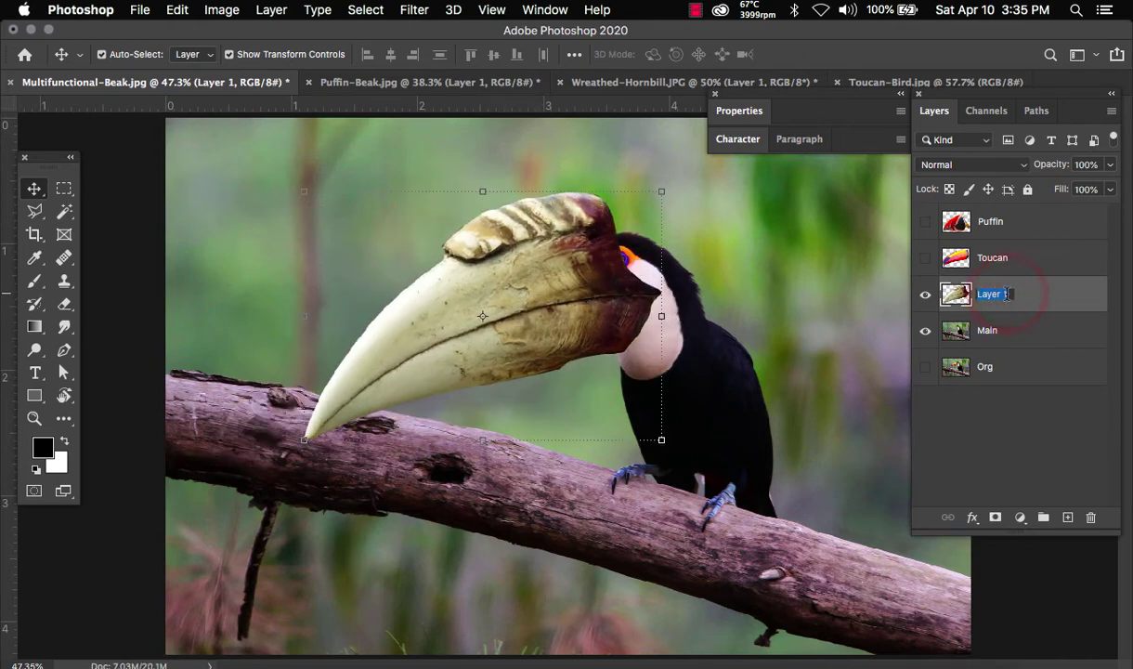
pyautogui.write('Hornbill')
pyautogui.press('Return')
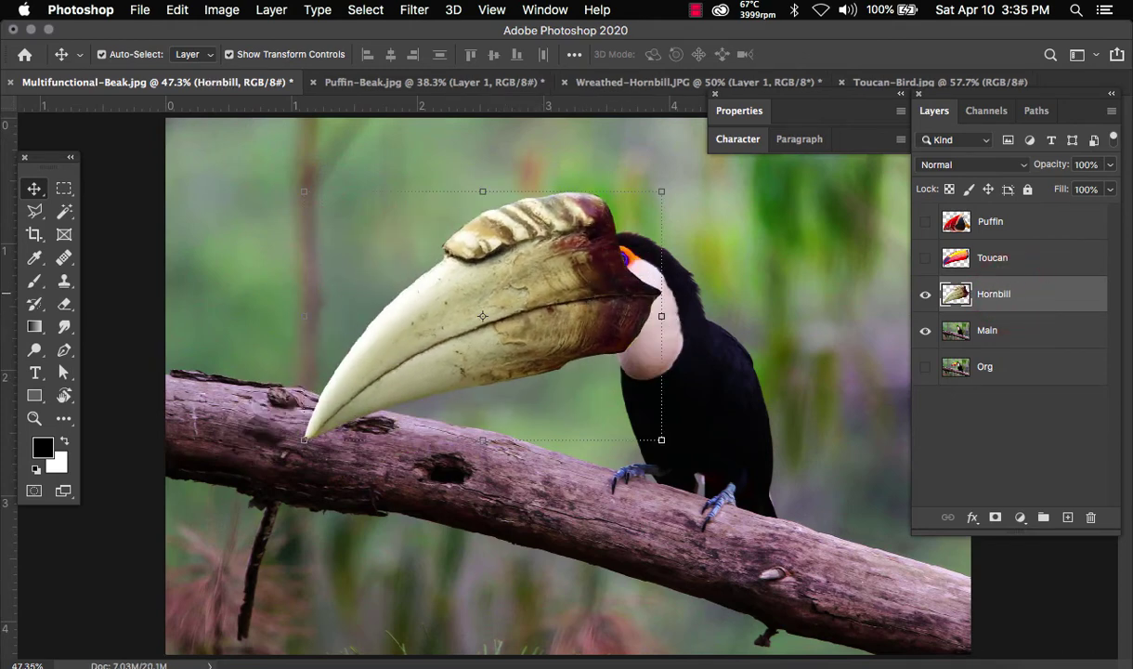
# Step: Scale the hornbill beak proportionally to about 51% and move it against the toucan's face
pyautogui.click(663, 193)
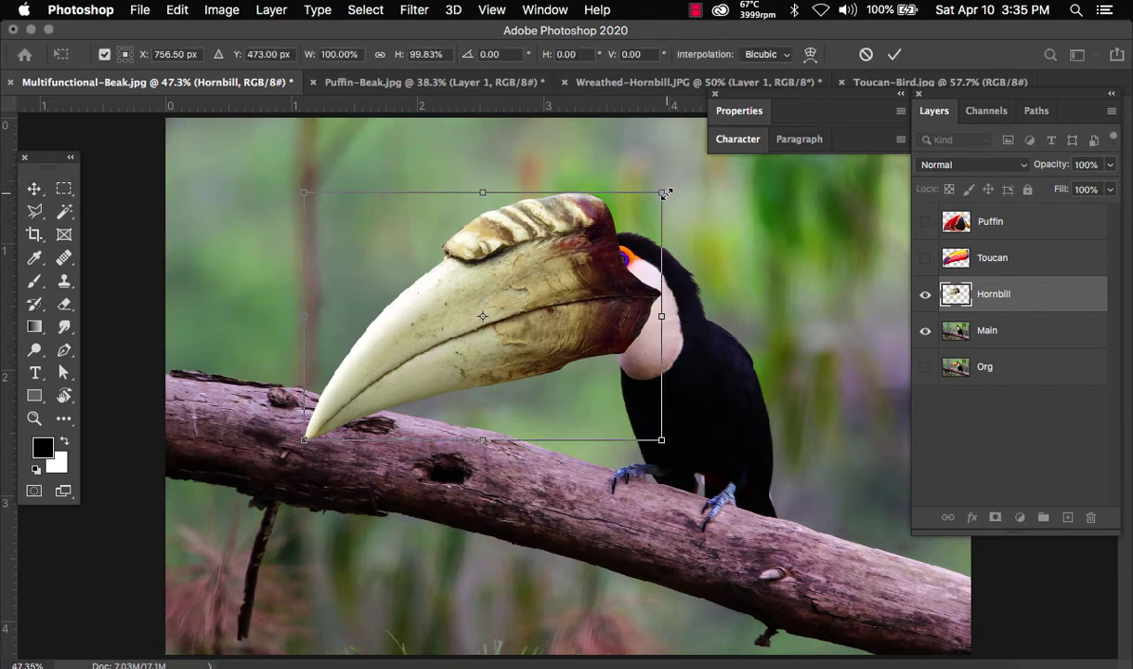
pyautogui.moveTo(663, 193); pyautogui.dragTo(587, 264)
pyautogui.moveTo(482, 319); pyautogui.dragTo(537, 300)
# Step: Refine the hornbill beak's fit by scaling it to 42%, rotating it about 3.3°, and aligning it below the toucan's eye
pyautogui.scroll(2, 629, 295)
pyautogui.scroll(5, 629, 295)
pyautogui.scroll(-5, 607, 298)
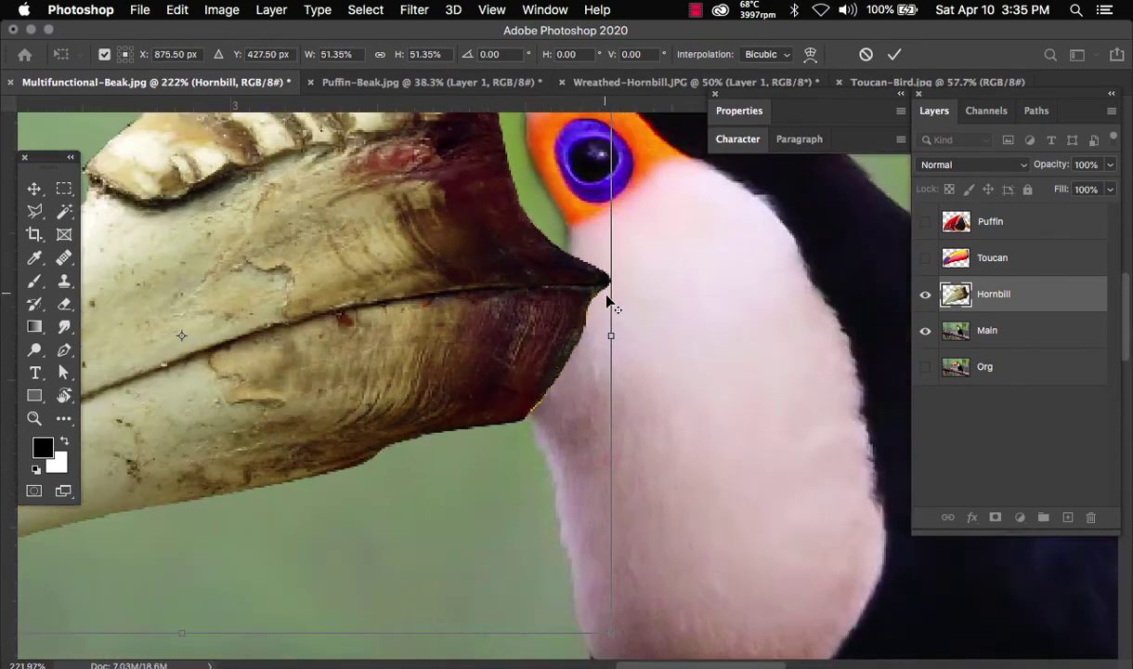
pyautogui.moveTo(506, 248); pyautogui.dragTo(514, 299)
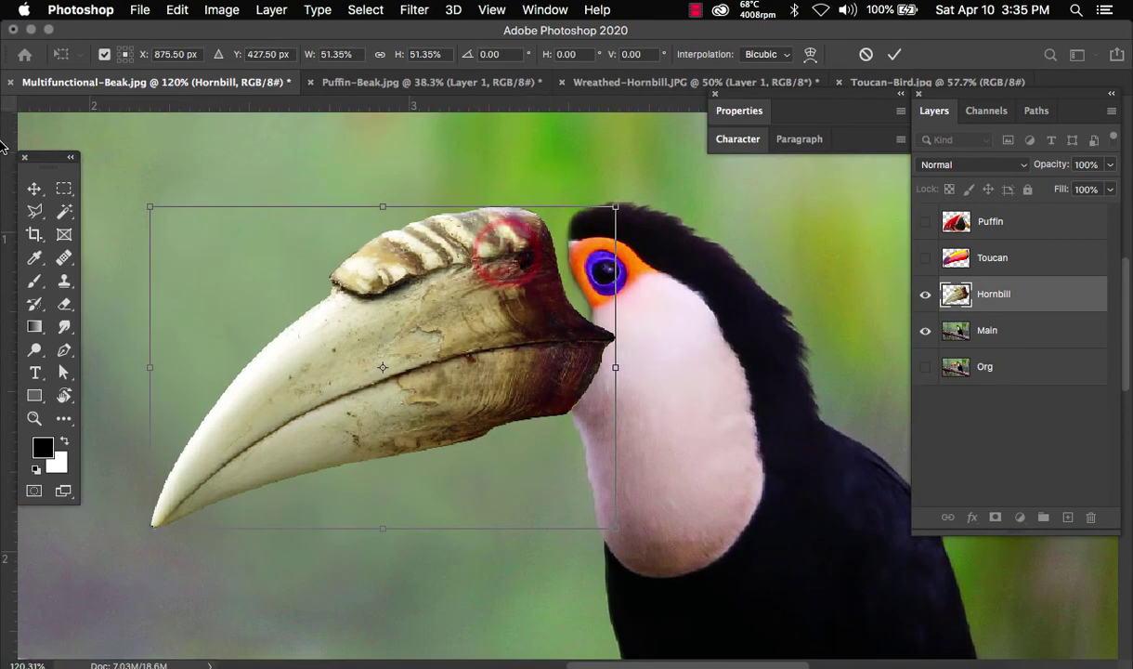
pyautogui.moveTo(149, 528); pyautogui.dragTo(199, 503)
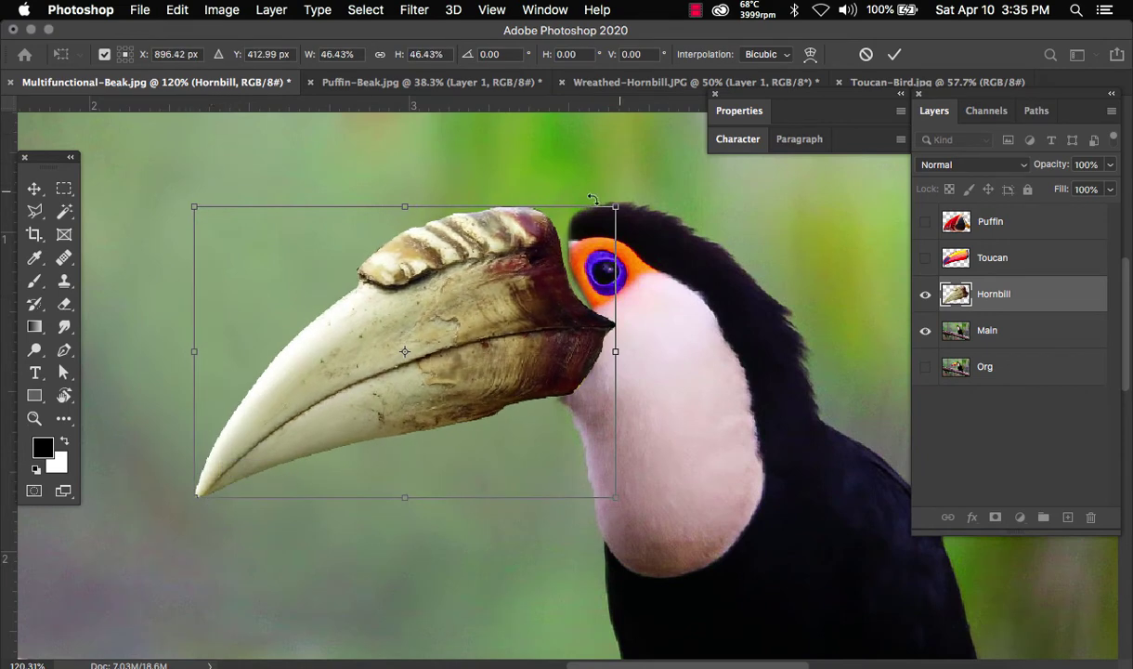
pyautogui.moveTo(646, 190); pyautogui.dragTo(654, 206)
pyautogui.moveTo(543, 366); pyautogui.dragTo(546, 369)
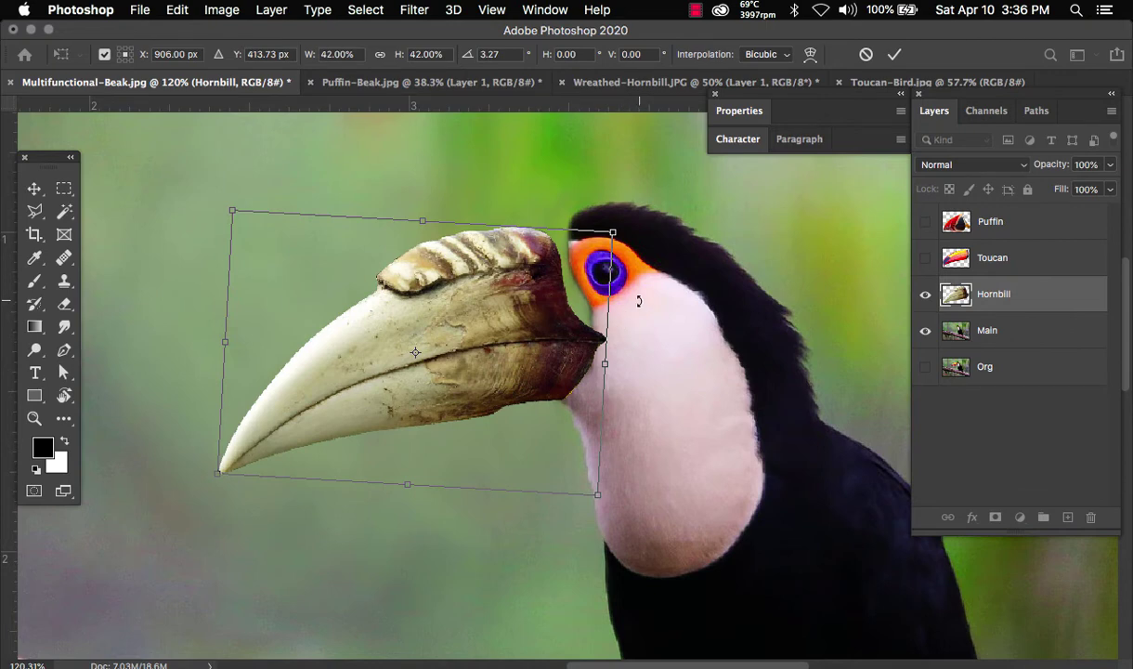
pyautogui.press('Return')
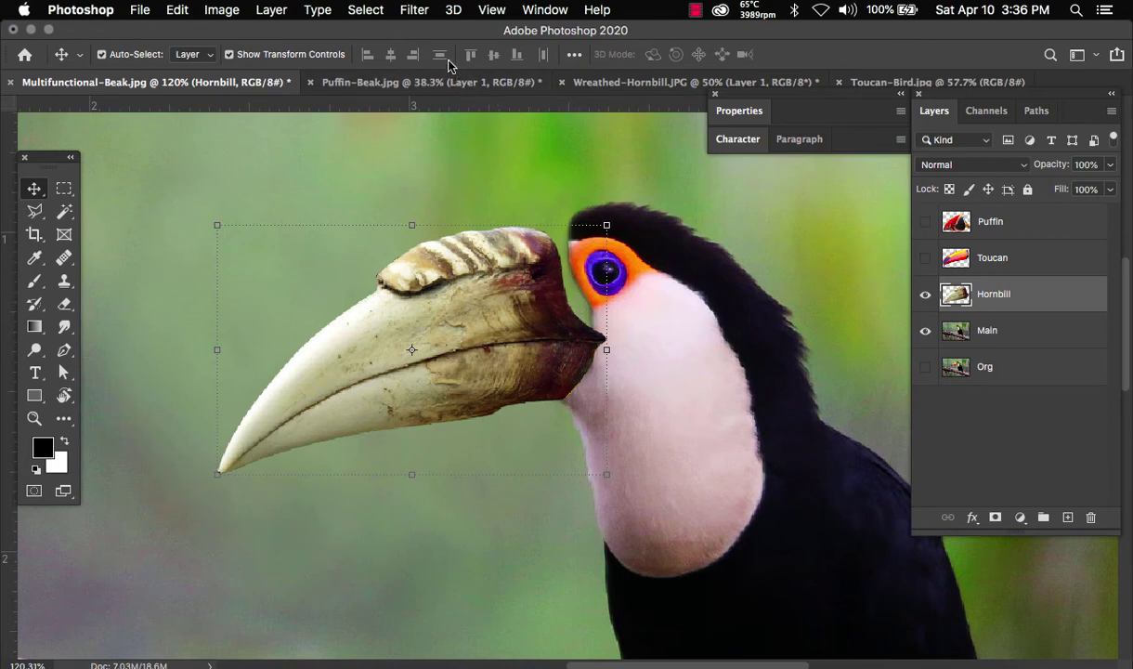
# Step: Open the Hornbill layer in the Liquify filter and show the backdrop from All Layers in Behind mode
pyautogui.click(423, 12)
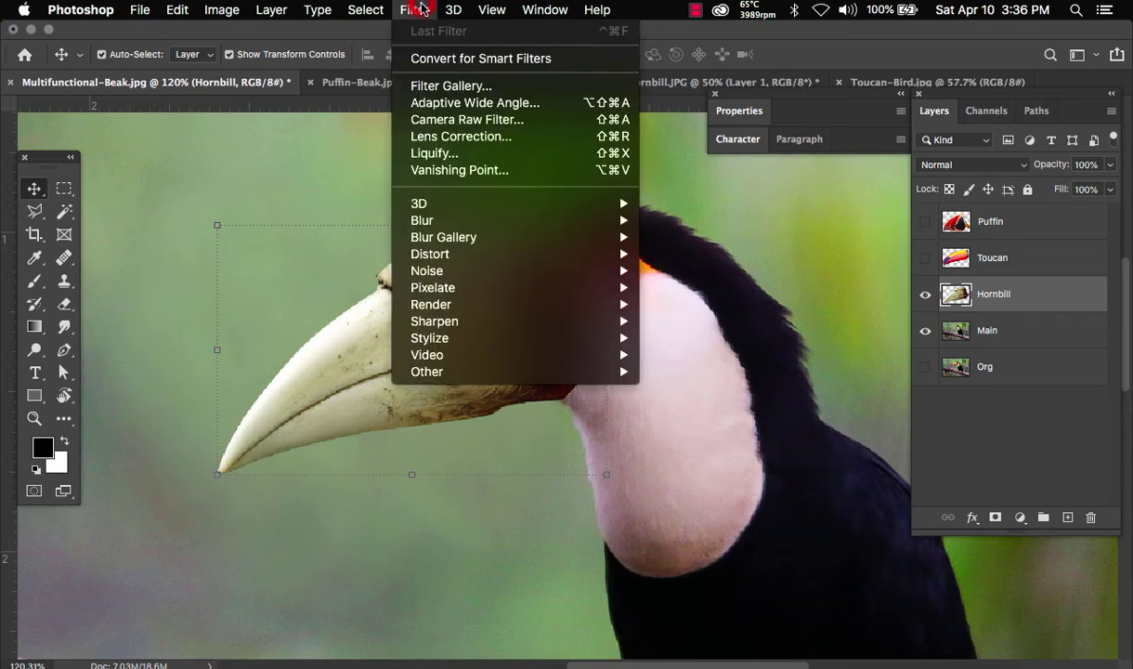
pyautogui.click(460, 157)
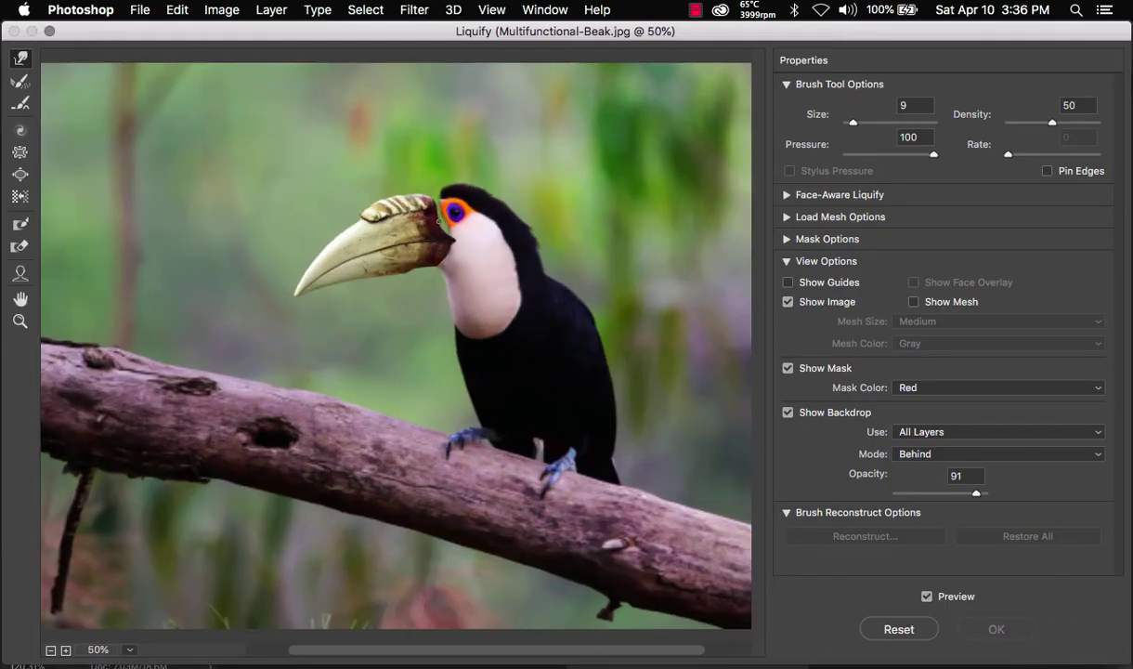
pyautogui.scroll(3, 523, 206)
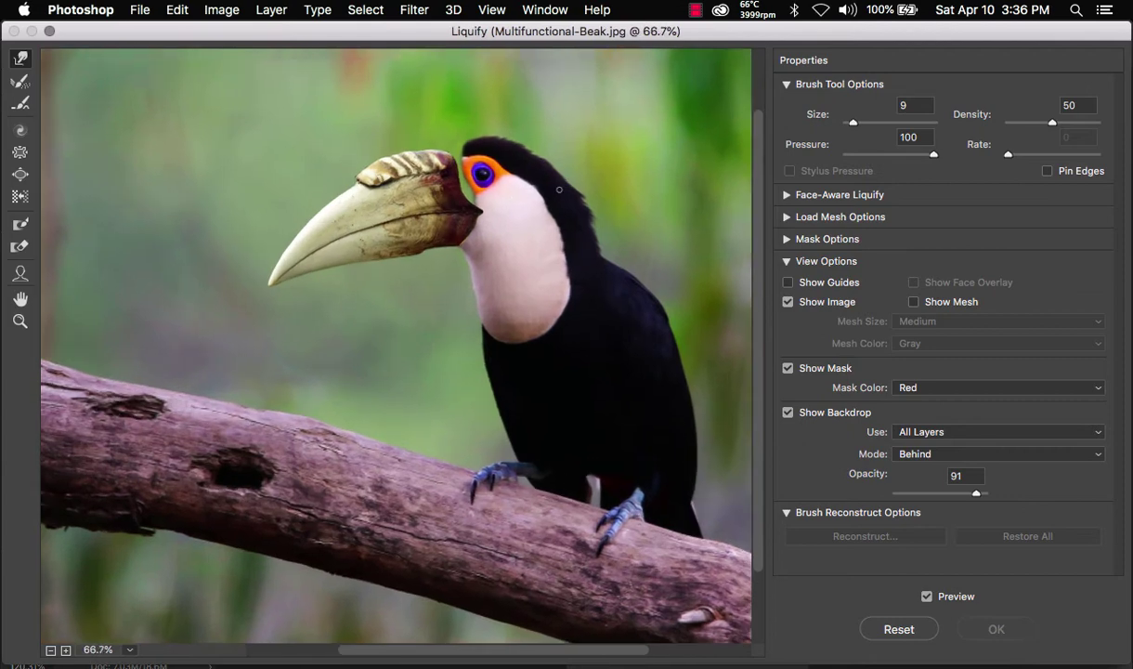
pyautogui.moveTo(523, 206); pyautogui.dragTo(485, 270)
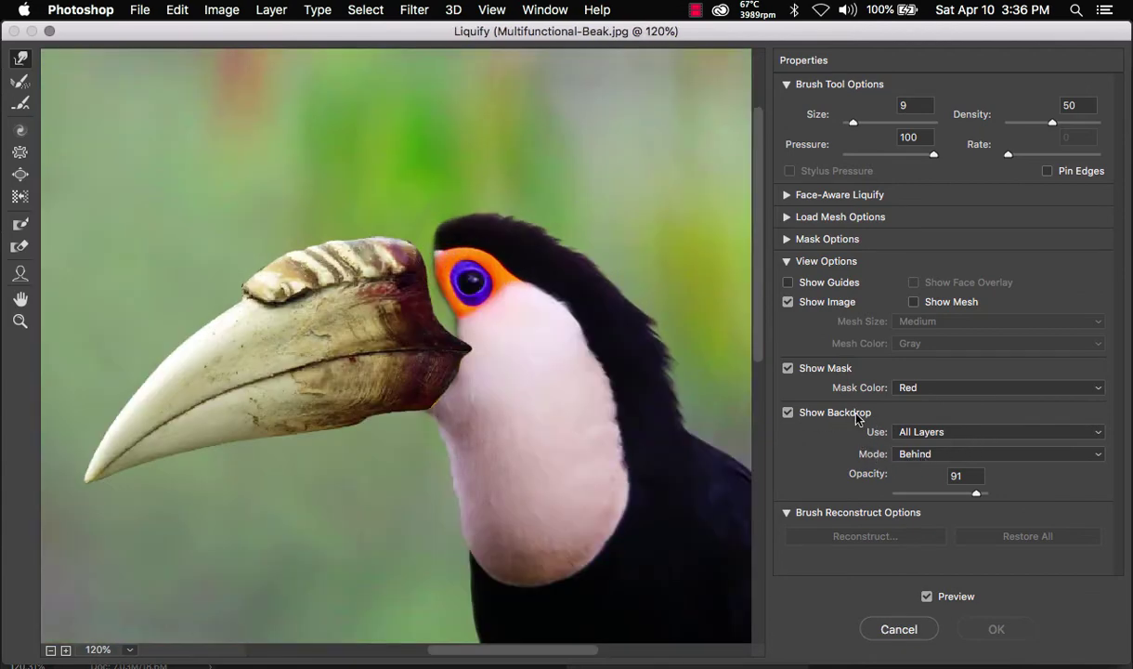
pyautogui.click(787, 415)
pyautogui.click(787, 414)
pyautogui.click(788, 416)
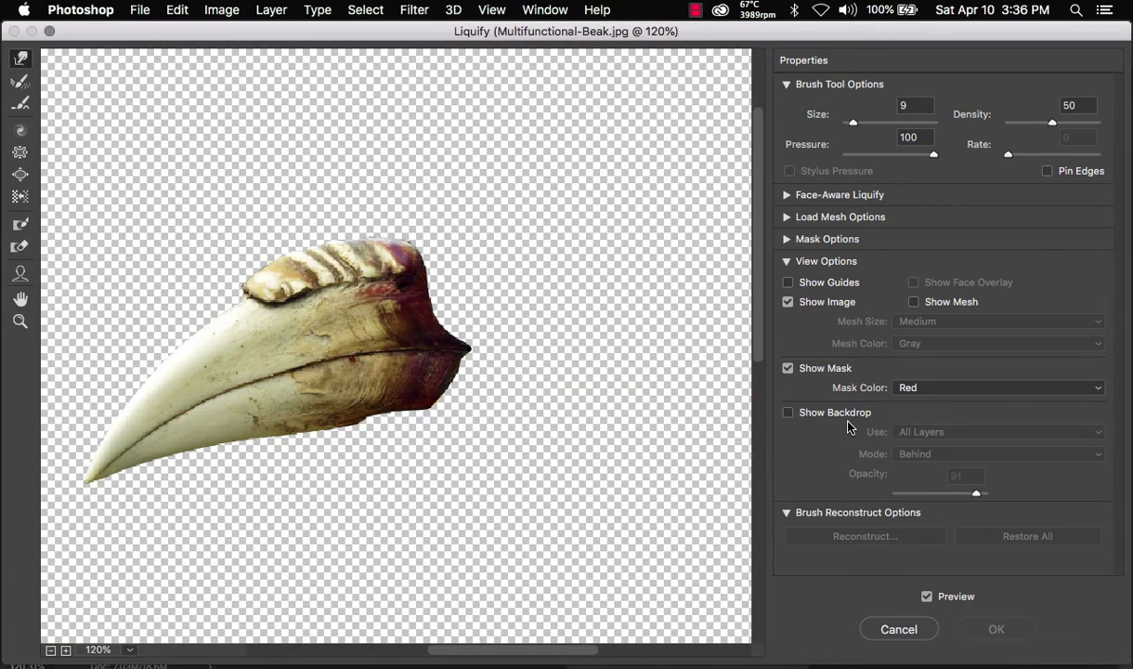
pyautogui.click(788, 414)
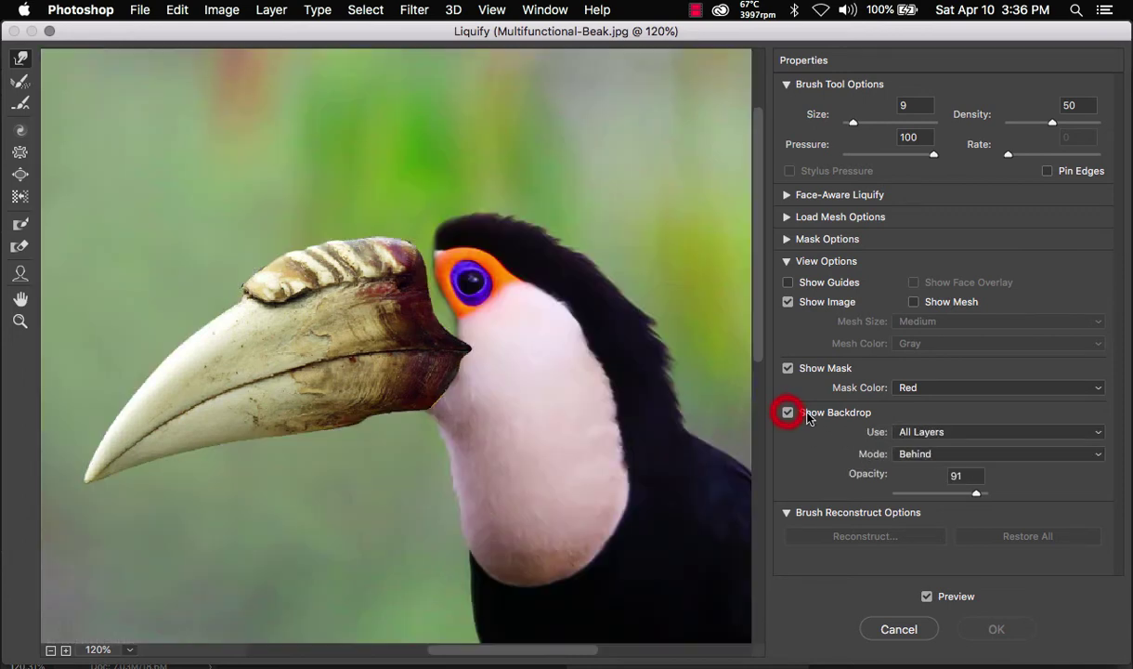
pyautogui.click(915, 454)
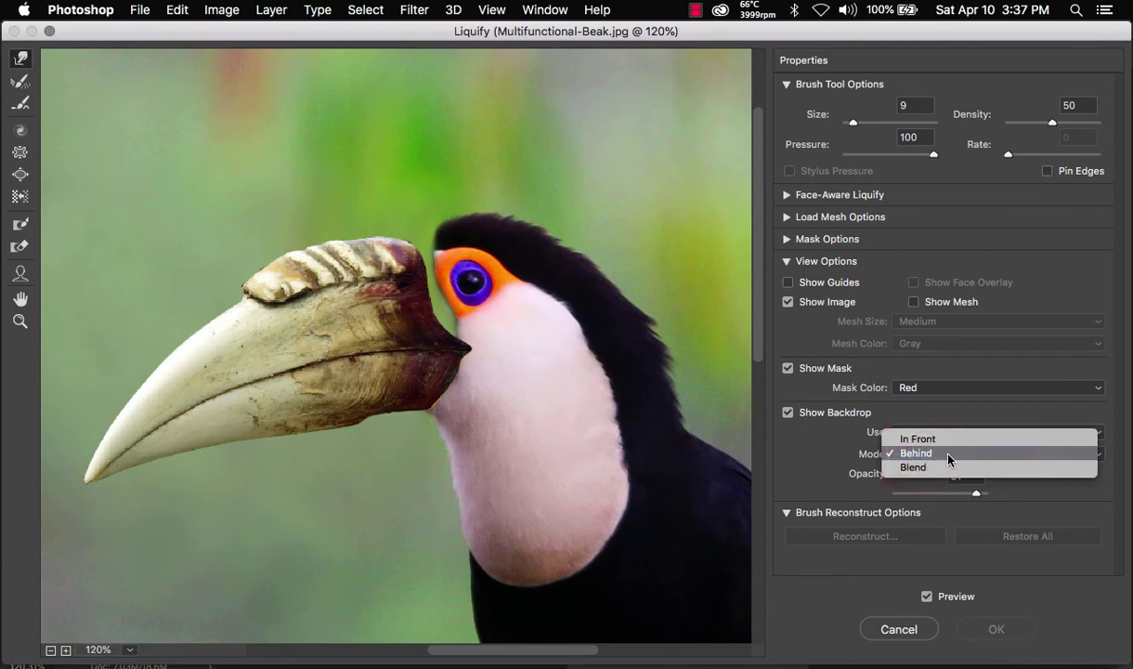
pyautogui.click(949, 455)
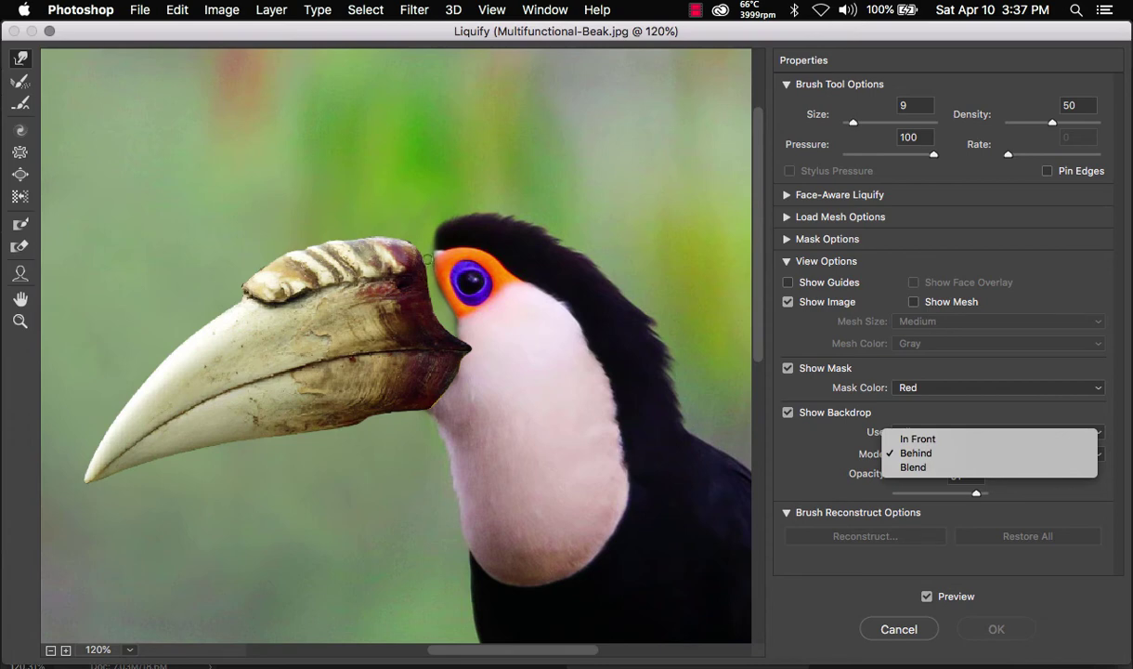
pyautogui.click(922, 453)
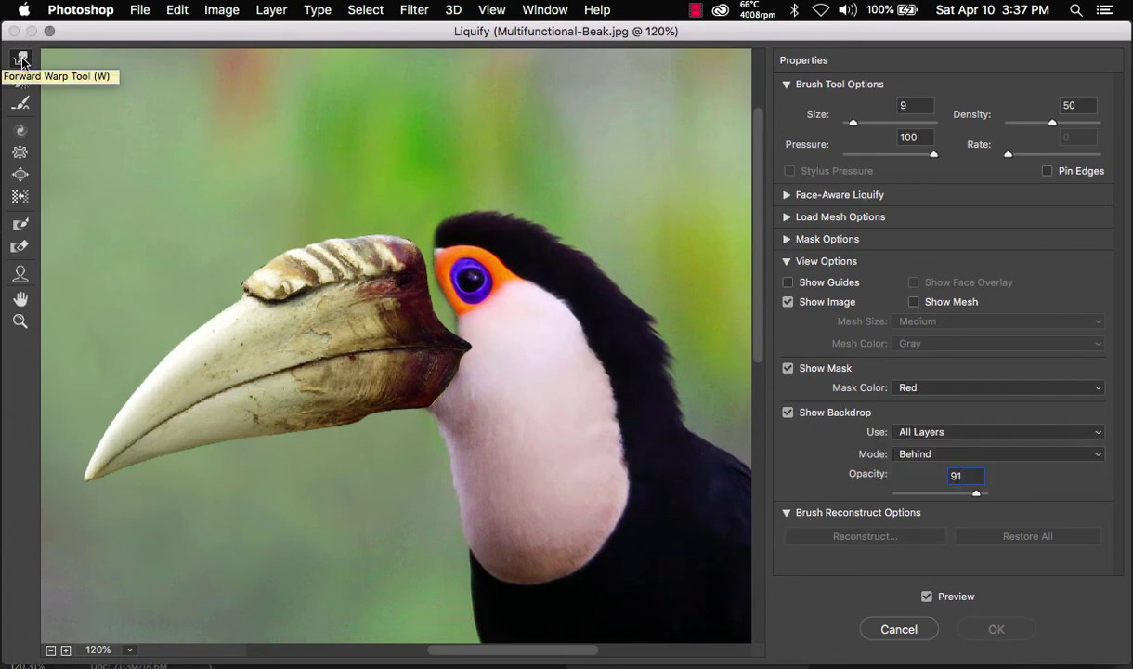
# Step: Choose the Forward Warp tool and set its brush size to 87 for reshaping the beak's rear edge
pyautogui.click(20, 60)
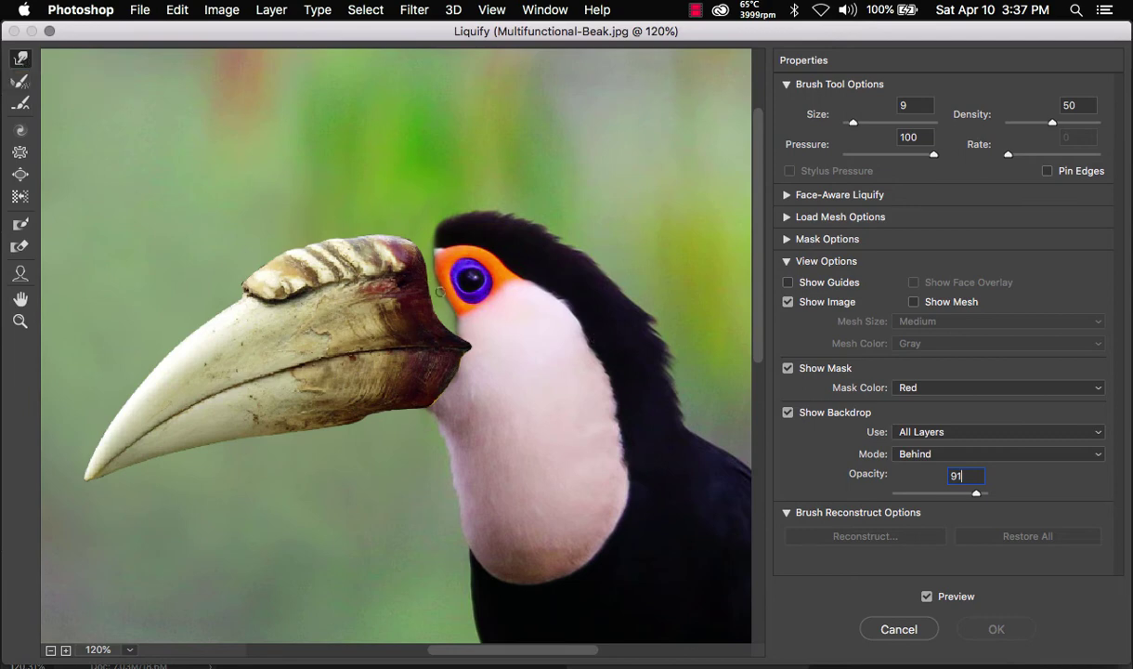
pyautogui.scroll(5, 440, 293)
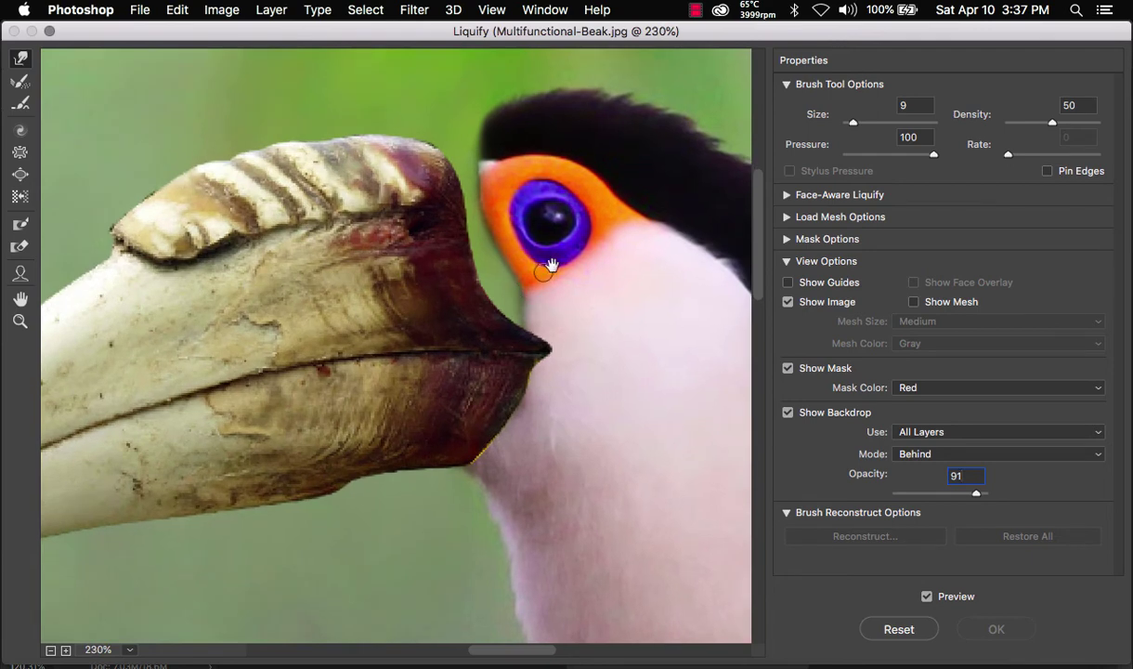
pyautogui.moveTo(577, 243); pyautogui.dragTo(503, 307)
pyautogui.moveTo(494, 306)
pyautogui.mouseDown()
pyautogui.moveTo(559, 293)
pyautogui.moveTo(560, 264)
pyautogui.mouseUp()
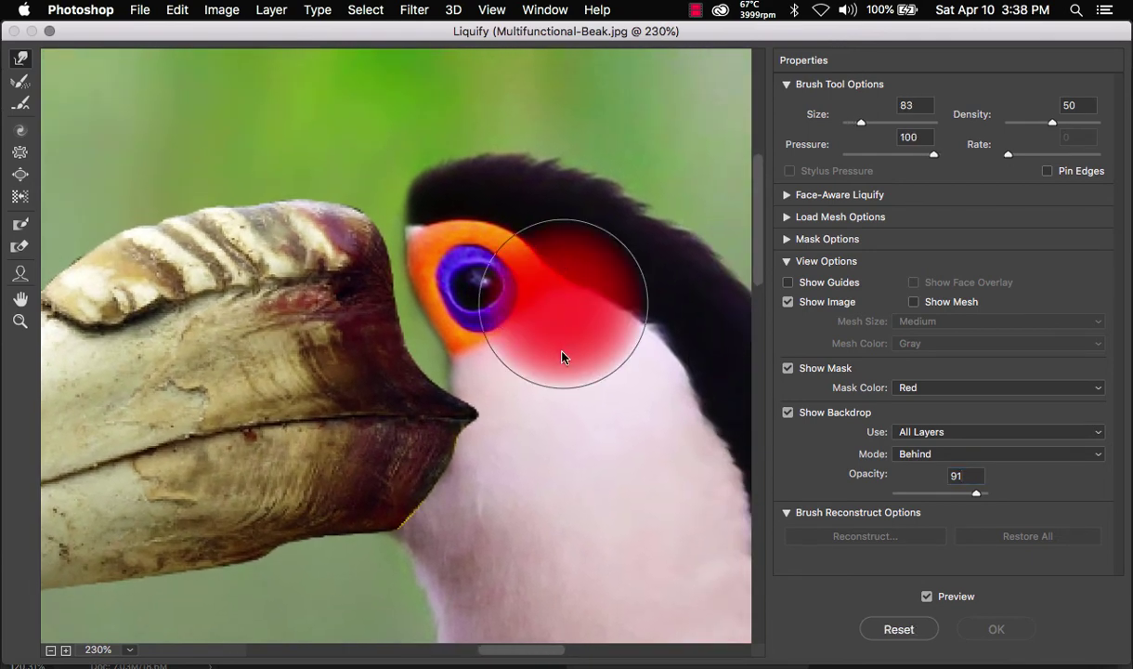
pyautogui.moveTo(562, 357); pyautogui.dragTo(566, 357)
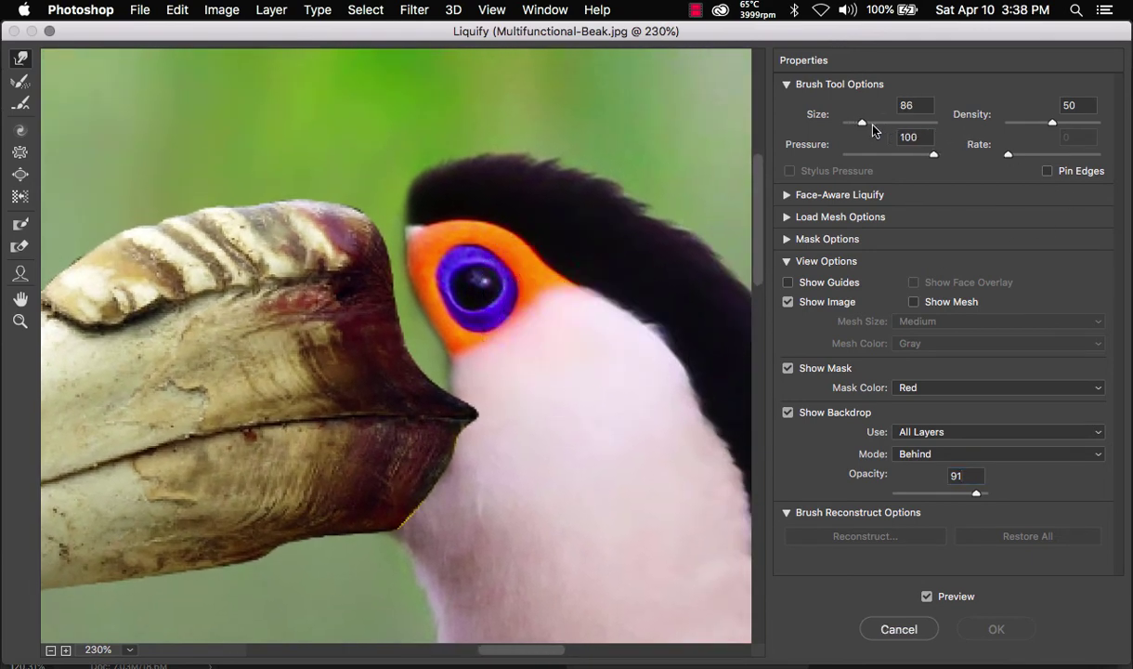
pyautogui.moveTo(866, 130); pyautogui.dragTo(867, 125)
pyautogui.moveTo(395, 334)
pyautogui.mouseDown()
pyautogui.moveTo(406, 328)
pyautogui.moveTo(371, 351)
pyautogui.moveTo(316, 329)
pyautogui.mouseUp()
pyautogui.scroll(2, 430, 329)
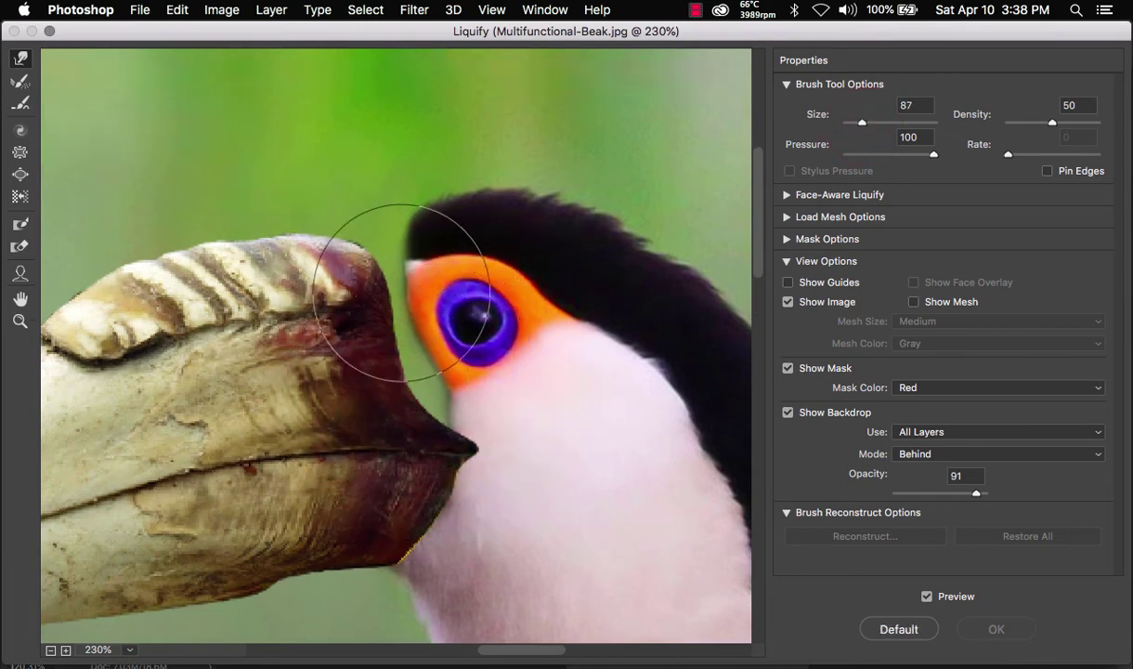
# Step: Warp the beak's upper rear edge and casque toward the toucan's orange eye patch and forehead to close the gap
pyautogui.moveTo(412, 365); pyautogui.dragTo(454, 369)
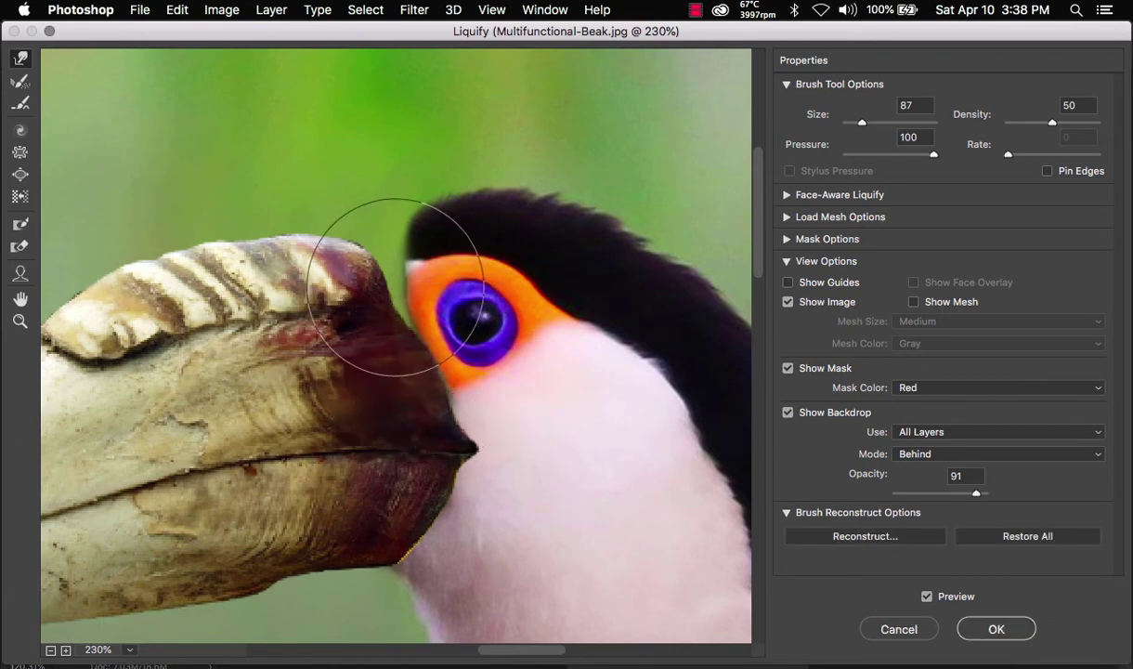
pyautogui.moveTo(382, 278)
pyautogui.mouseDown()
pyautogui.moveTo(409, 270)
pyautogui.moveTo(370, 252)
pyautogui.moveTo(385, 240)
pyautogui.mouseUp()
pyautogui.moveTo(279, 247); pyautogui.dragTo(230, 251)
pyautogui.click(230, 249)
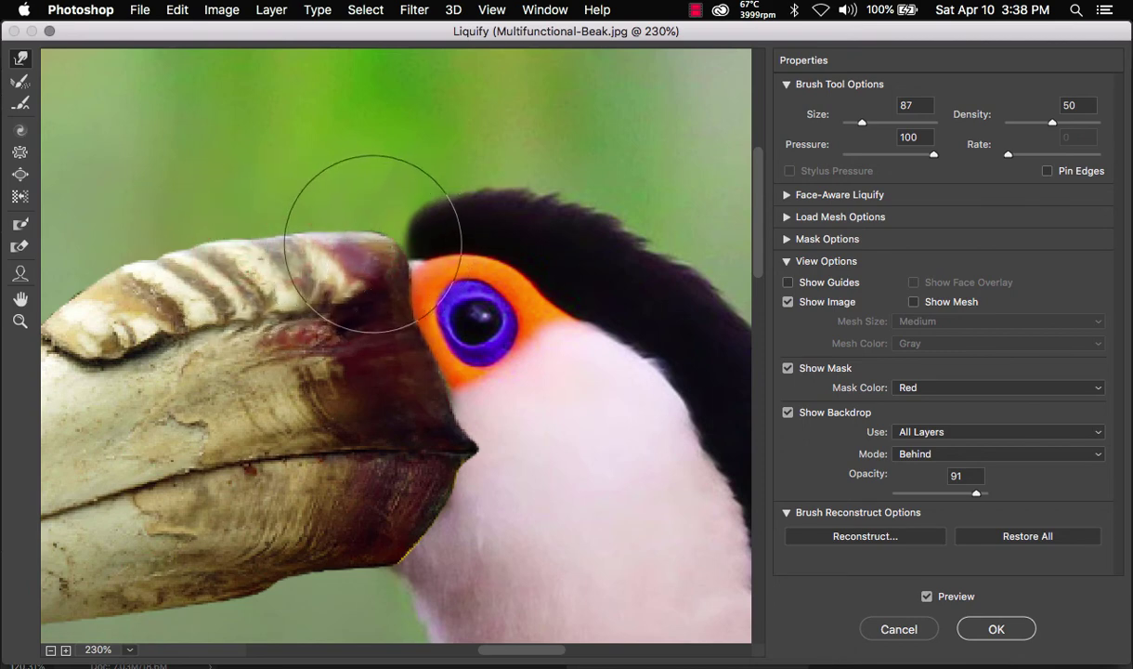
pyautogui.moveTo(372, 243)
pyautogui.mouseDown()
pyautogui.moveTo(385, 236)
pyautogui.moveTo(397, 266)
pyautogui.mouseUp()
# Step: Reduce the warp brush size to 45 and refine the beak's edge along the eye patch down to the mouth corner
pyautogui.press('[')
pyautogui.press('[')
pyautogui.press('[')
pyautogui.press('[')
pyautogui.click(420, 275)
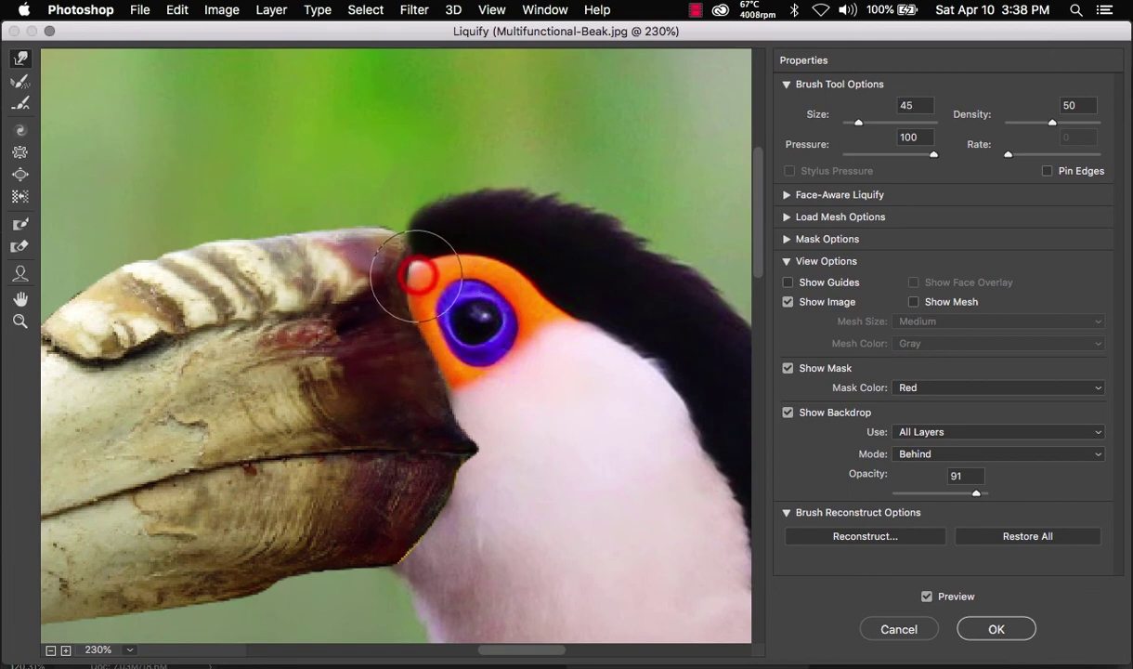
pyautogui.moveTo(430, 312)
pyautogui.mouseDown()
pyautogui.moveTo(443, 354)
pyautogui.moveTo(461, 357)
pyautogui.mouseUp()
pyautogui.moveTo(505, 449); pyautogui.dragTo(487, 442)
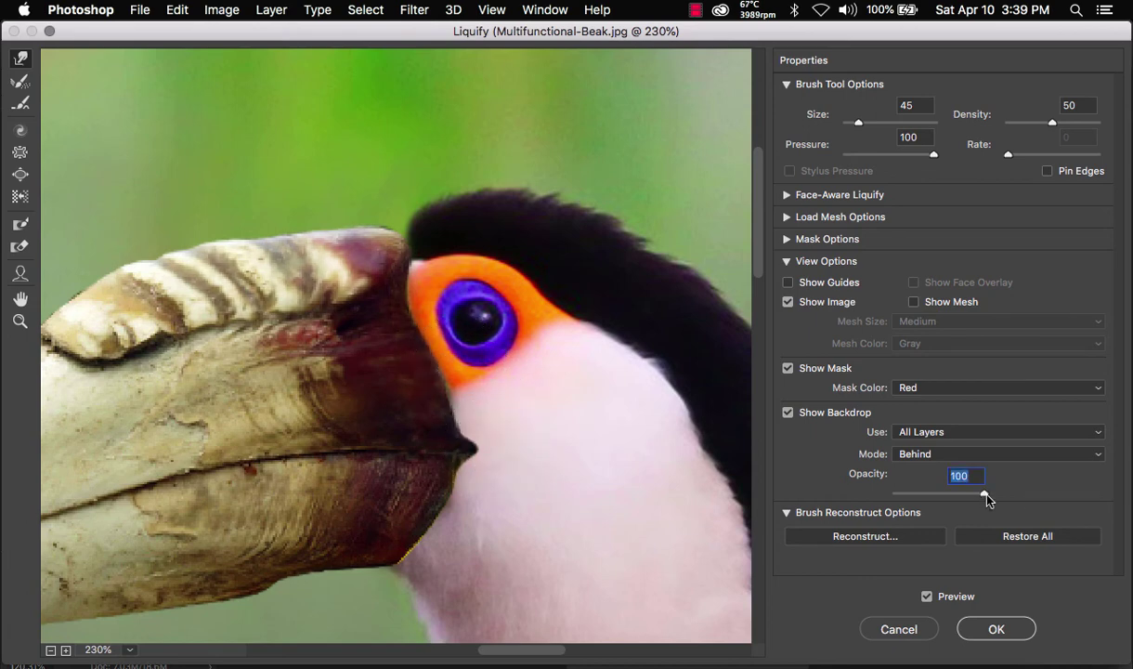
# Step: Set the backdrop opacity to 100 and smooth the beak's rear edge around the mouth corner and lower jaw
pyautogui.moveTo(985, 495); pyautogui.dragTo(1034, 495)
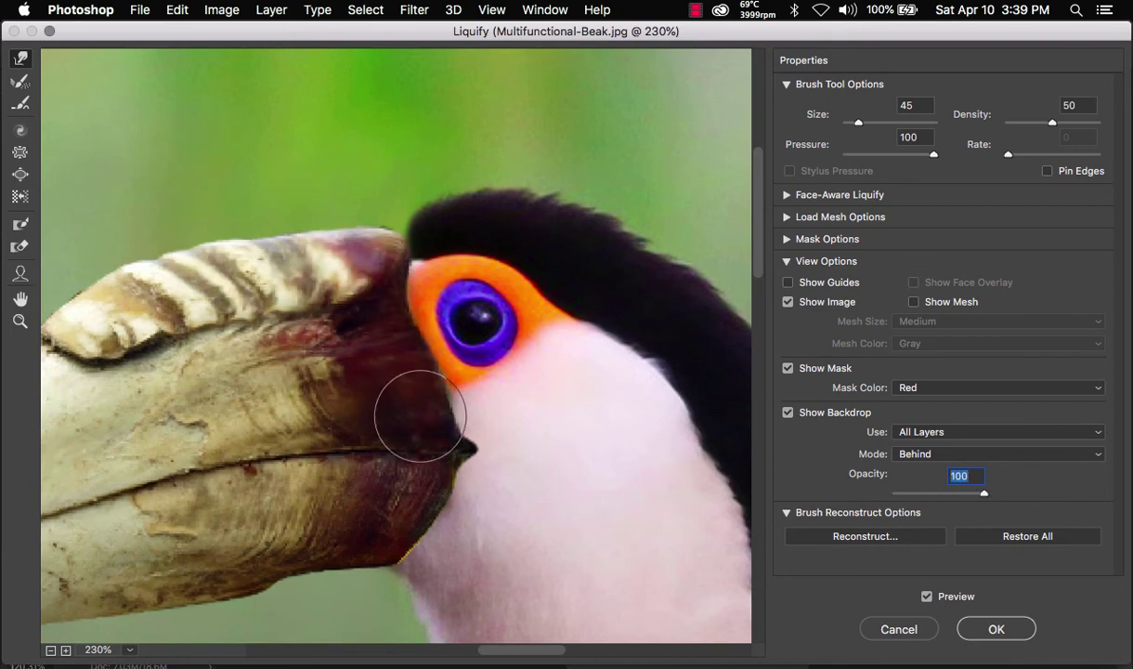
pyautogui.moveTo(456, 387)
pyautogui.mouseDown()
pyautogui.moveTo(448, 380)
pyautogui.moveTo(462, 404)
pyautogui.moveTo(413, 518)
pyautogui.mouseUp()
pyautogui.click(384, 555)
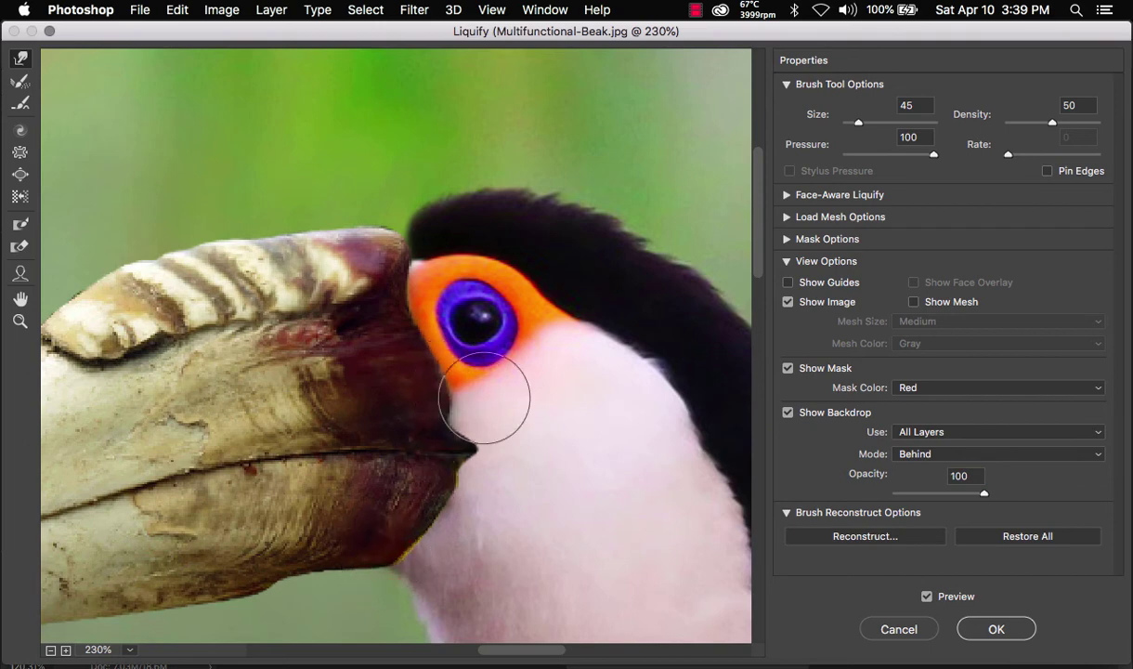
# Step: Compare the beak with and without the warp preview, and apply the Liquify changes
pyautogui.scroll(-5, 531, 423)
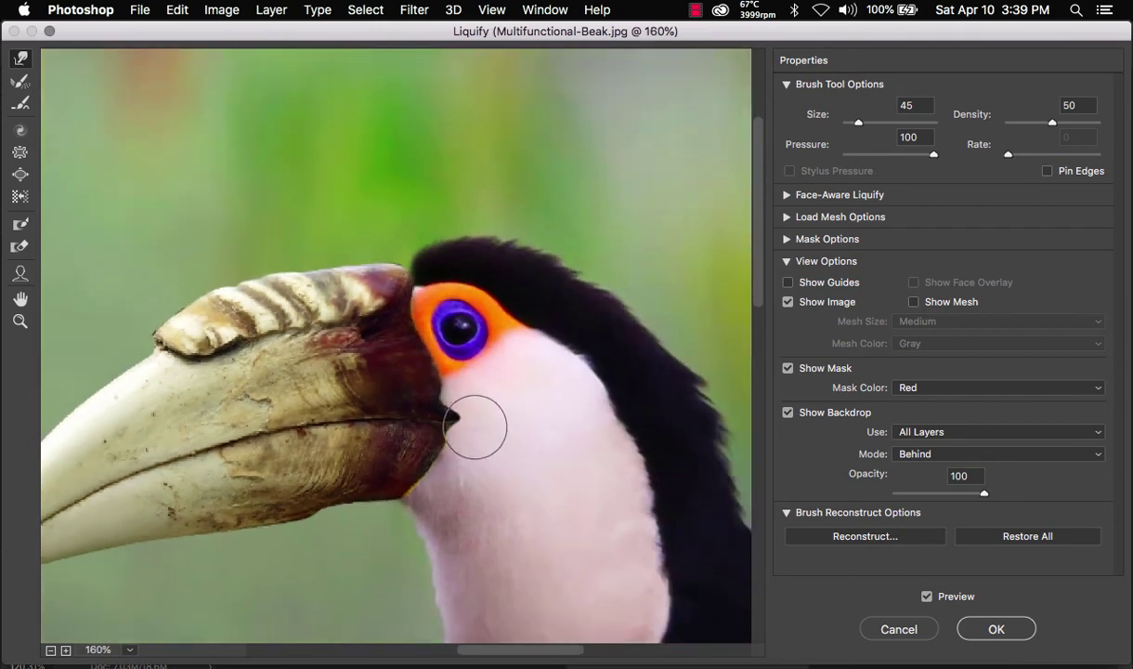
pyautogui.scroll(-3, 477, 429)
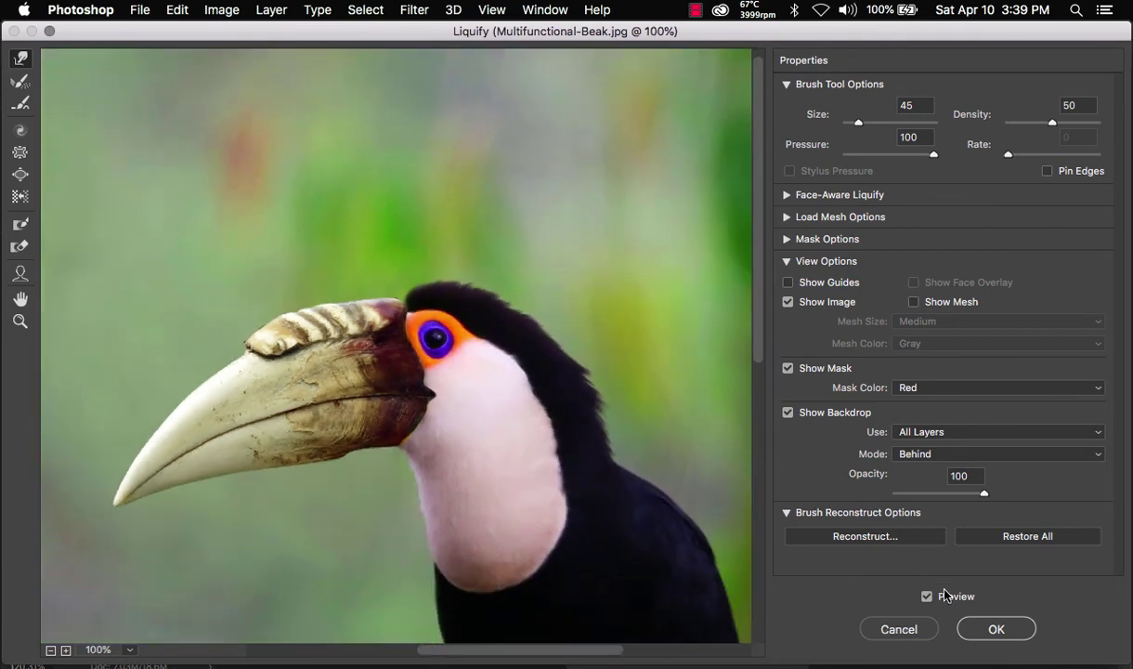
pyautogui.click(926, 596)
pyautogui.click(926, 596)
pyautogui.click(997, 629)
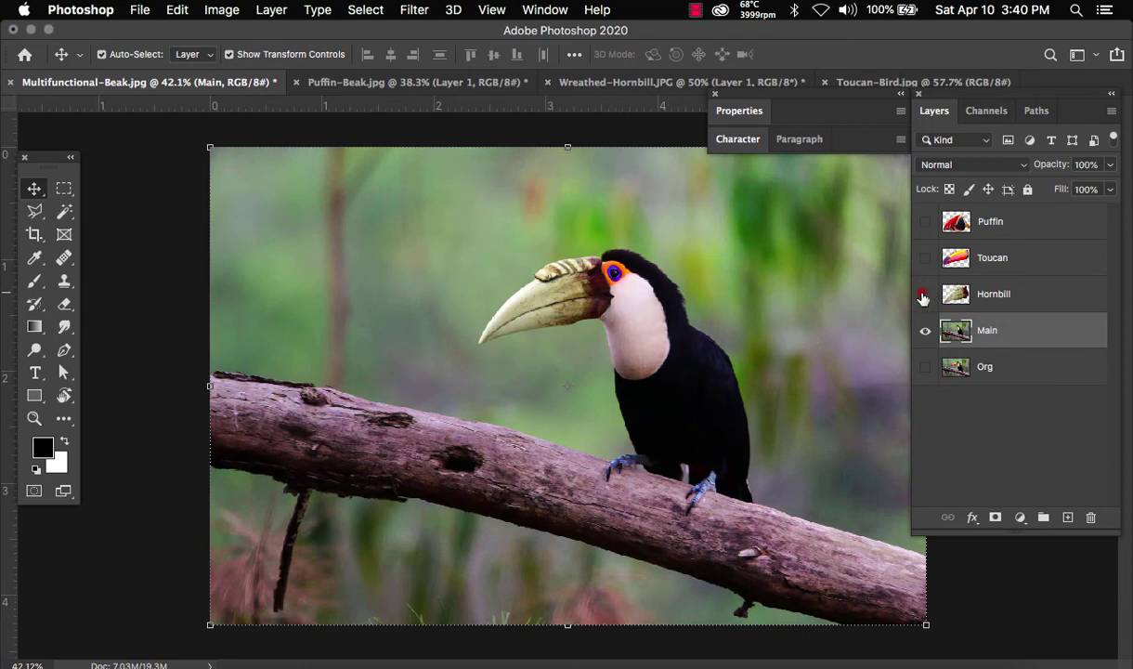
# Step: Compare the Hornbill, Toucan and Puffin beaks one at a time on the bird, ending with Hornbill shown for inspection
pyautogui.click(924, 293)
pyautogui.click(924, 258)
pyautogui.click(925, 258)
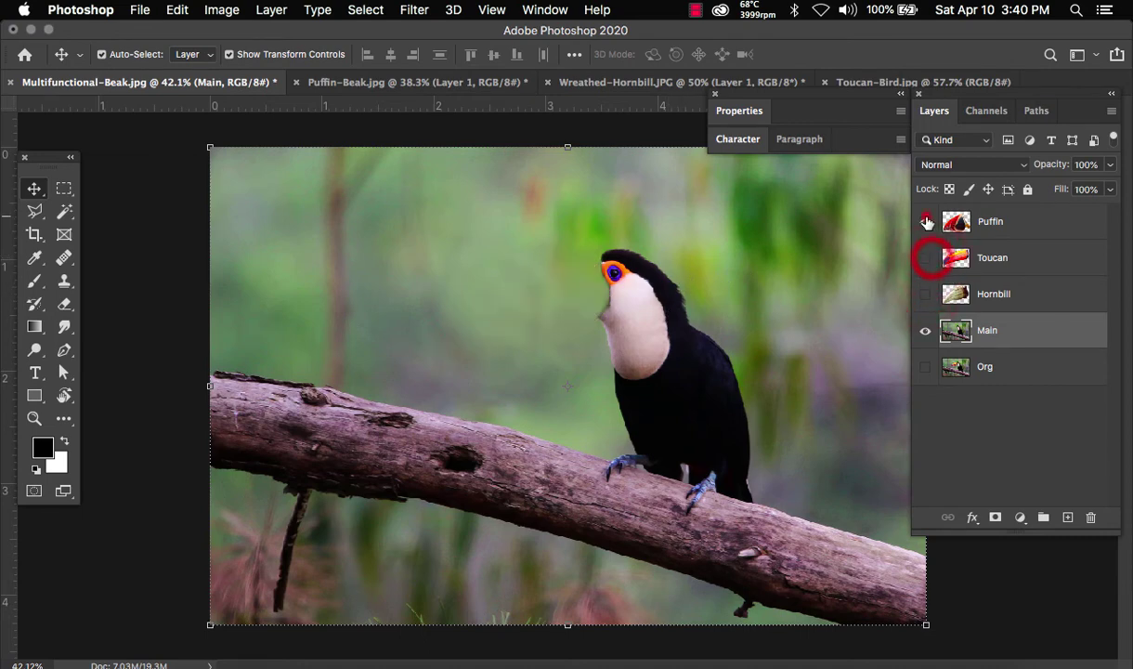
pyautogui.click(926, 221)
pyautogui.click(926, 221)
pyautogui.click(925, 293)
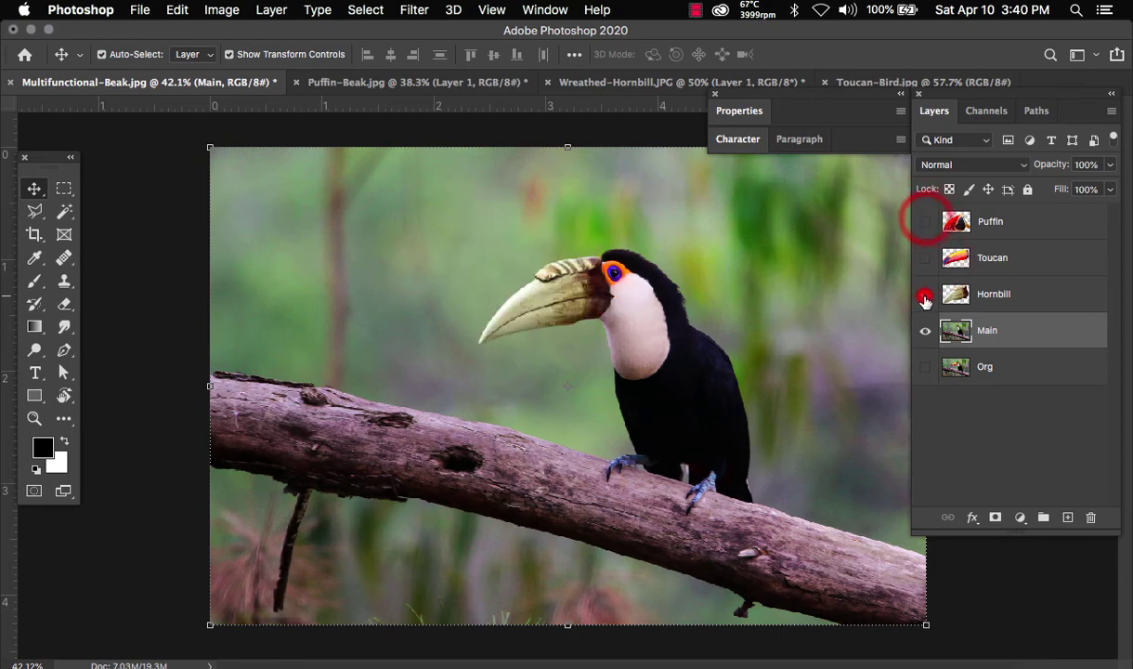
pyautogui.scroll(5, 663, 300)
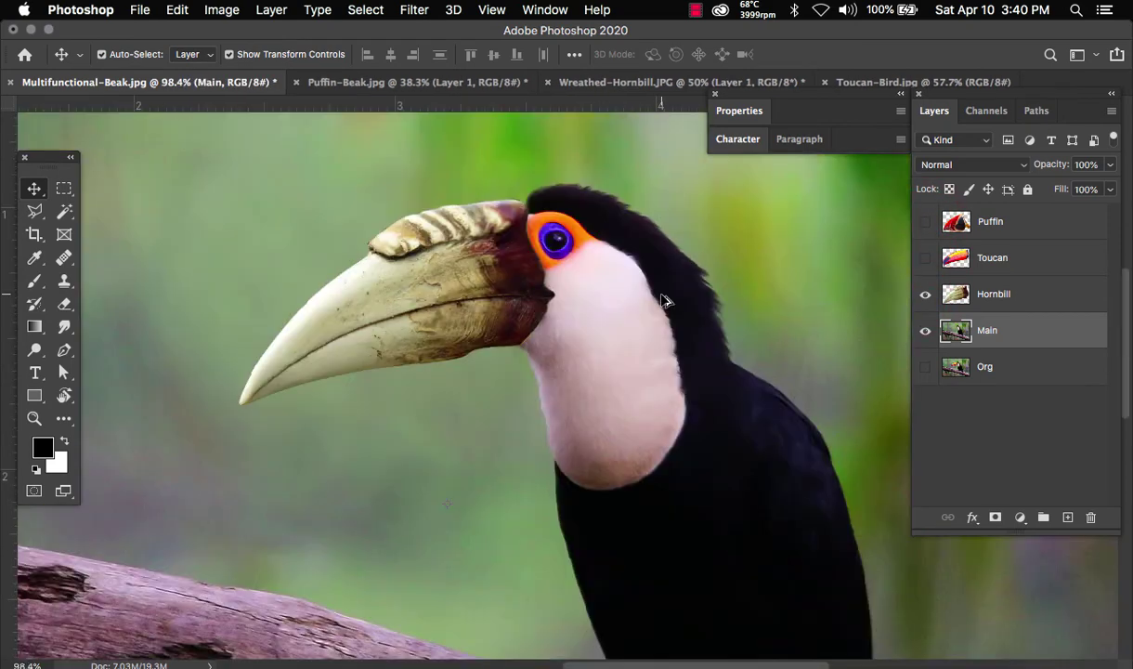
pyautogui.scroll(-3, 663, 300)
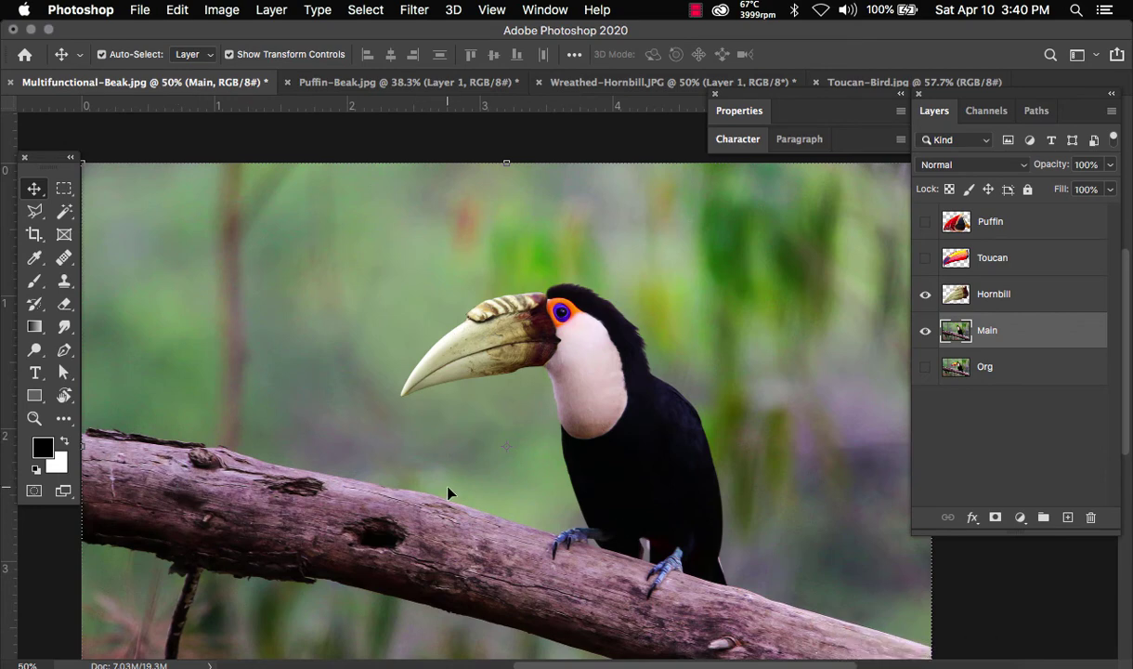
pyautogui.scroll(-1, 483, 460)
pyautogui.press('super+minus')
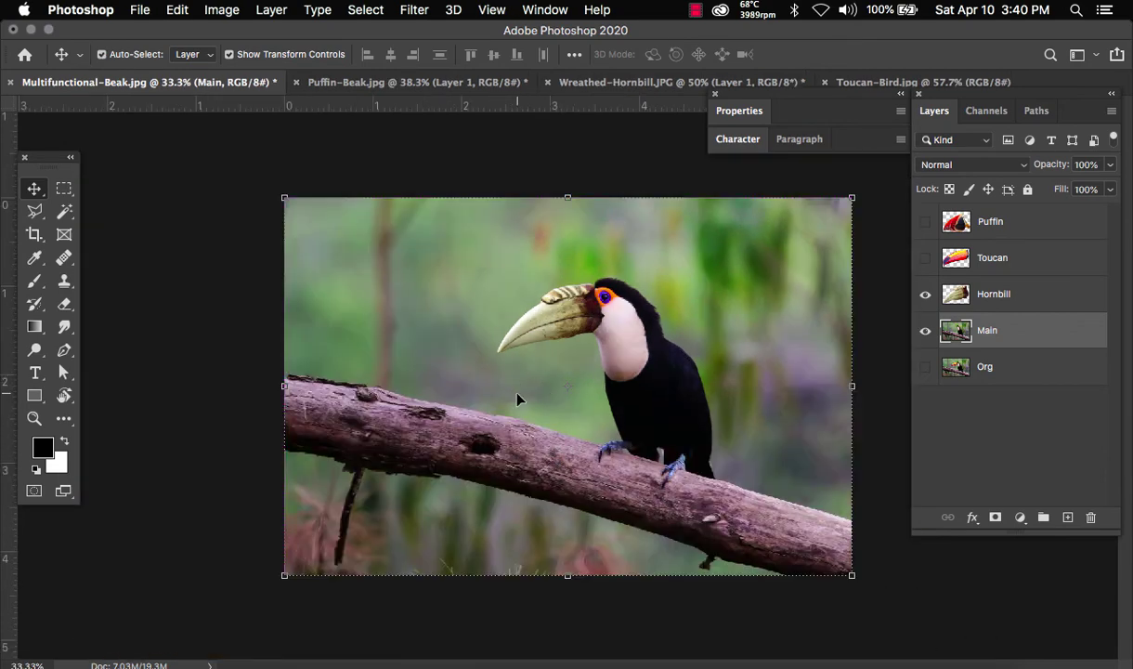
# Step: Preview the Toucan beak on the bird, and hide both the Toucan and Hornbill layers
pyautogui.click(924, 257)
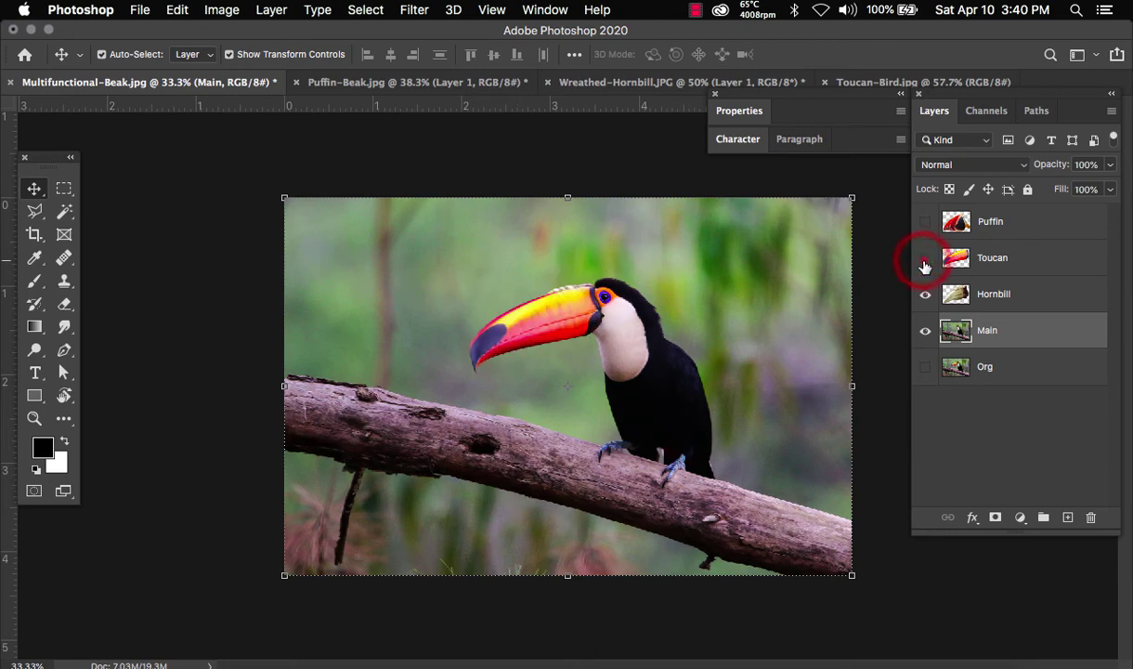
pyautogui.click(923, 258)
pyautogui.click(925, 294)
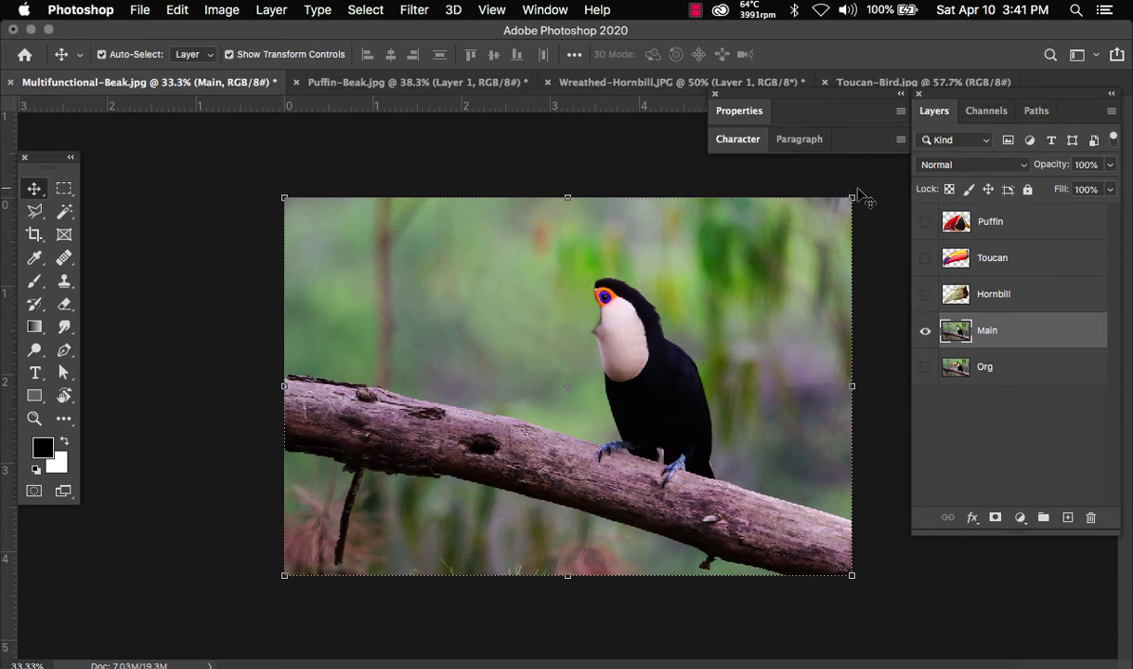
# Step: Look over the whole Toucan-Bird.jpg photo and return to Multifunctional-Beak.jpg
pyautogui.click(890, 86)
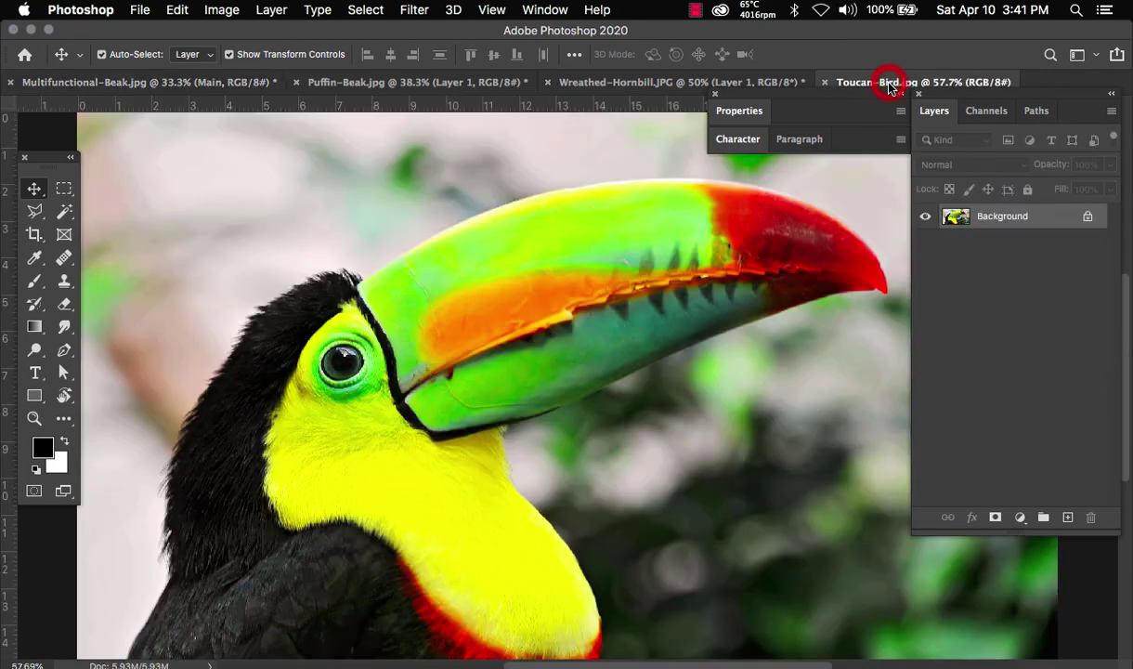
pyautogui.scroll(-3, 688, 266)
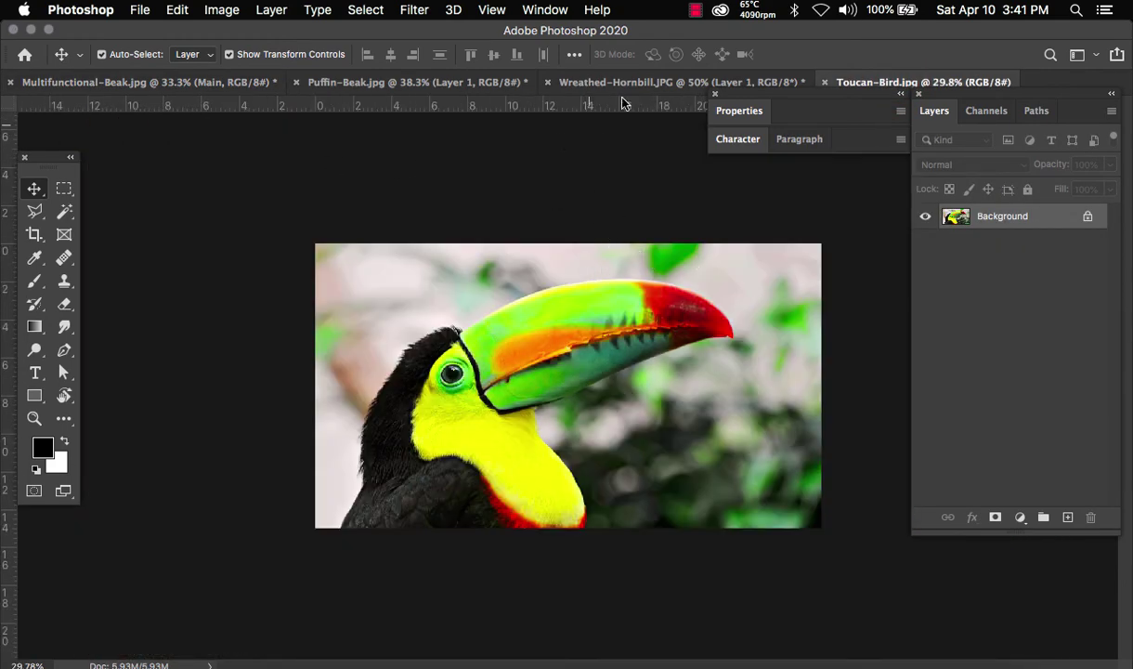
pyautogui.click(217, 87)
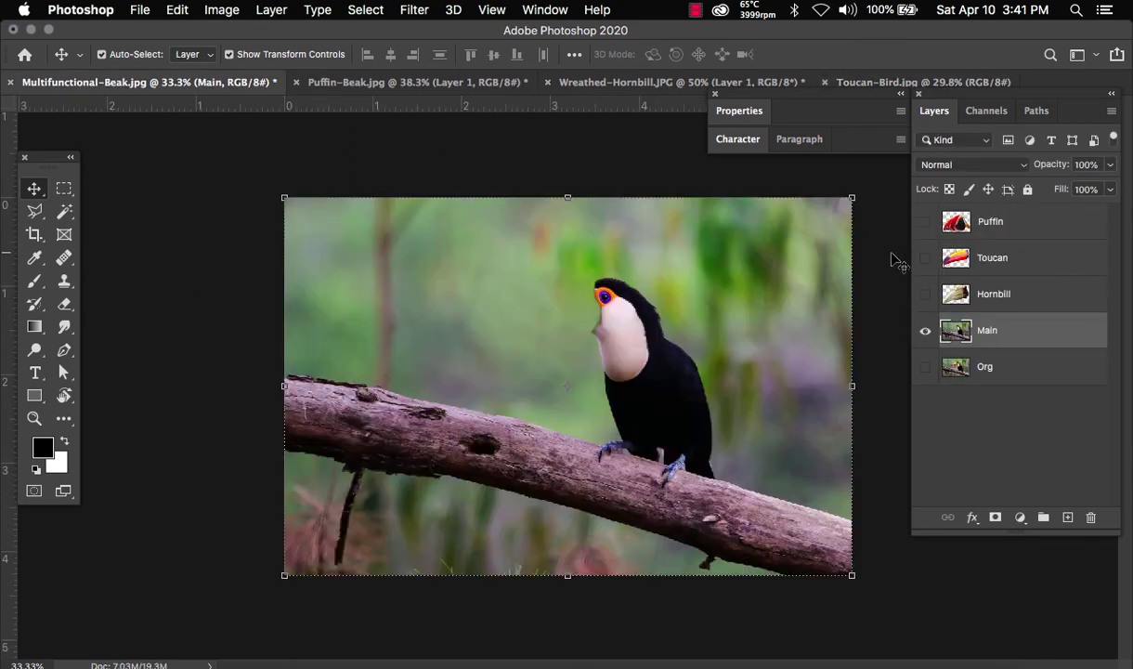
# Step: Toggle the Puffin layer's visibility to check its beak on the bird, and leave it shown
pyautogui.click(925, 222)
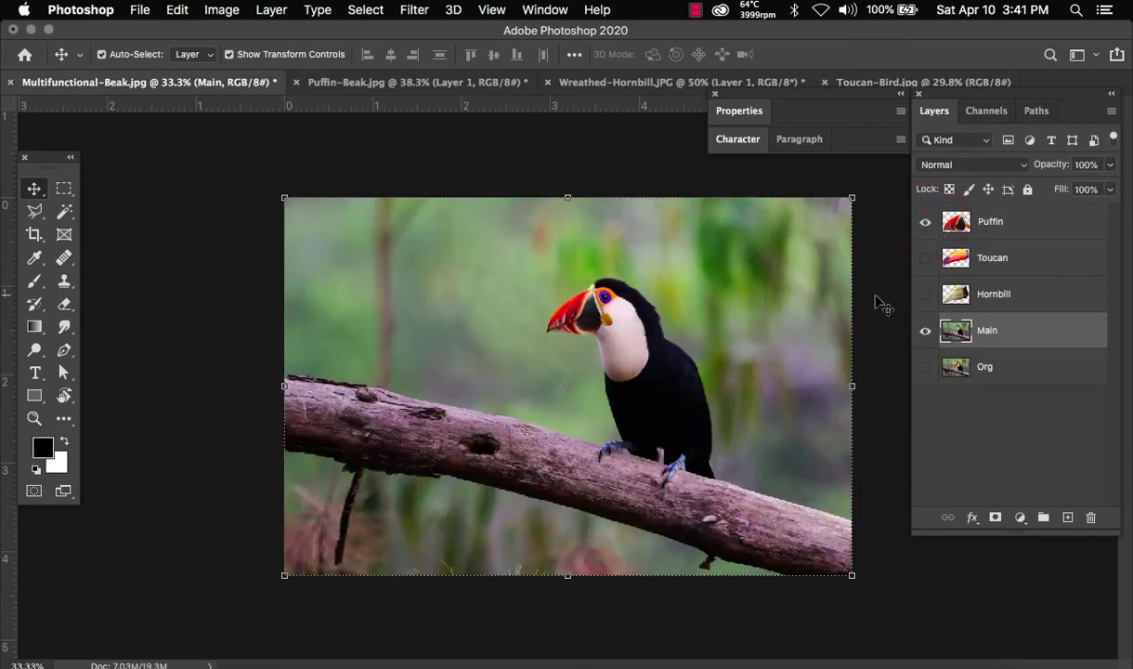
pyautogui.click(925, 222)
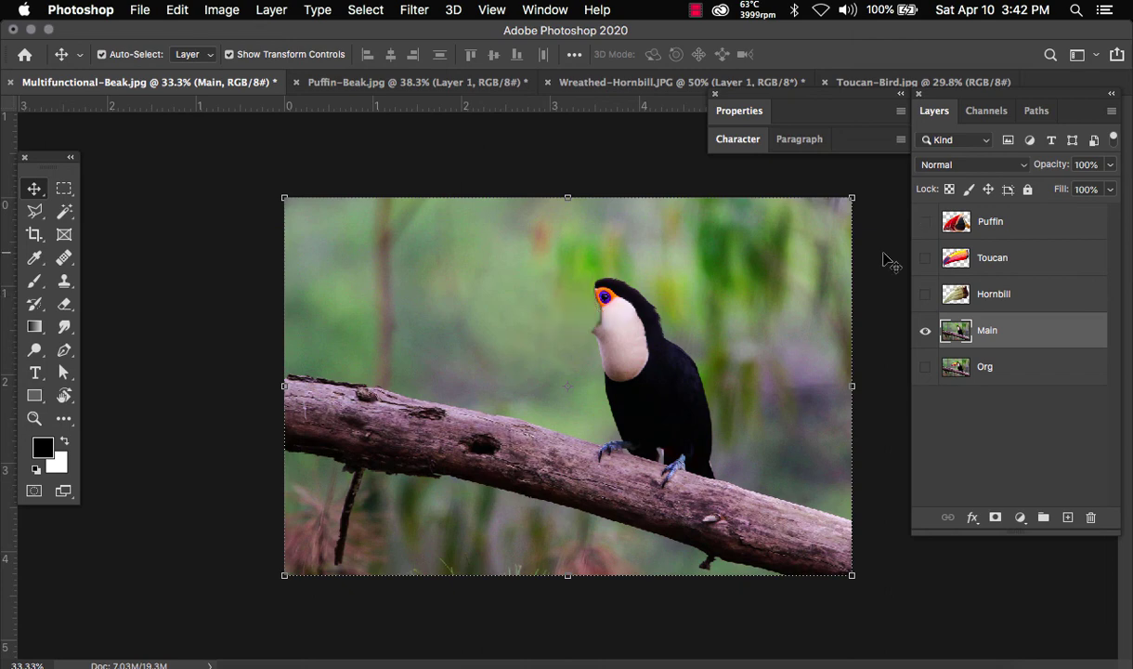
pyautogui.click(925, 222)
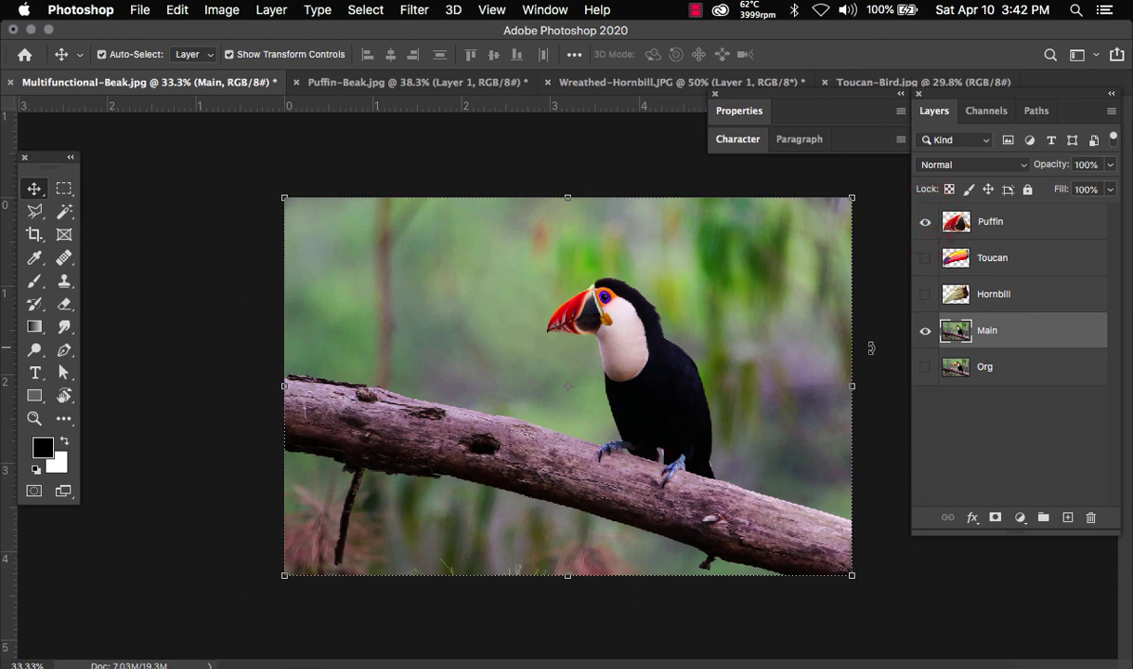